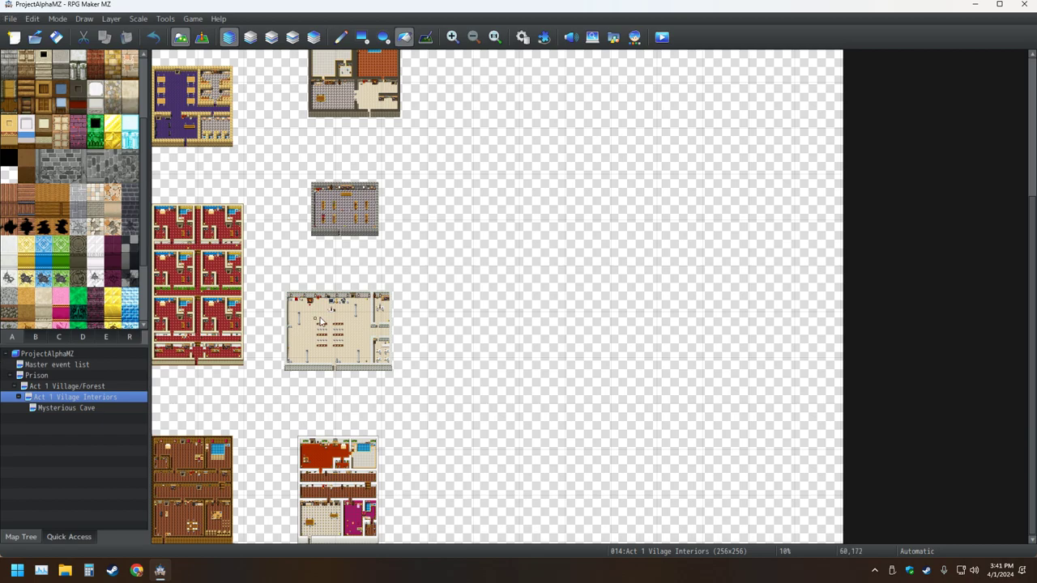
- Set the player's starting position at tile 59,87 in the gray-tiled room of the Act 1 Vilage Interiors map and launch a playtest
scroll(291, 395, "up", 10)
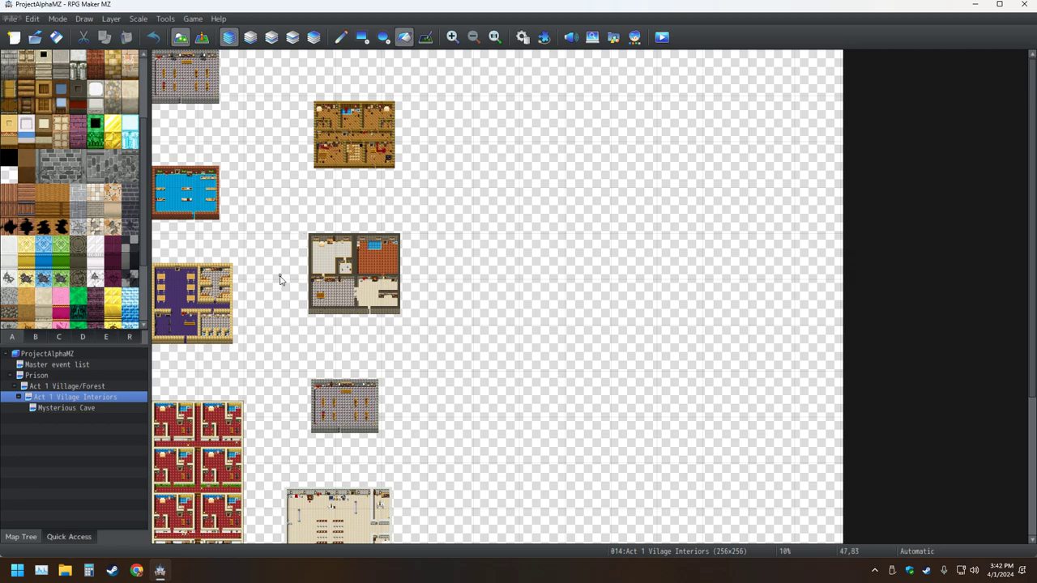
left_click(201, 37)
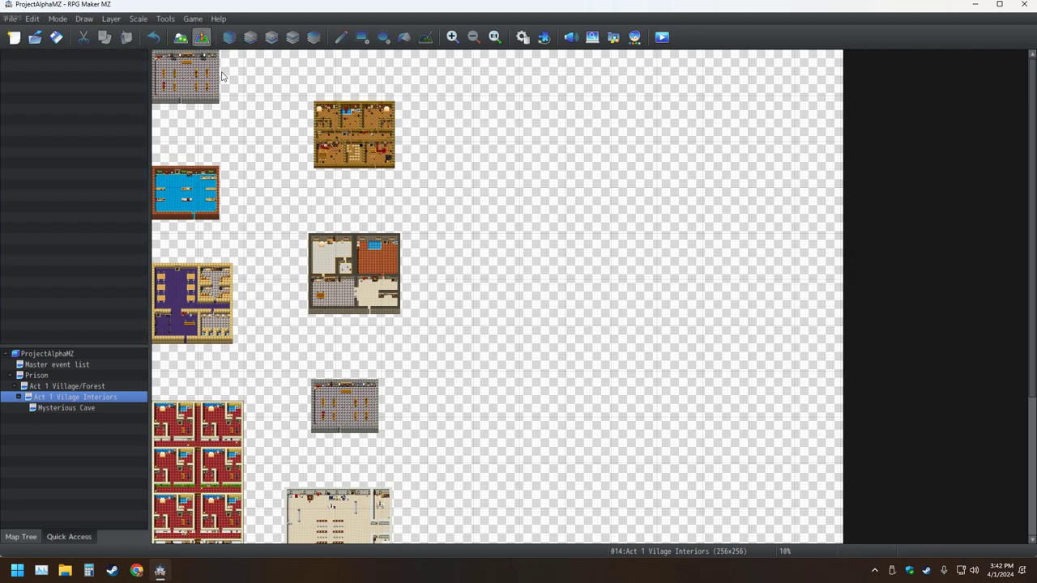
scroll(324, 306, "up", 4, "ctrl")
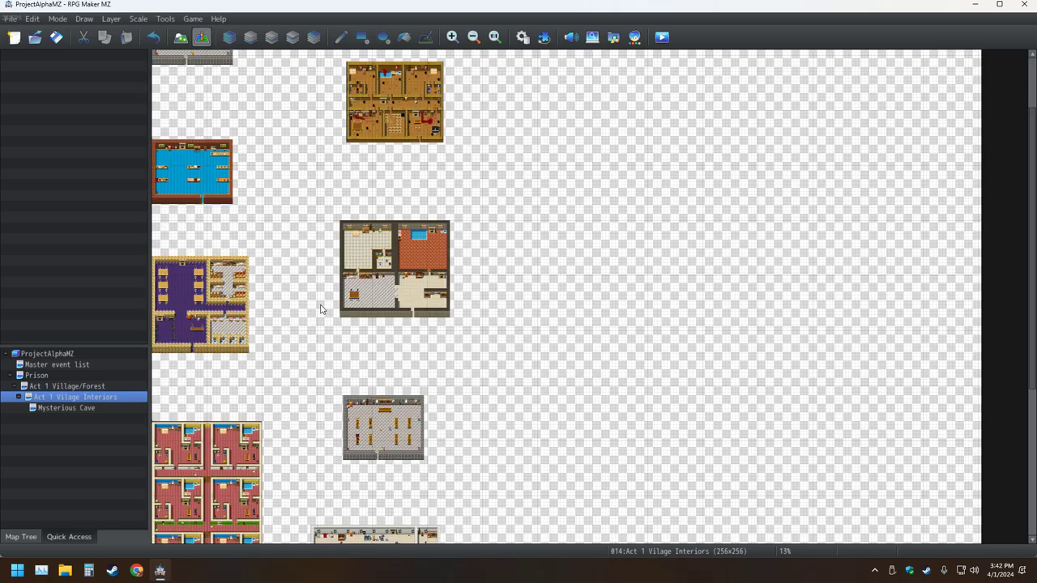
scroll(320, 309, "up", 1, "ctrl")
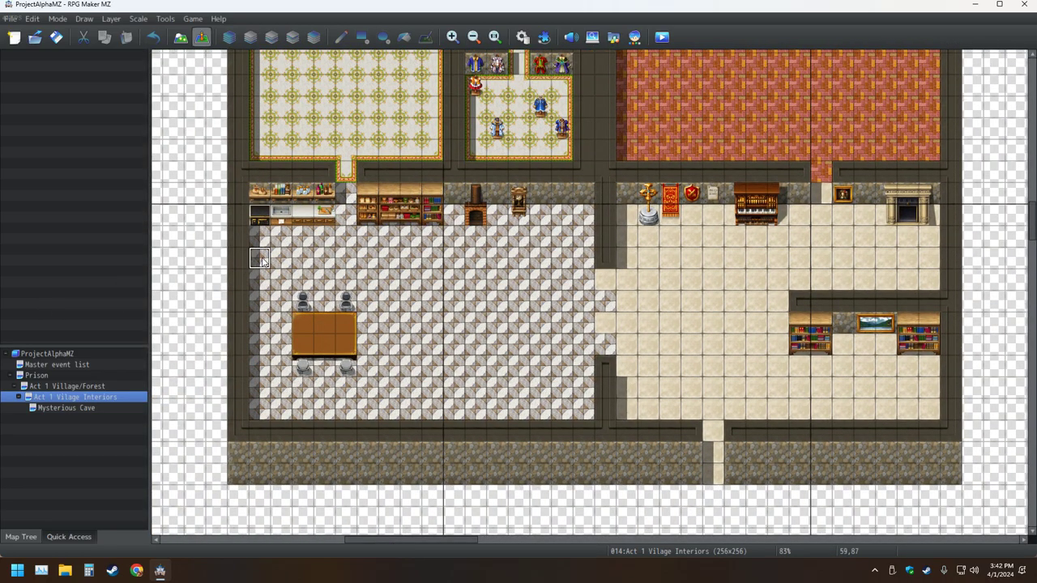
right_click(259, 258)
mouse_move(381, 420)
left_click(413, 420)
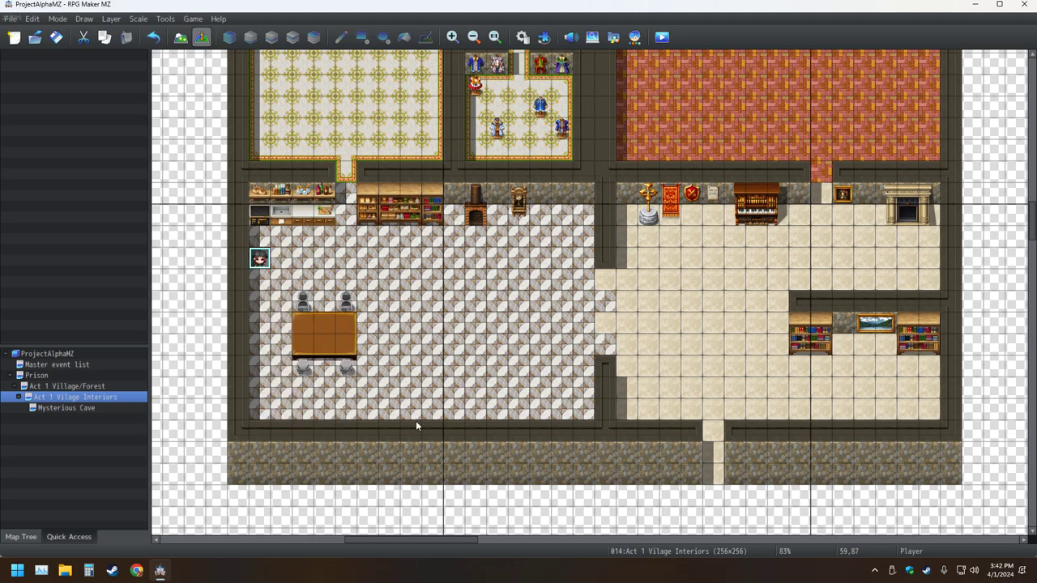
left_click(666, 39)
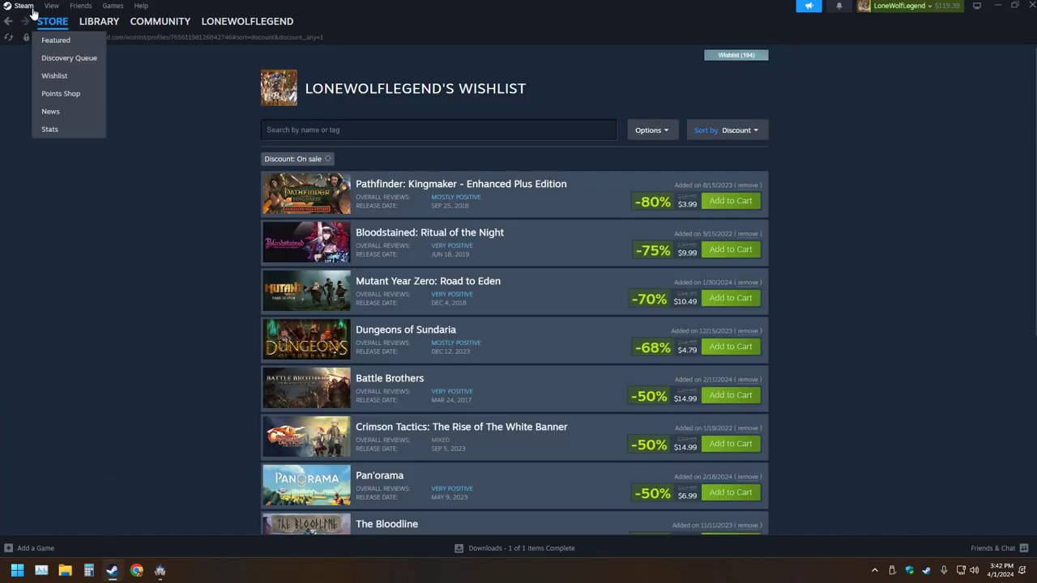
- In Steam's In Game settings, enable the FPS counter's high contrast color, set the in-game FPS counter to Off, and close Steam
left_click(23, 6)
left_click(63, 114)
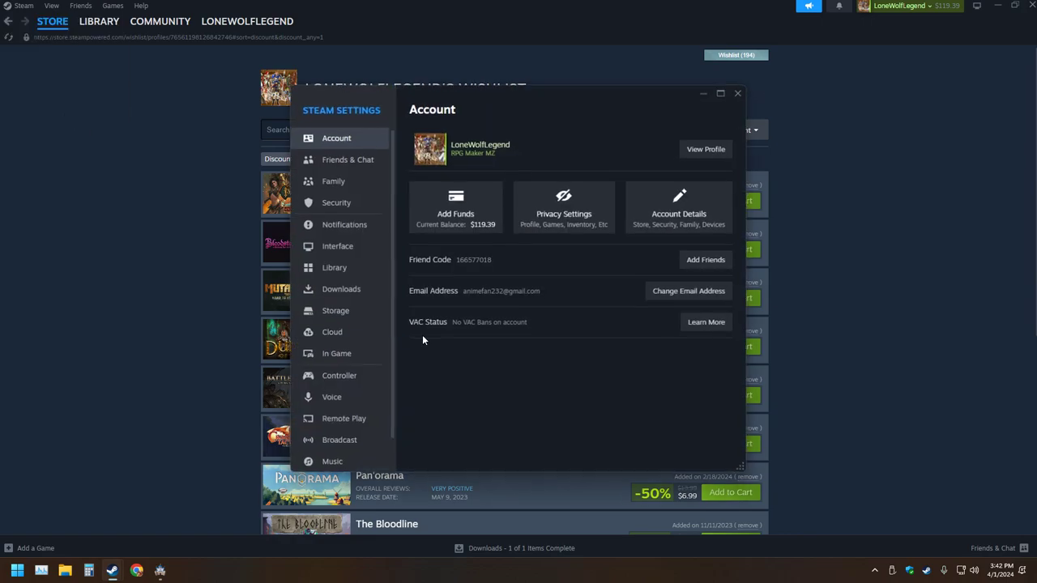
left_click(336, 354)
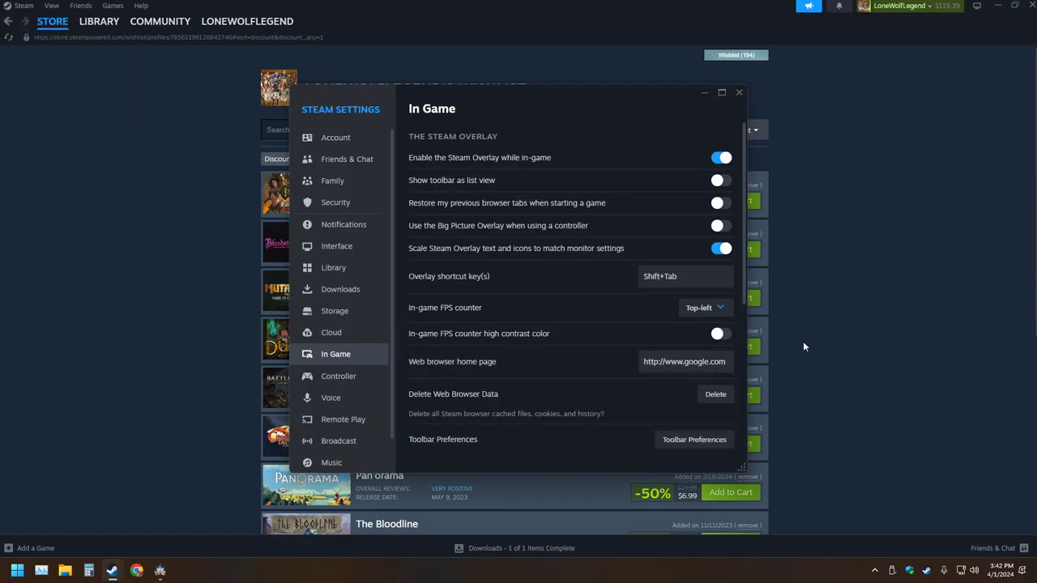
left_click(720, 334)
left_click(722, 321)
left_click(691, 333)
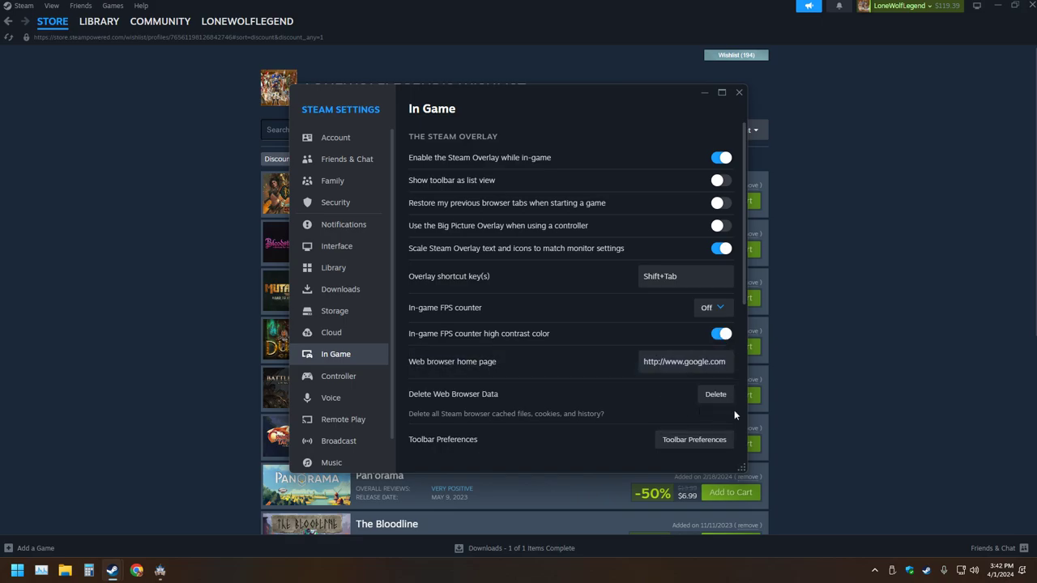
left_click(739, 93)
left_click(1032, 5)
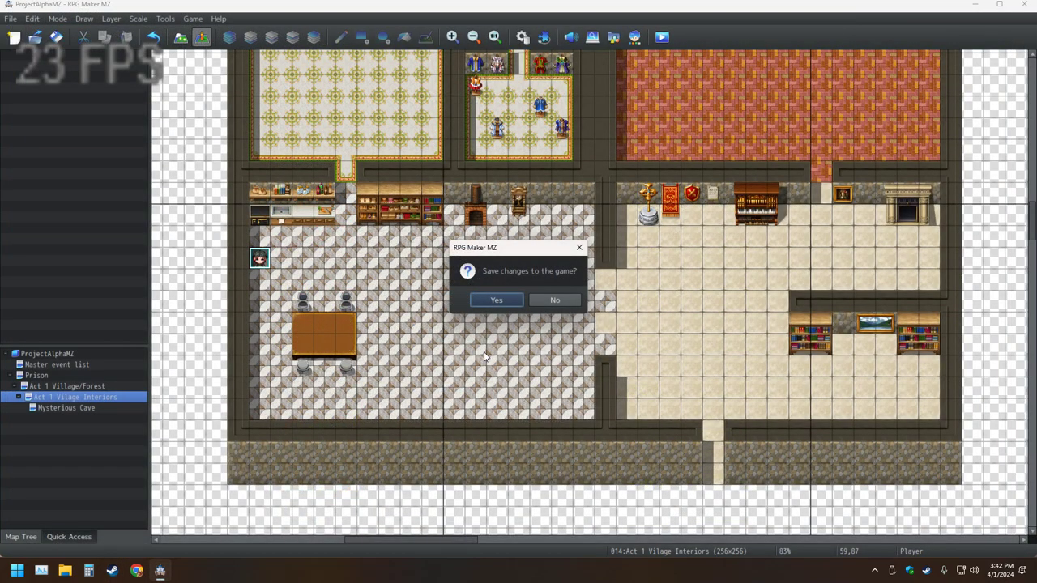
- Save the changes to the game, start play at the player's position in the playtest, and close the game window
left_click(484, 303)
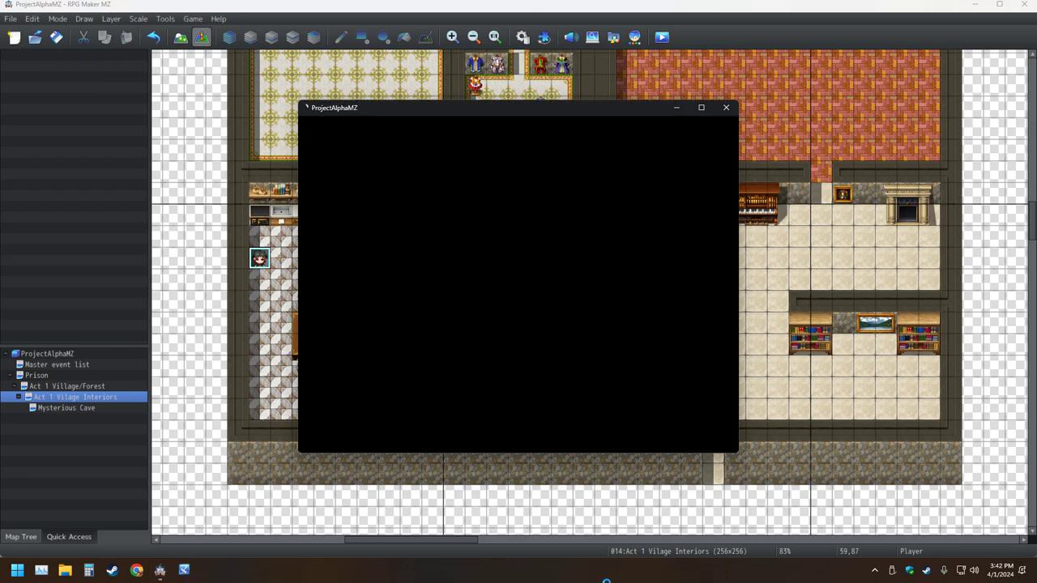
key("Return")
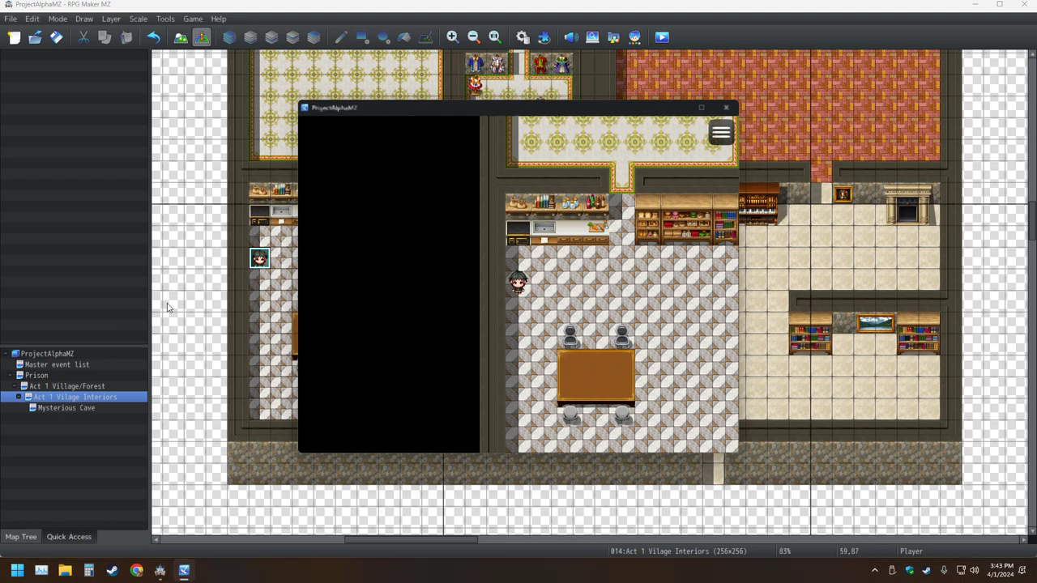
key("alt+F4")
- Inspect the Act 1 Vilage Interiors map properties and its parallax background image choices without changing anything
right_click(111, 395)
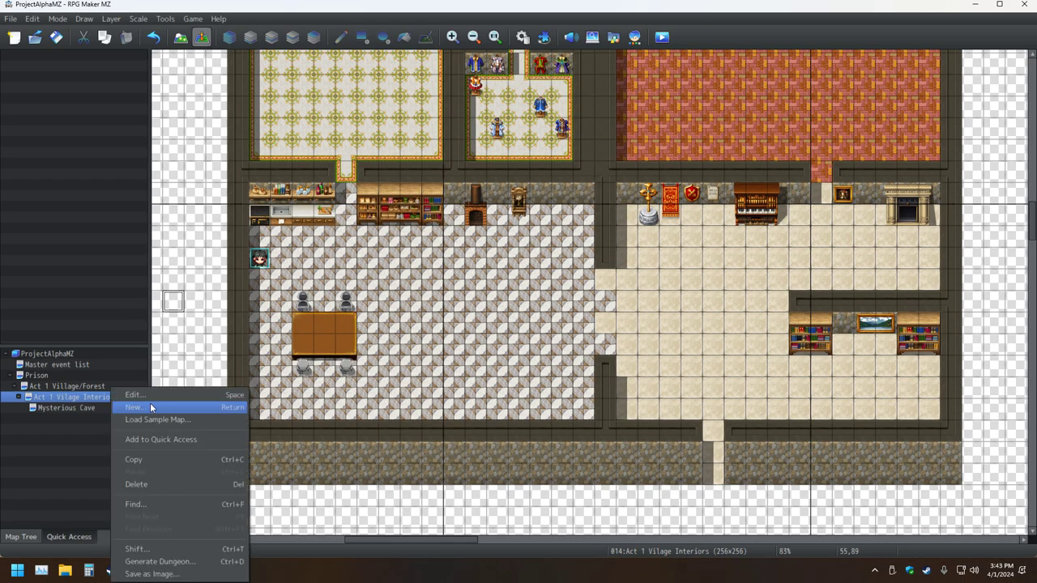
left_click(155, 397)
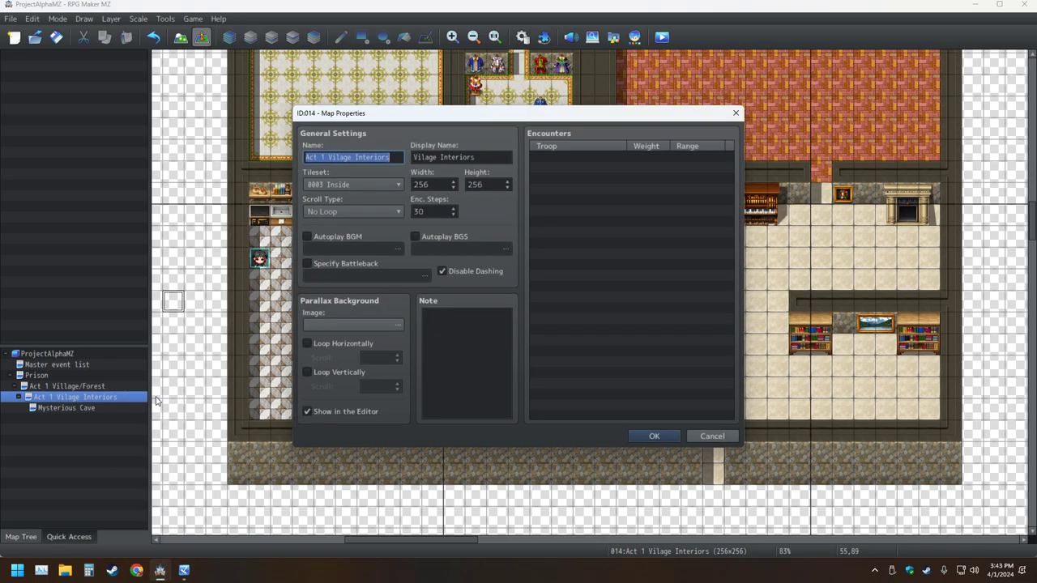
left_click(403, 323)
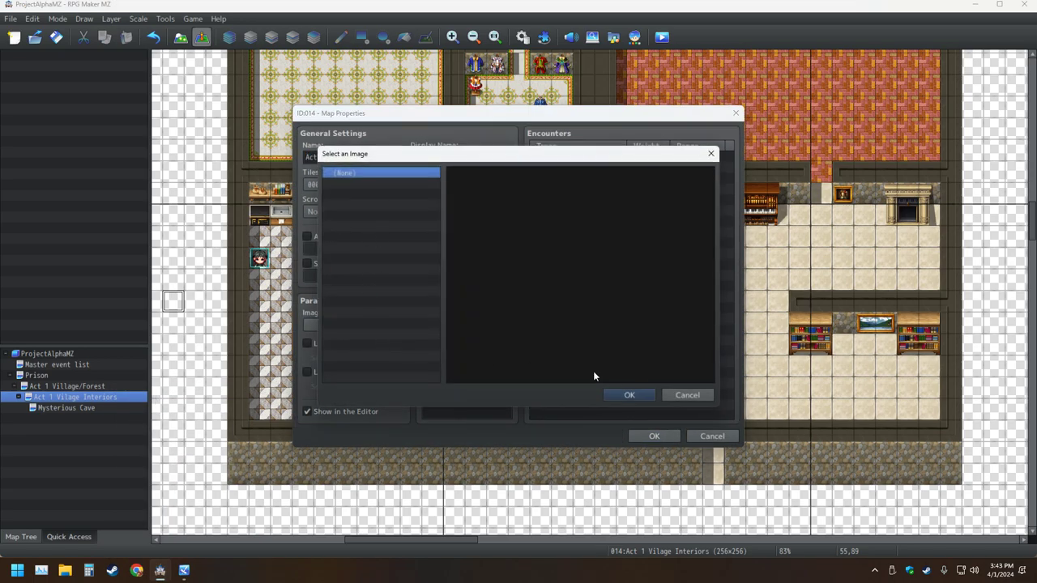
left_click(694, 396)
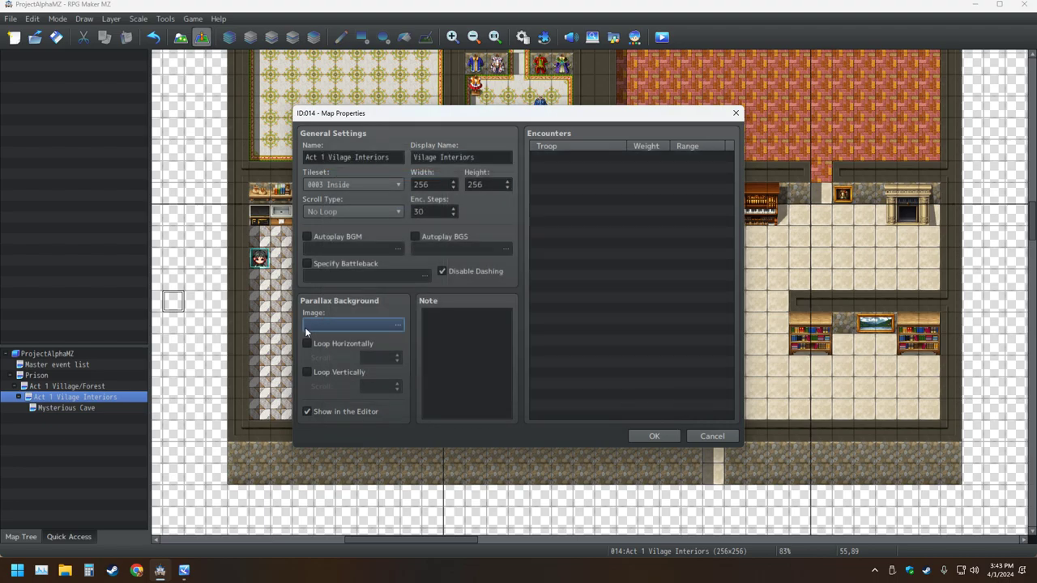
left_click(706, 436)
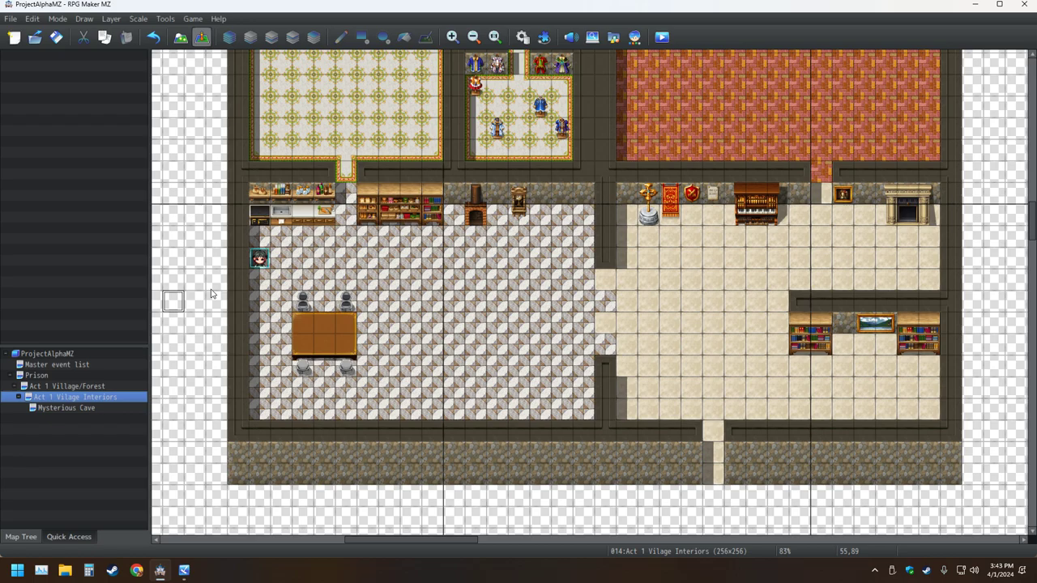
- Delete the player's starting position from the gray-tiled room at tile 59,87
left_click(181, 37)
left_click(202, 36)
left_click(259, 258)
key("Delete")
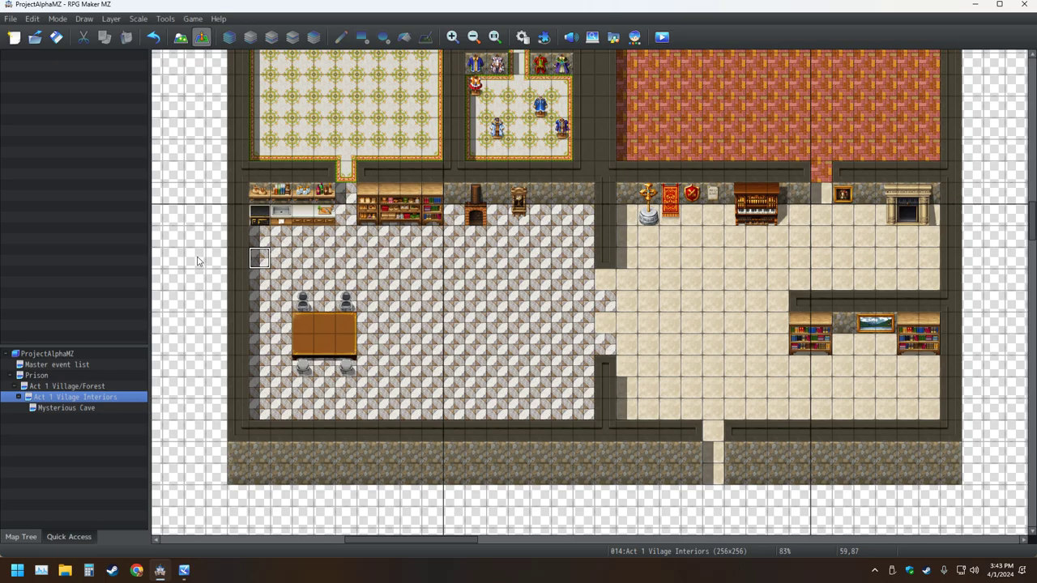
- Compare the building layouts on the Act 1 Vilage Interiors map with the buildings on the Act 1 Village/Forest map
scroll(197, 260, "down", 5, "ctrl")
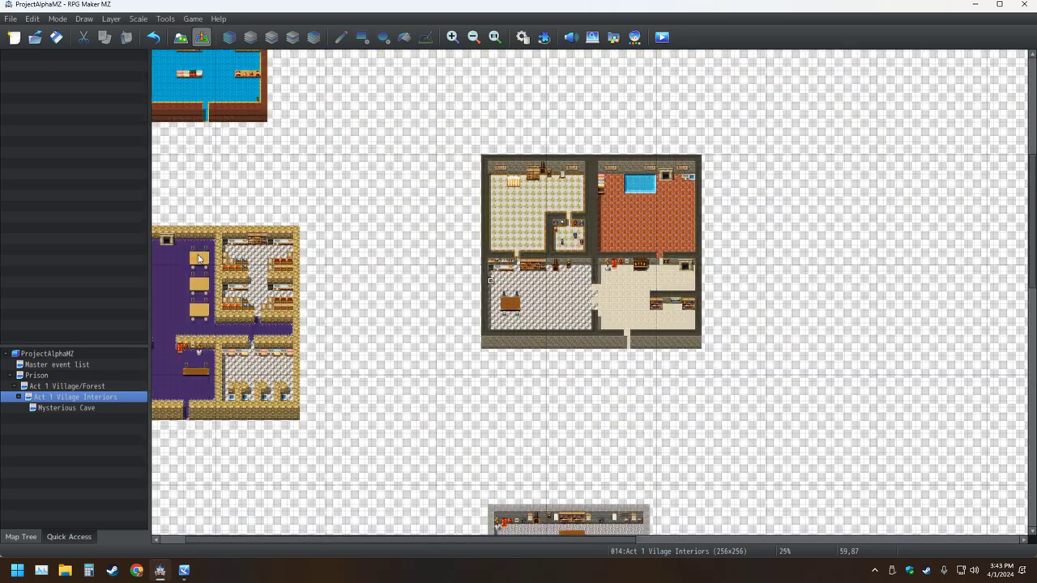
scroll(198, 258, "down", 1, "ctrl")
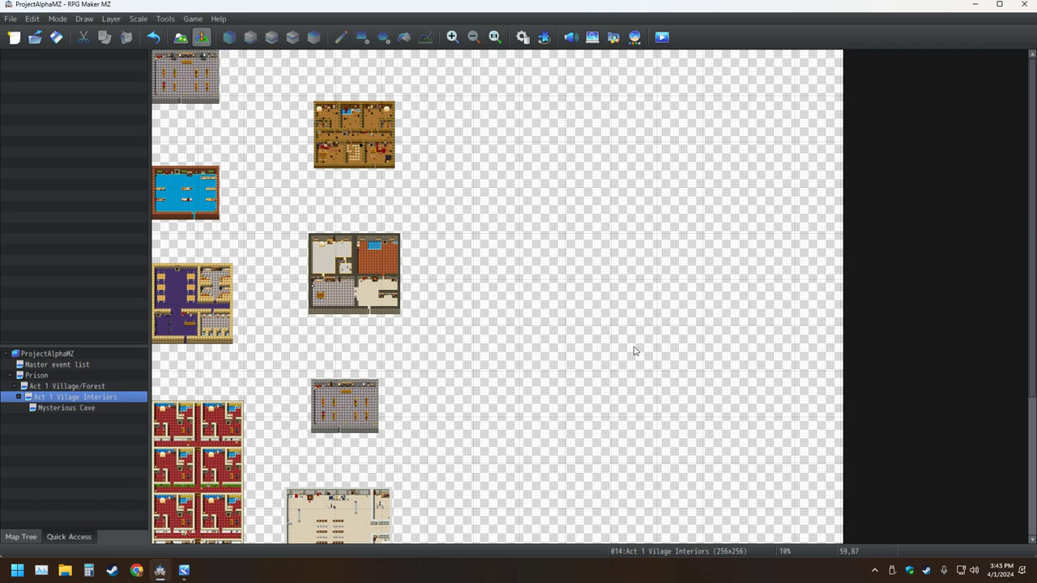
left_click(94, 387)
left_click(104, 398)
scroll(504, 318, "down", 3)
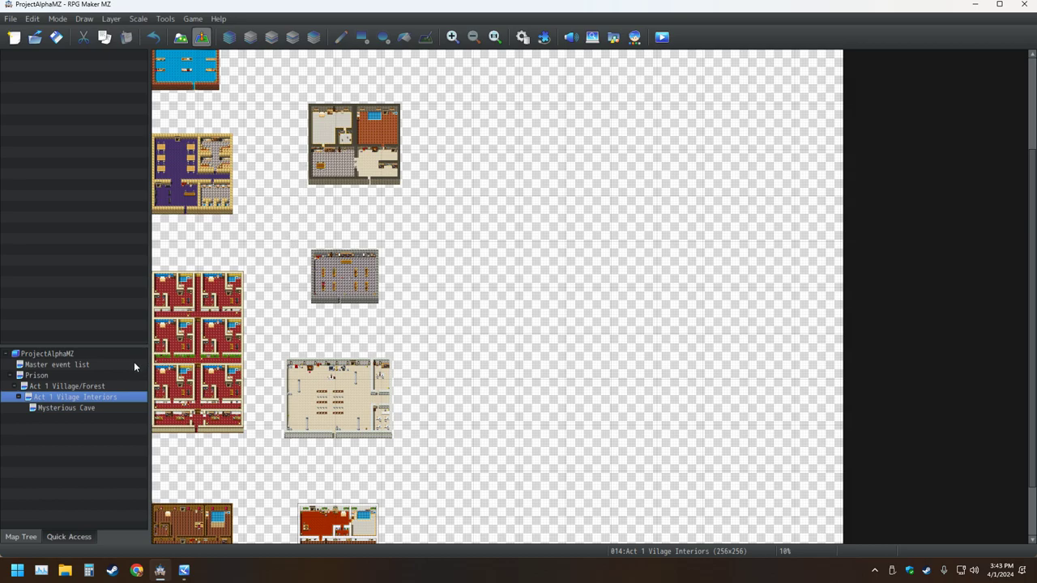
left_click(87, 387)
scroll(333, 314, "up", 5)
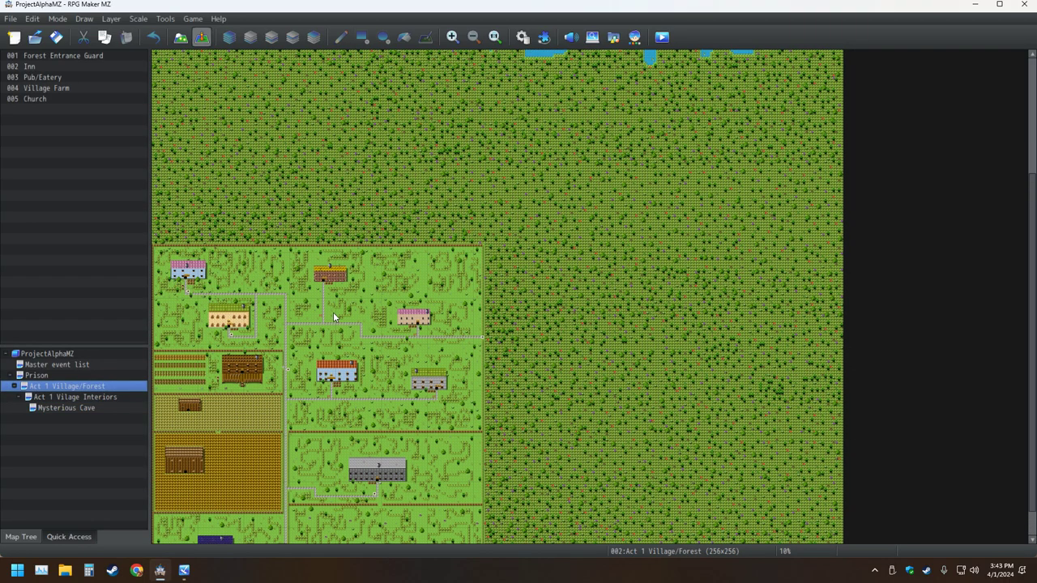
scroll(333, 314, "down", 5)
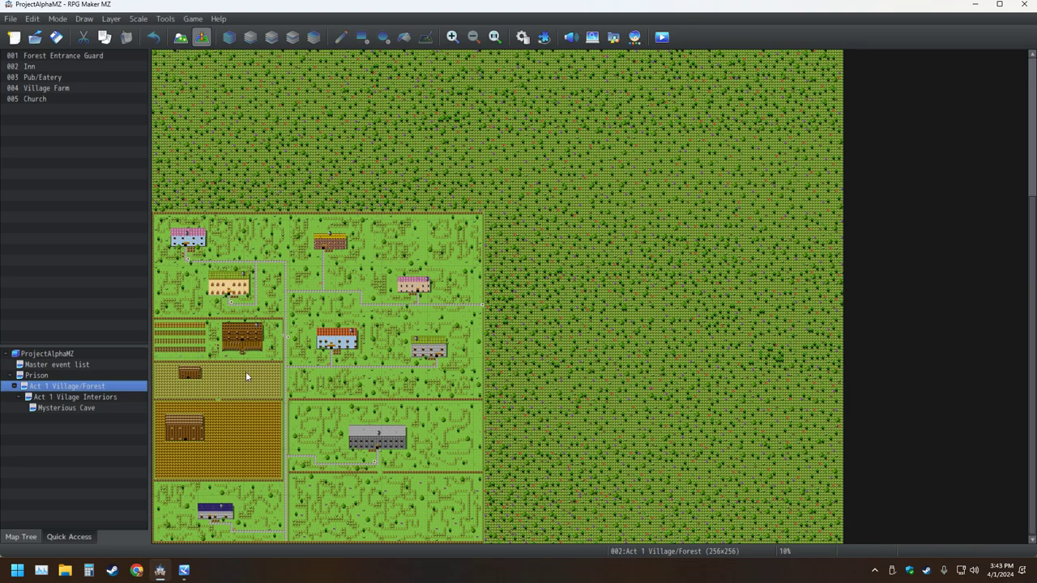
- Examine the building interiors across the Act 1 Vilage Interiors map, from the upper houses down to the lowest ones
left_click(116, 396)
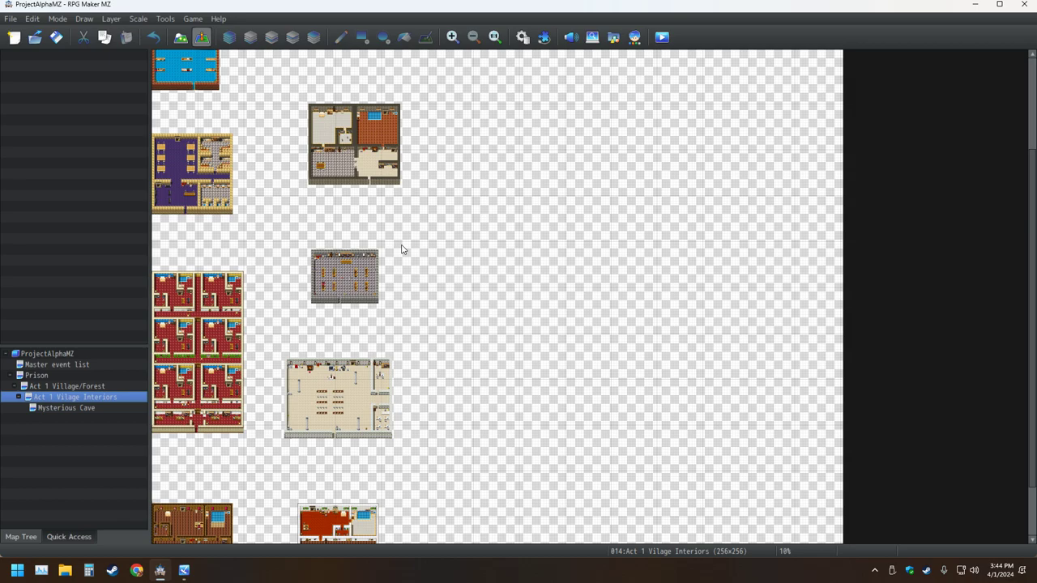
scroll(286, 375, "down", 2)
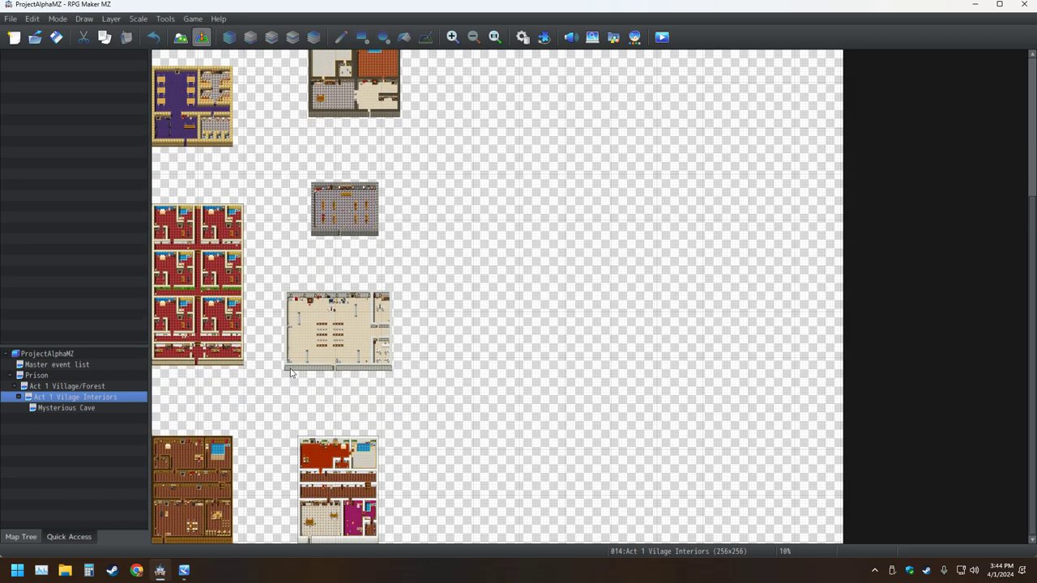
scroll(292, 372, "up", 2)
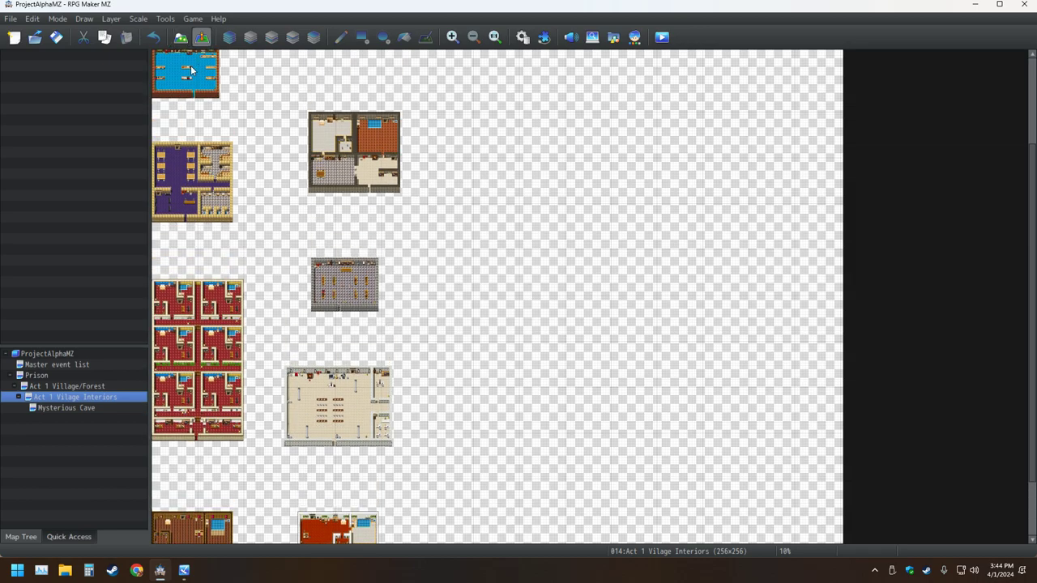
scroll(273, 261, "down", 2)
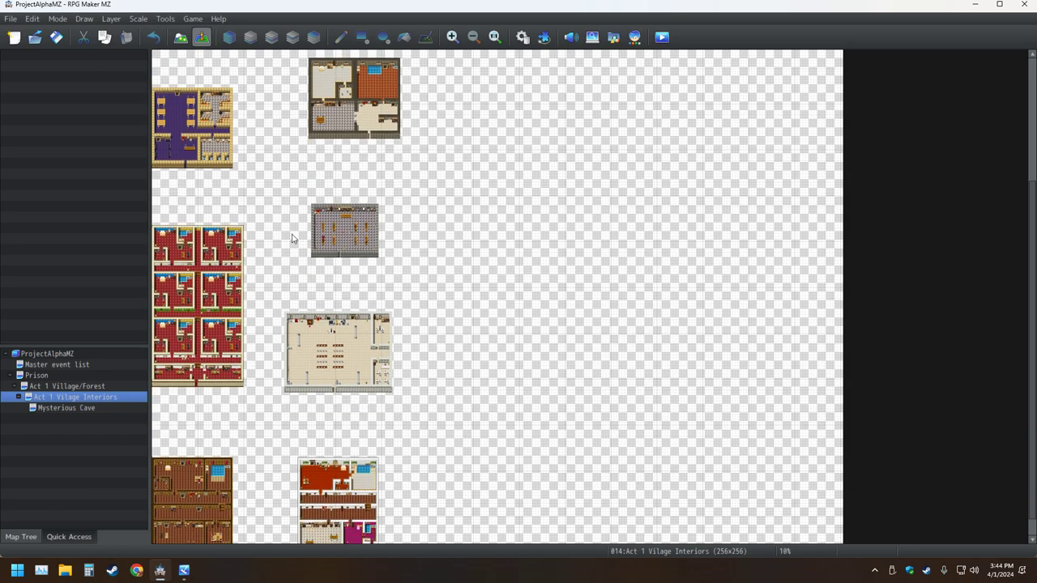
scroll(290, 241, "down", 1)
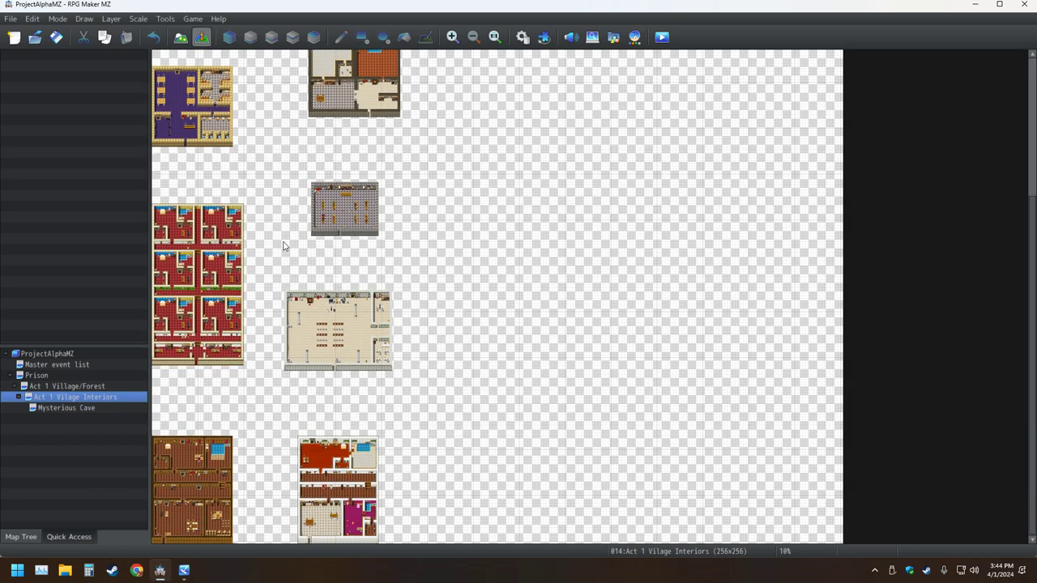
scroll(262, 243, "up", 6)
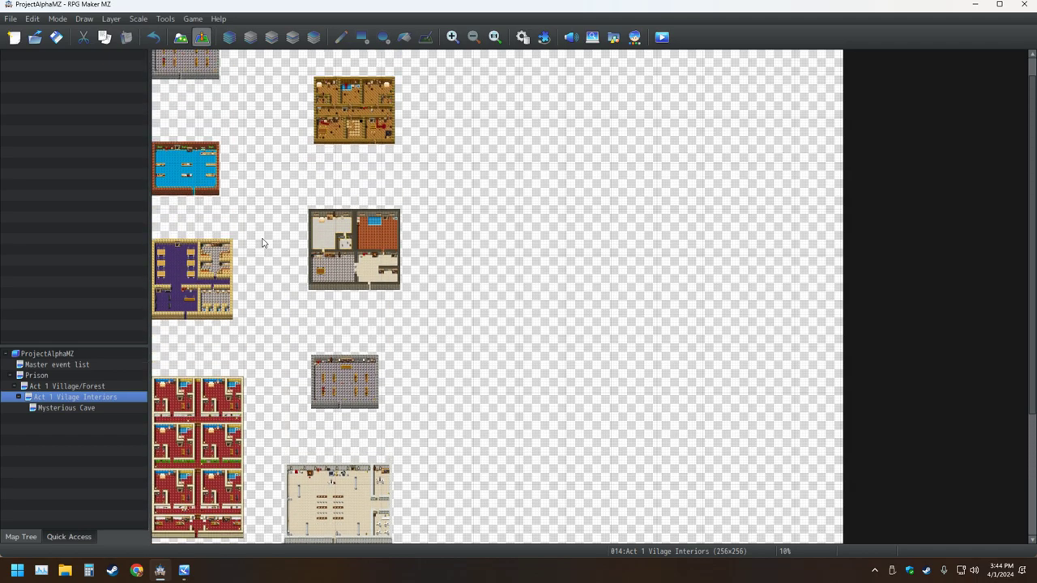
scroll(261, 243, "up", 1)
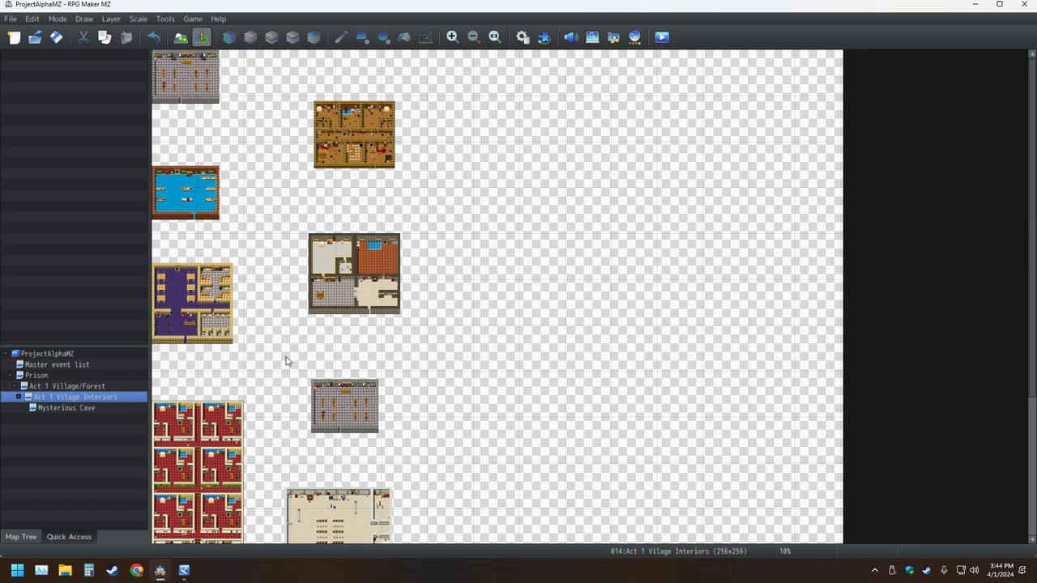
scroll(283, 361, "down", 4)
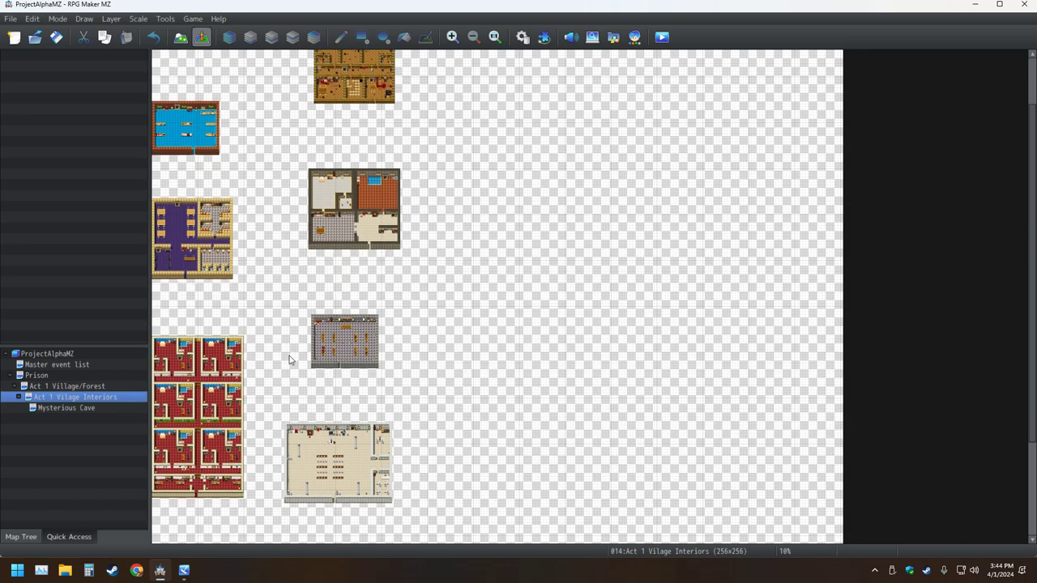
scroll(277, 352, "down", 2)
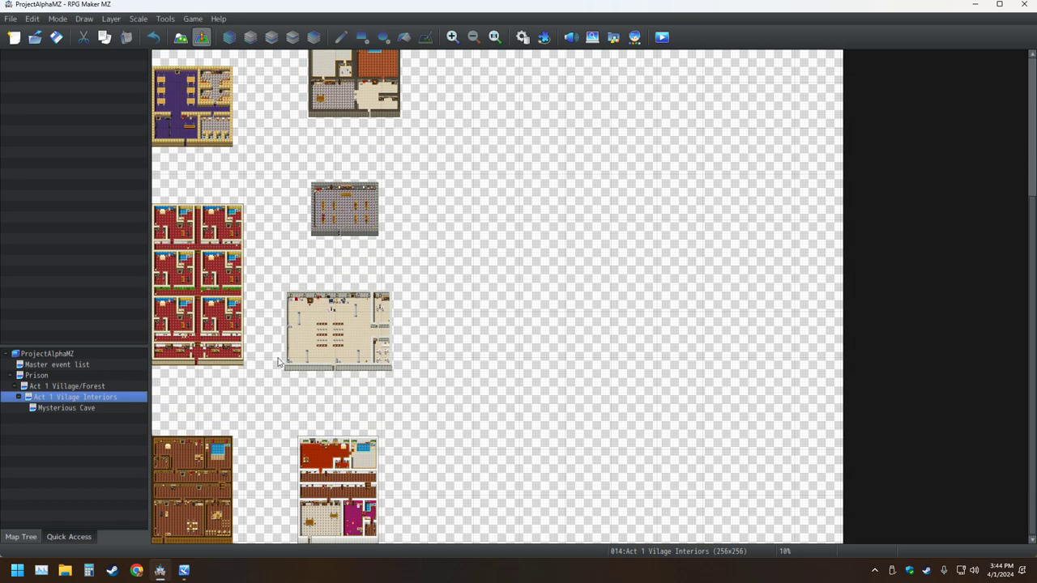
scroll(272, 386, "up", 2)
scroll(272, 386, "up", 3)
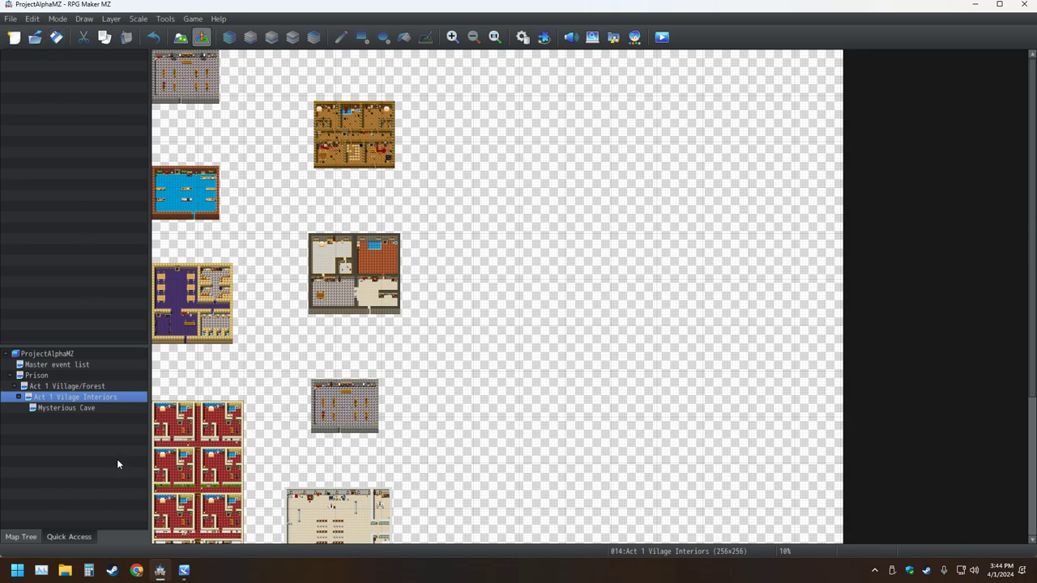
- Examine the Mysterious Cave map, from the empty upper area down to the maze passages
left_click(95, 410)
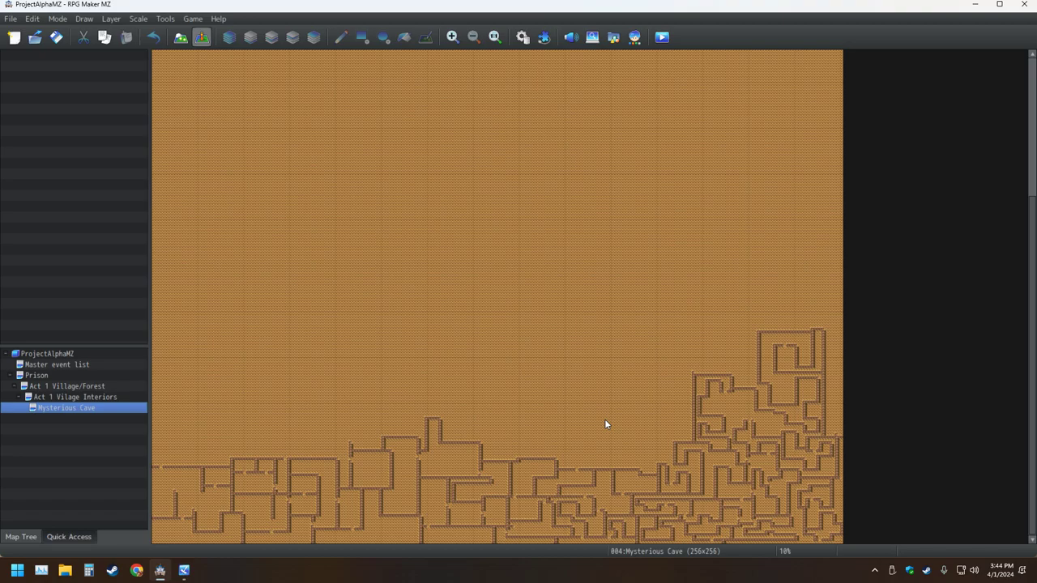
scroll(604, 423, "up", 5)
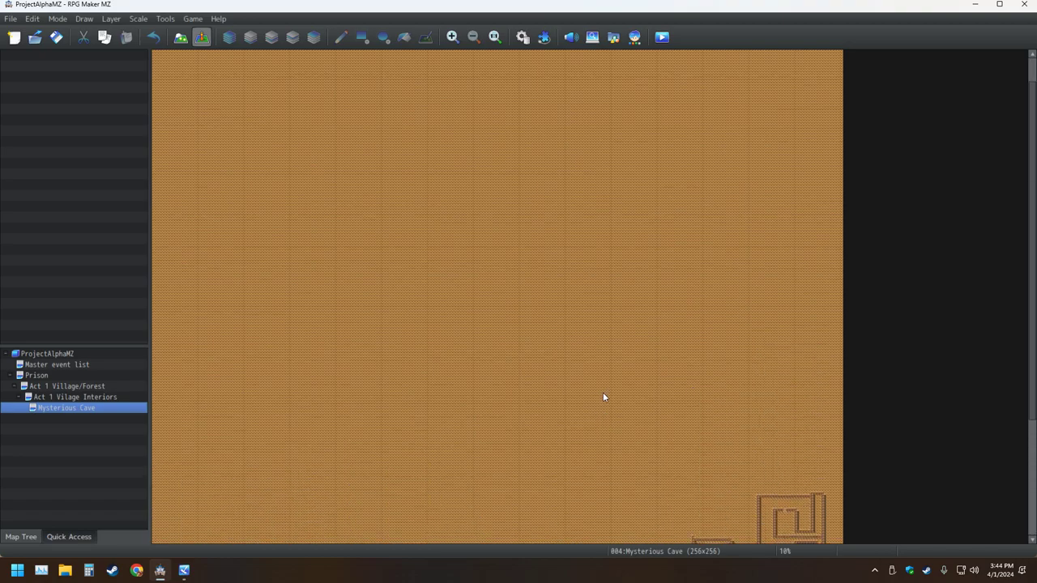
scroll(602, 396, "down", 3)
scroll(604, 397, "up", 4)
scroll(604, 397, "down", 3)
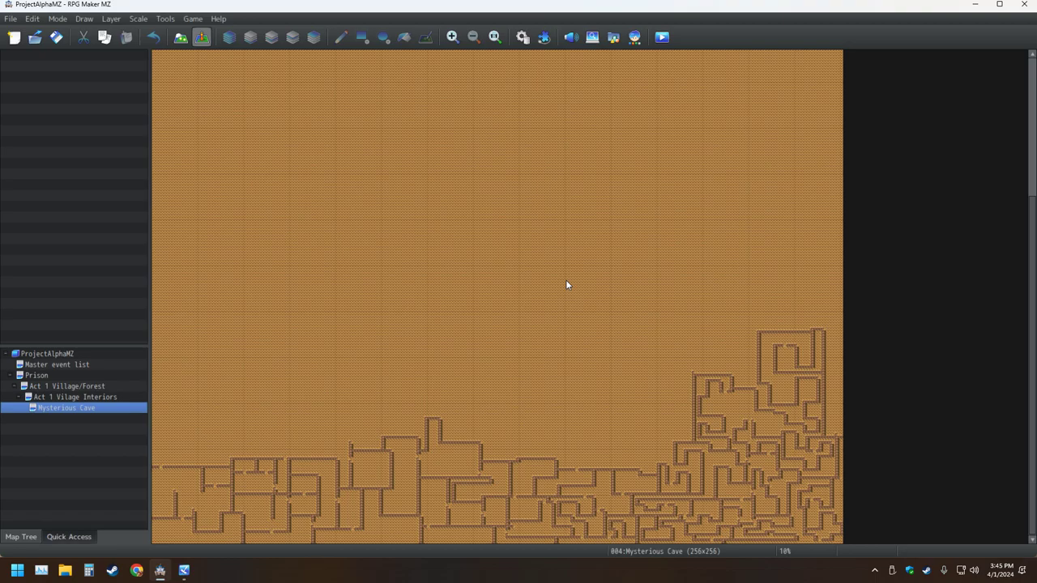
scroll(573, 280, "up", 5)
scroll(572, 279, "up", 1)
scroll(573, 277, "down", 3)
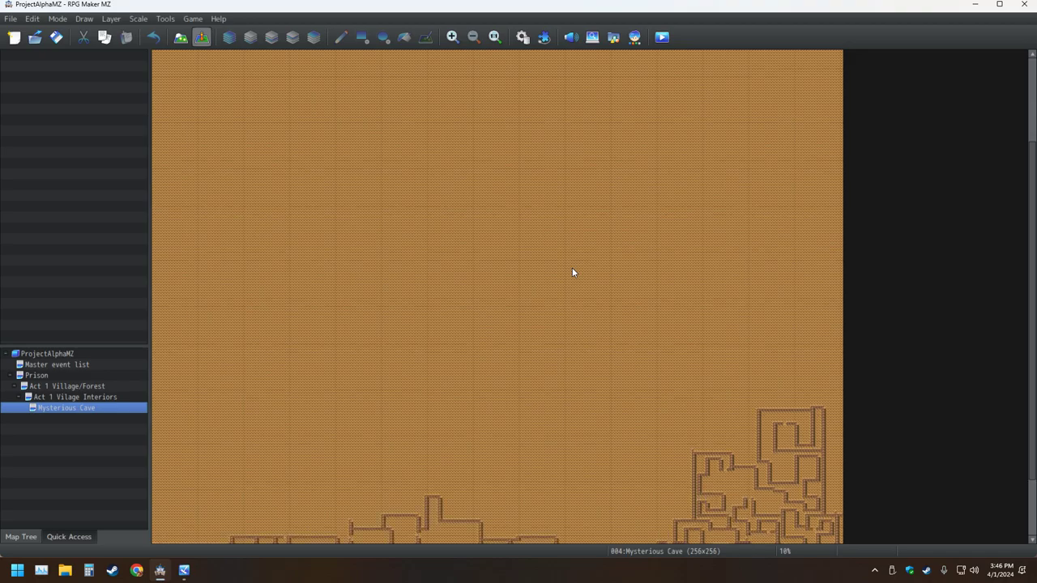
scroll(572, 273, "up", 2)
scroll(571, 273, "up", 2)
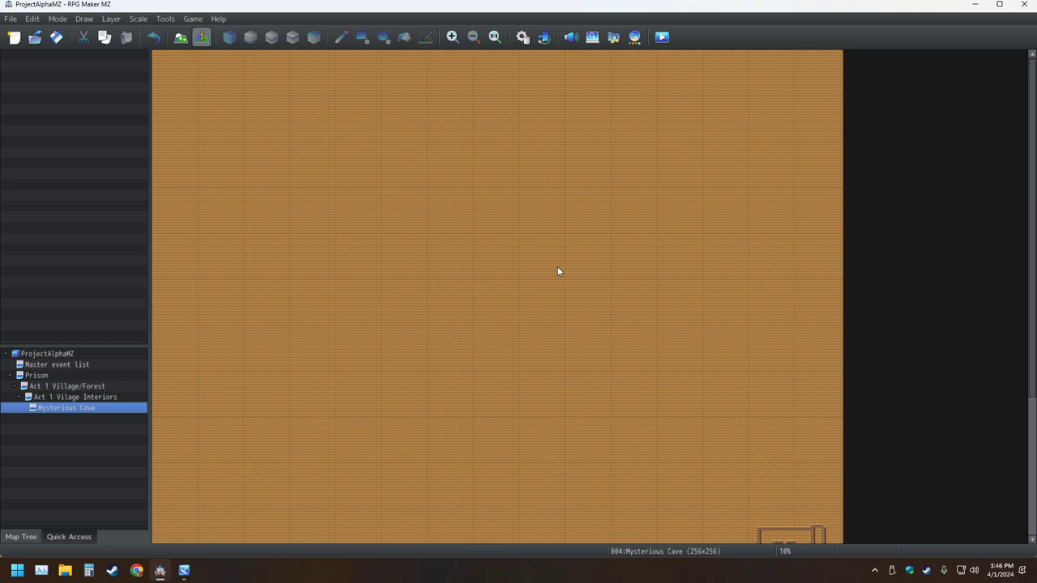
scroll(557, 271, "down", 10)
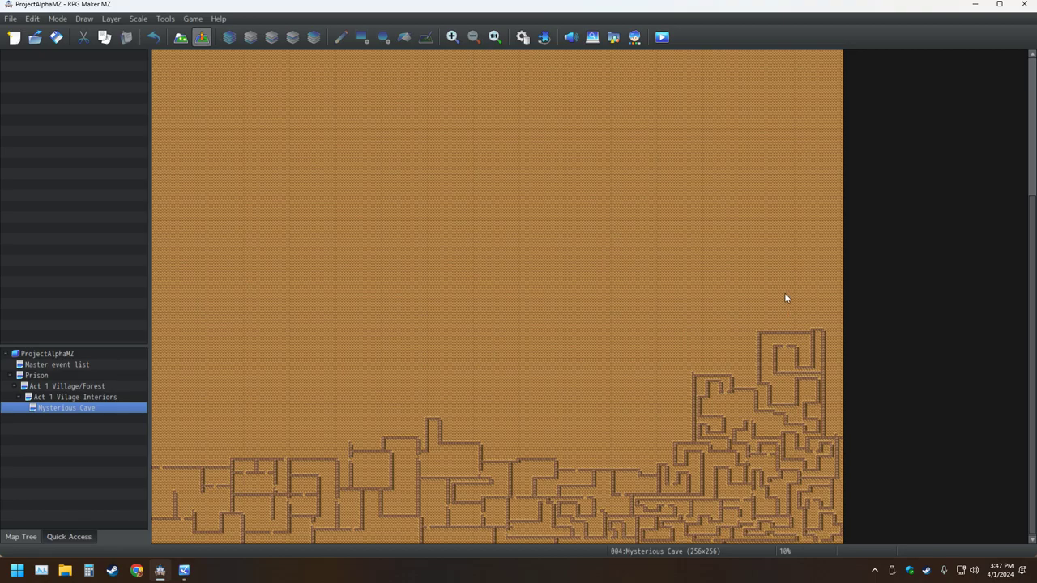
- Try drawing a thin horizontal strip of tiles with the Rectangle tool in the empty area above the cave maze, and undo it
left_click(825, 242)
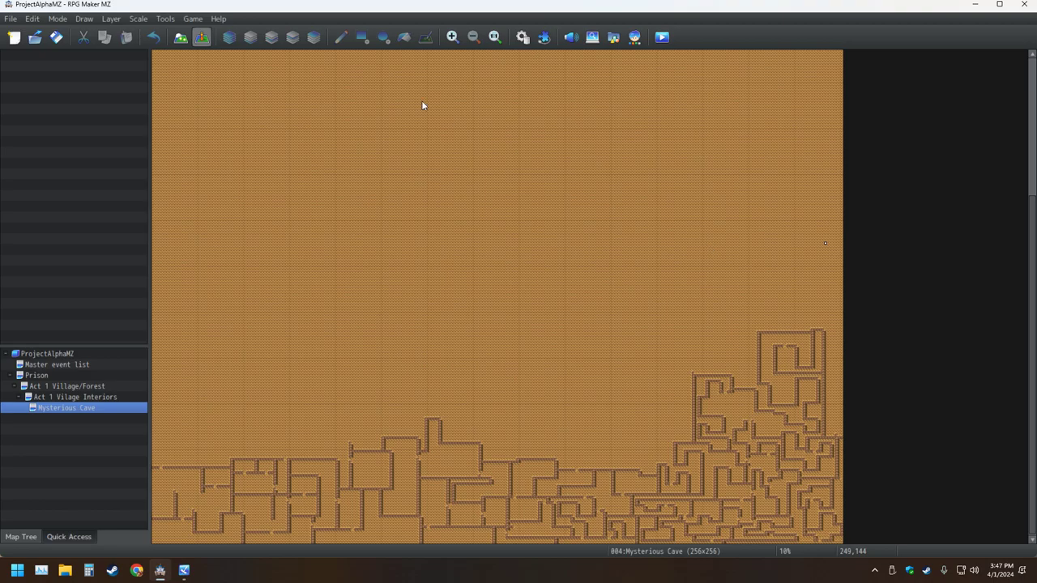
left_click(180, 38)
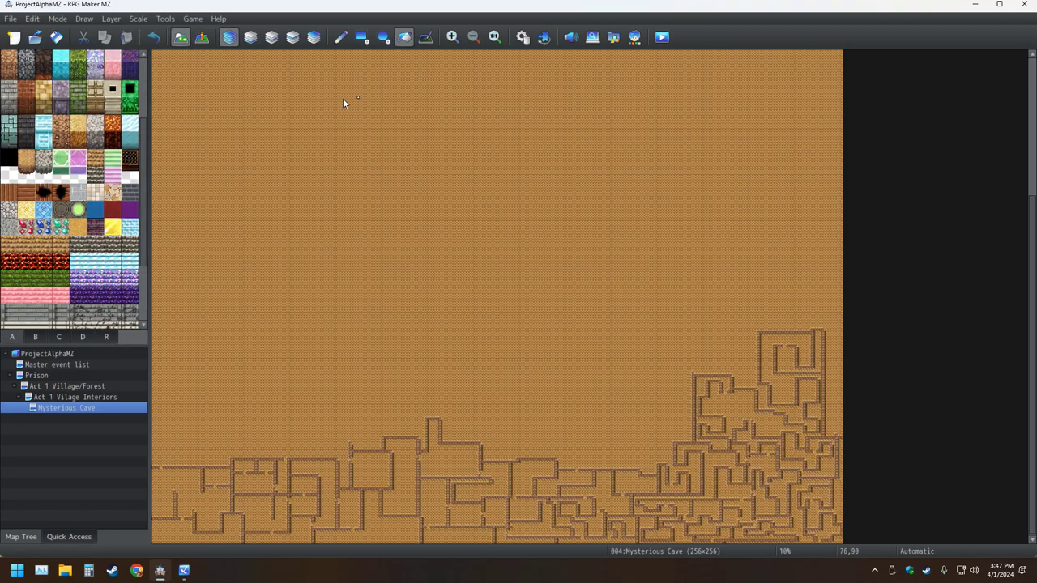
left_click(362, 38)
left_click(113, 116)
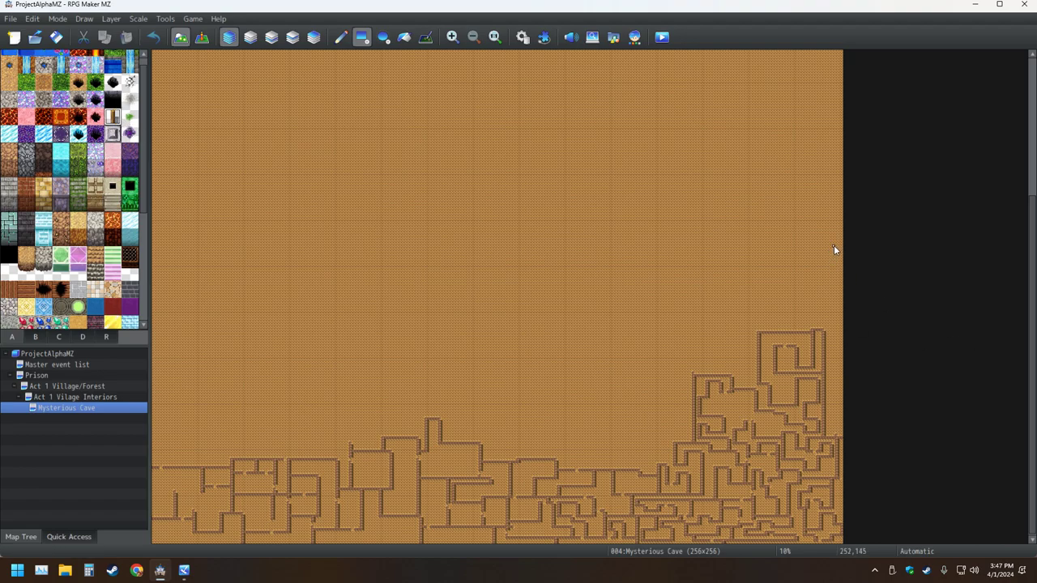
left_click_drag(821, 222, 531, 223)
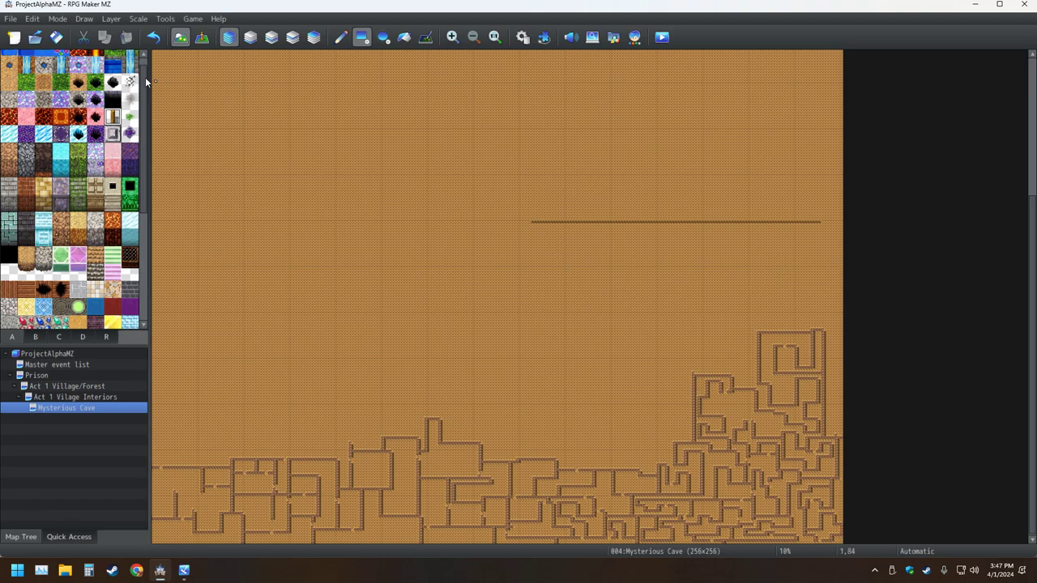
left_click(153, 37)
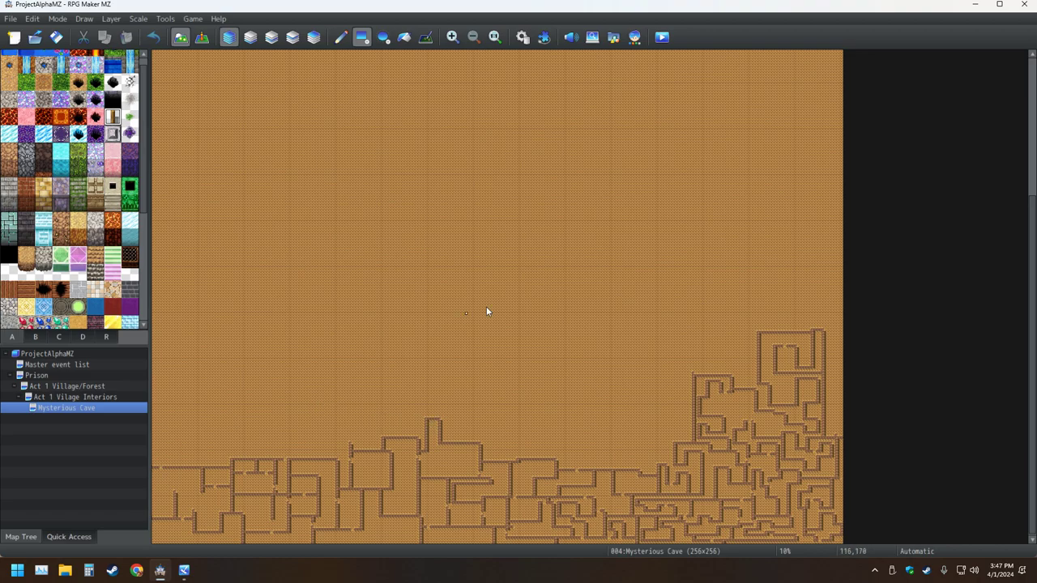
- Review the undeveloped upper part of the Mysterious Cave map above the maze
scroll(576, 393, "up", 3)
scroll(575, 393, "up", 5)
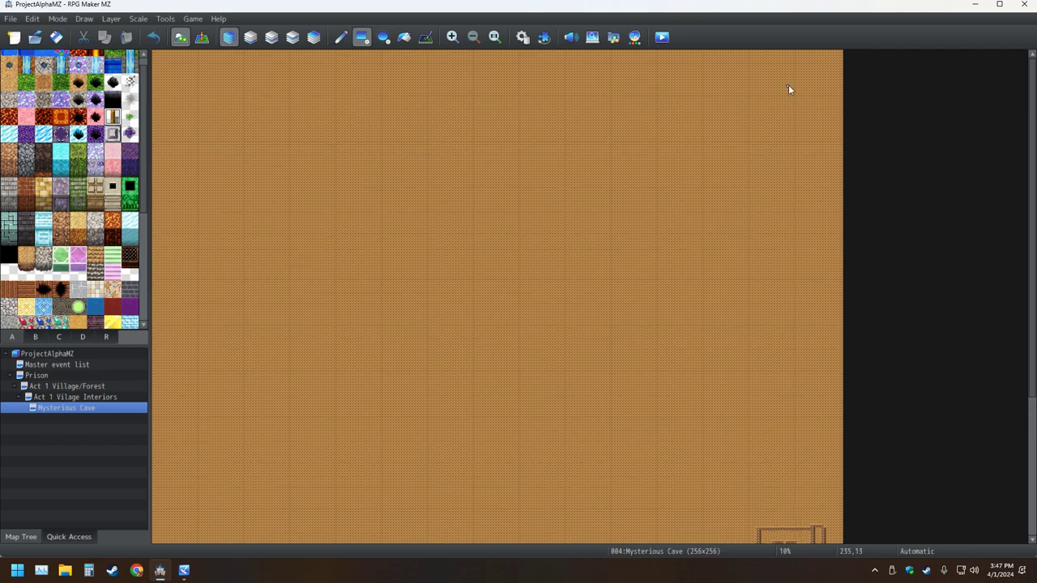
scroll(312, 336, "down", 8)
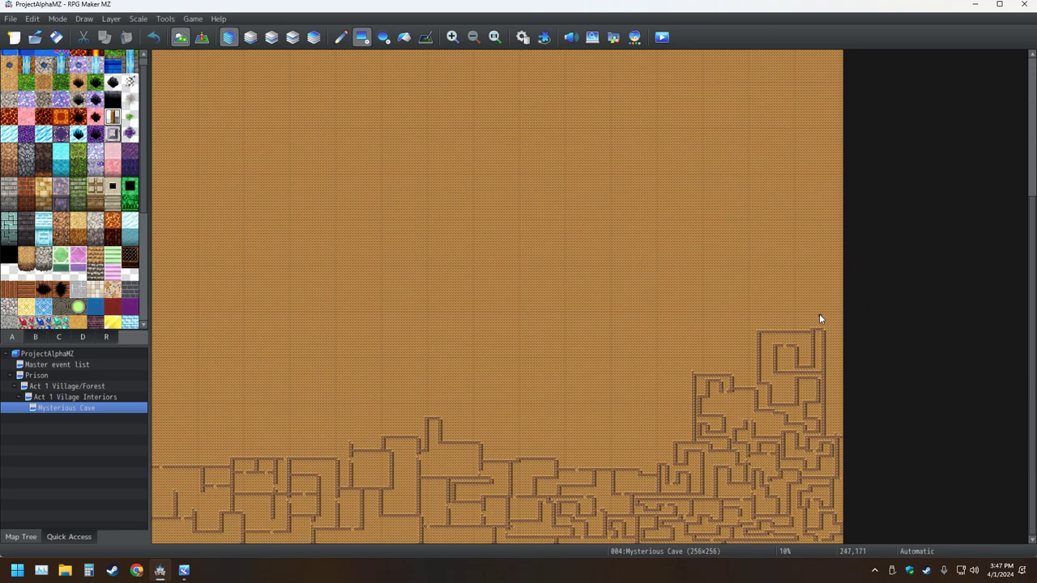
scroll(590, 455, "up", 7)
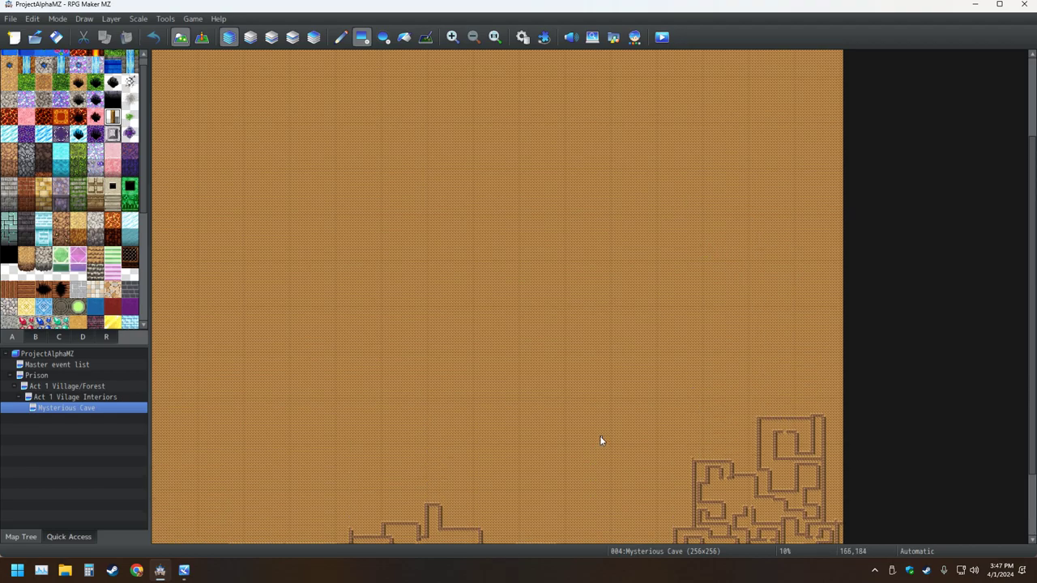
scroll(600, 441, "up", 2)
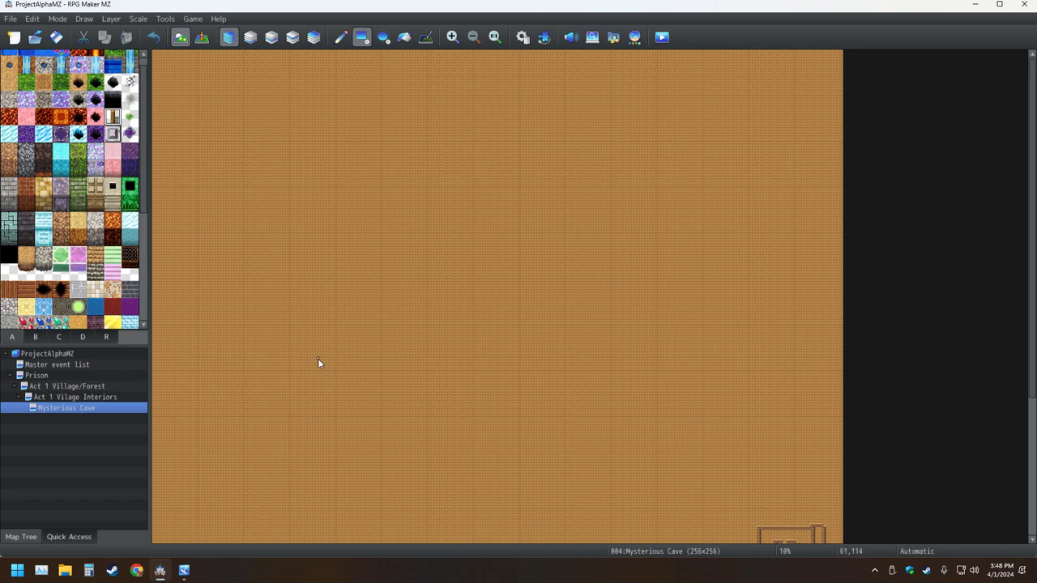
scroll(332, 305, "down", 1)
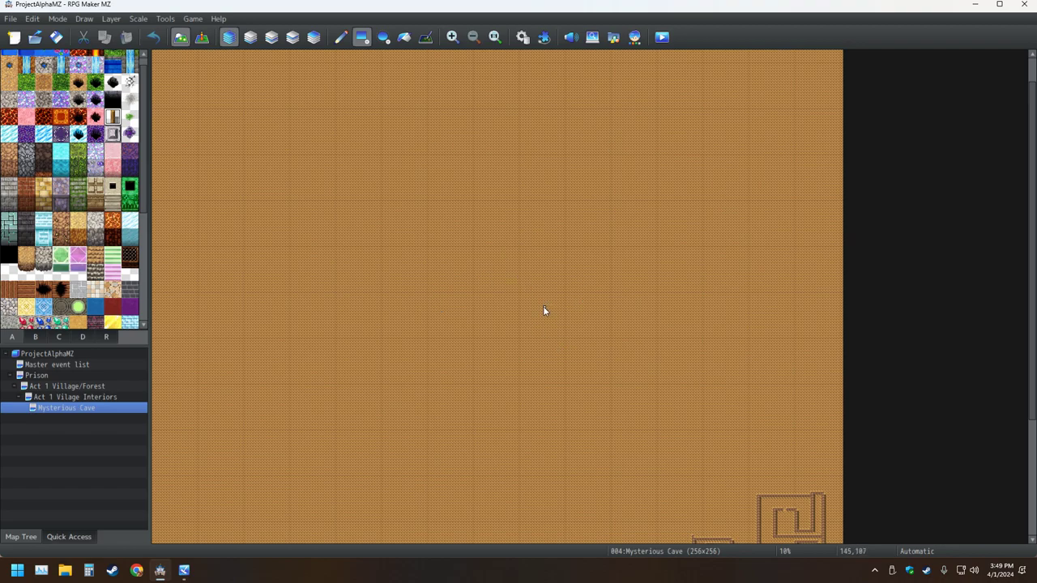
- Clear the note text of the Dragonbane class in the database
left_click(522, 36)
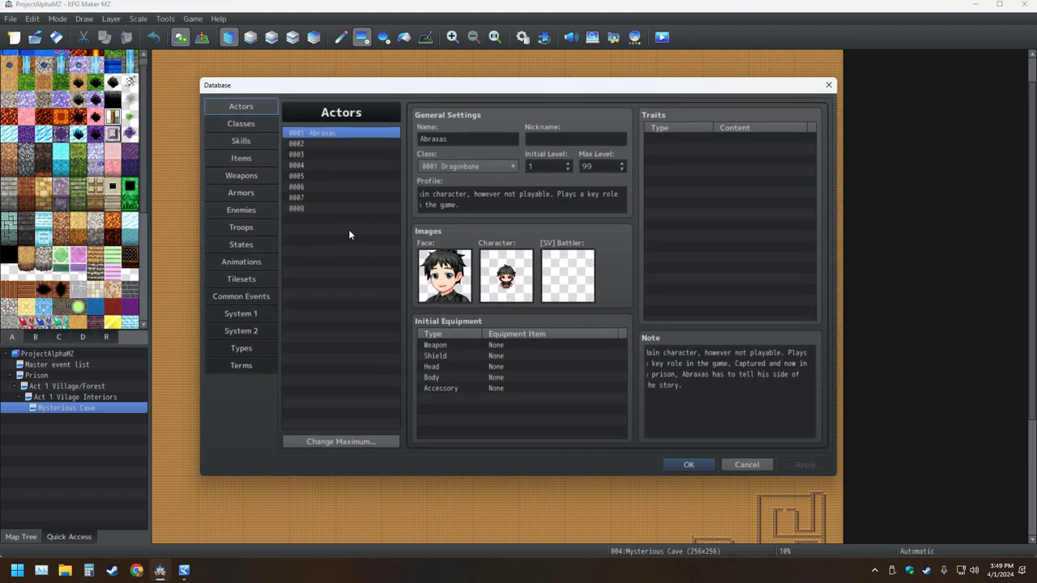
left_click(251, 125)
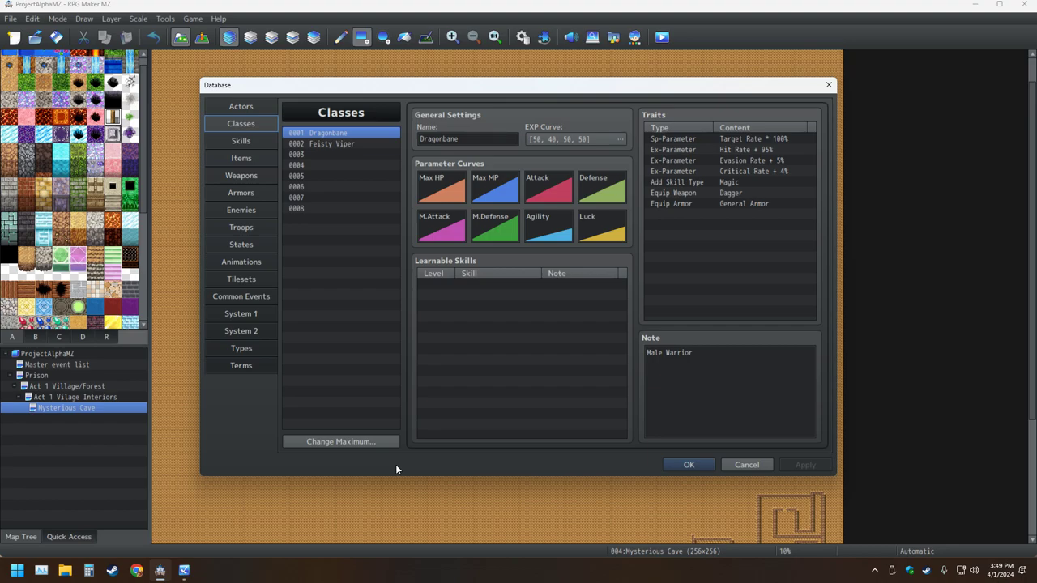
double_click(685, 353)
left_click(684, 357)
key("ctrl+a")
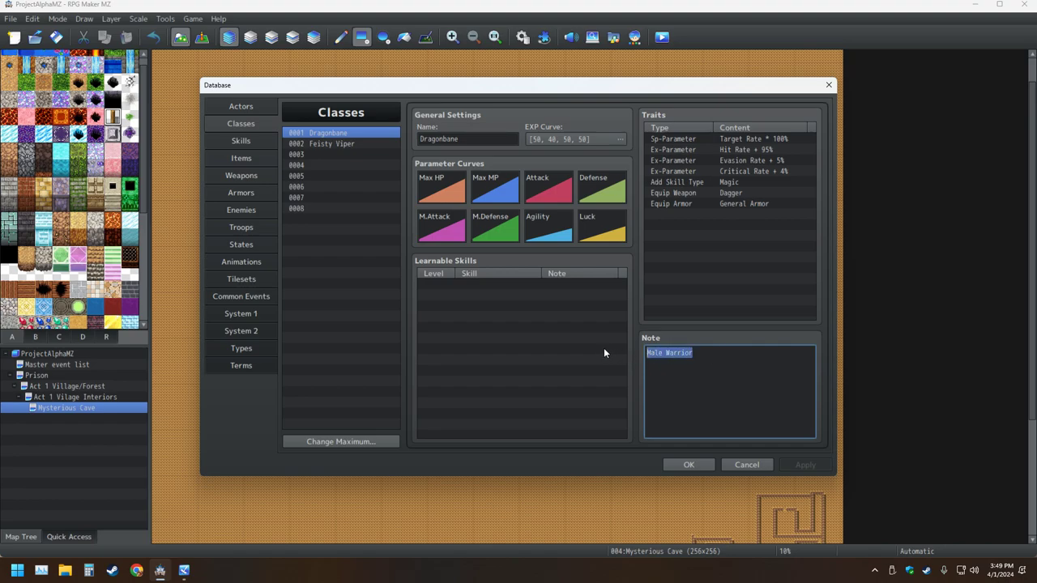
key("BackSpace")
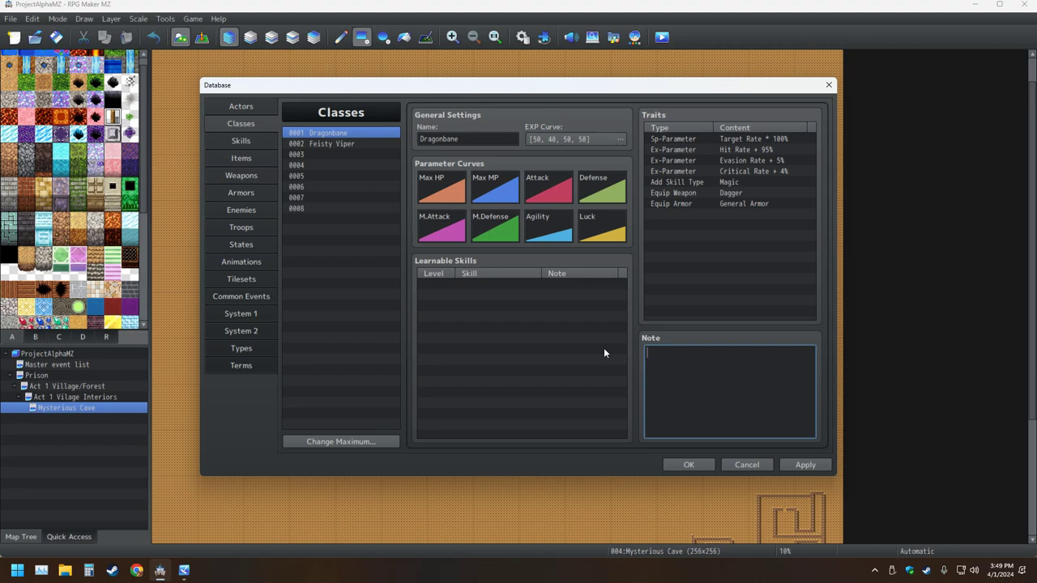
- Clear the note text of the Feisty Viper class and return to the Dragonbane class's empty note
left_click(360, 142)
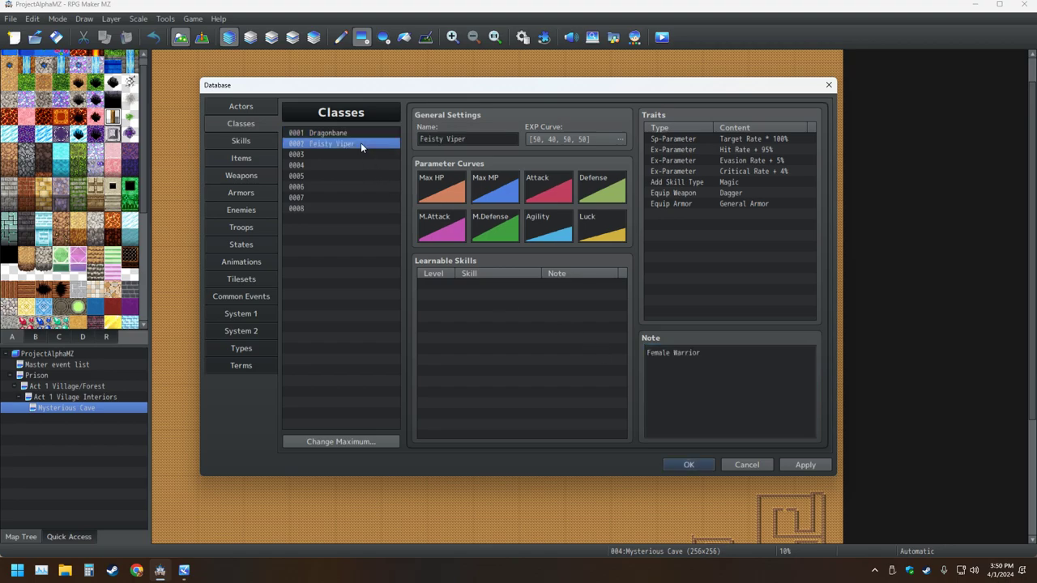
left_click_drag(715, 361, 660, 356)
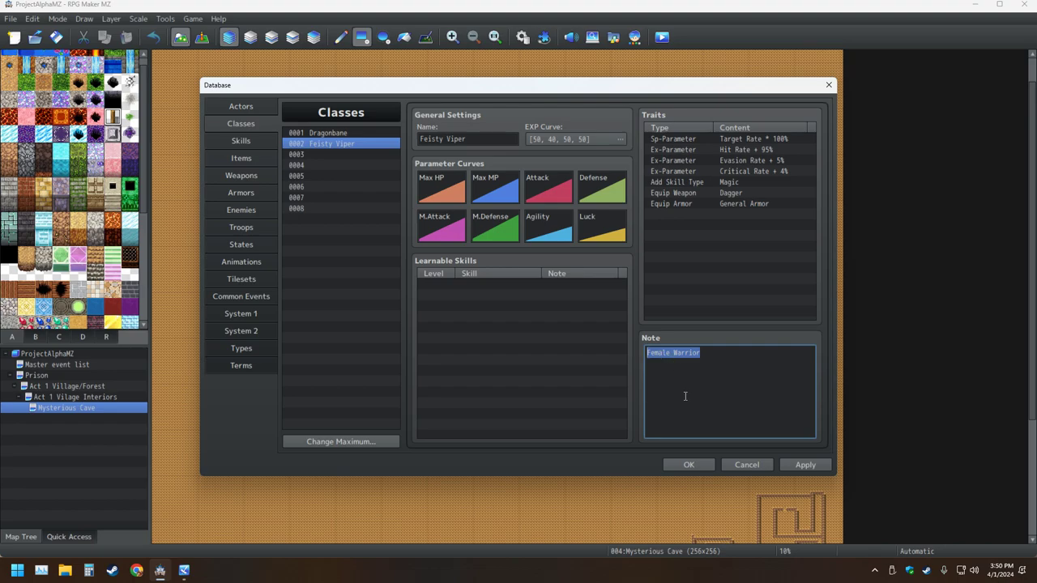
key("BackSpace")
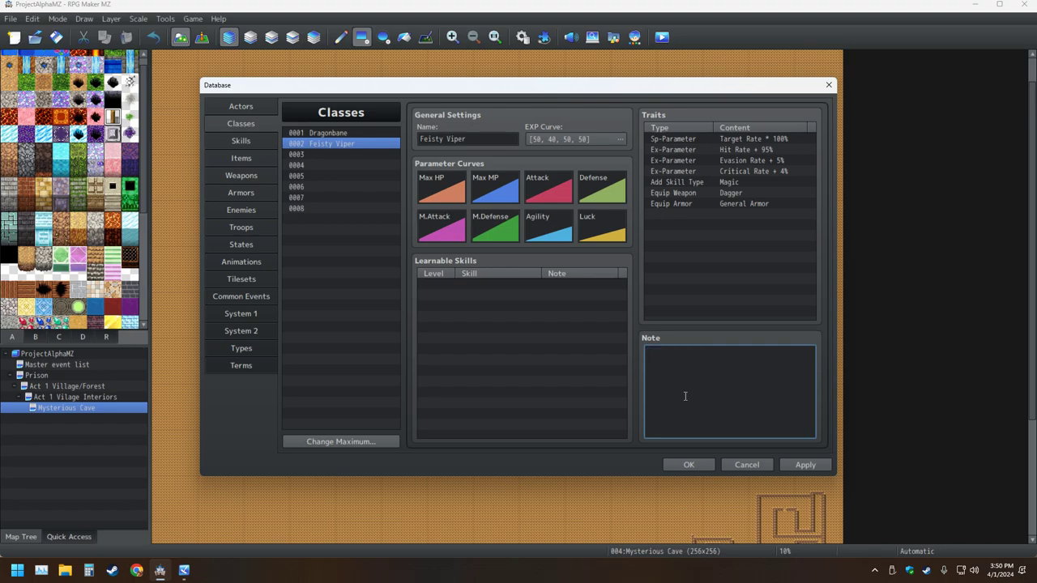
left_click(369, 133)
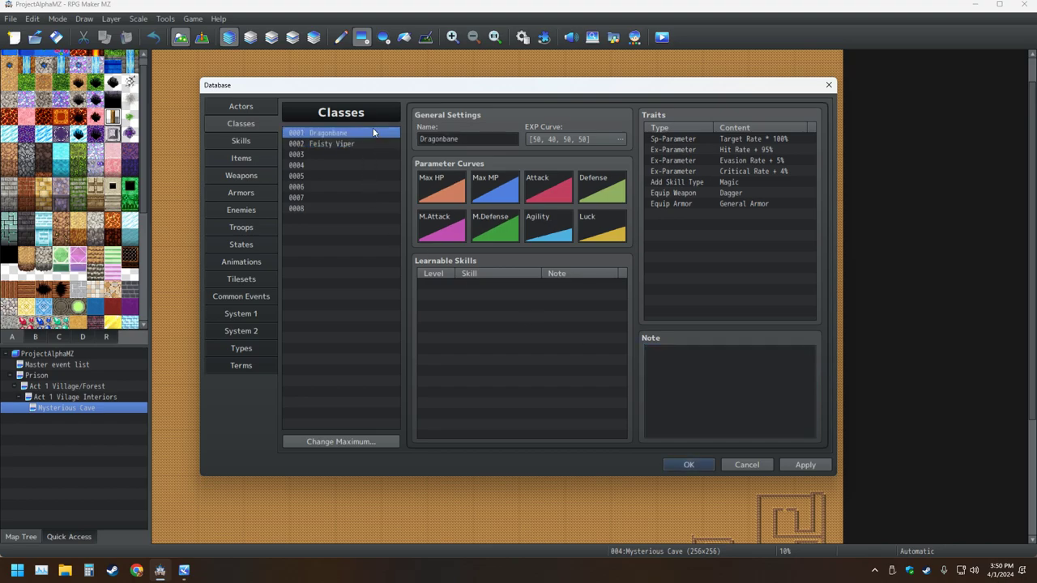
left_click(725, 368)
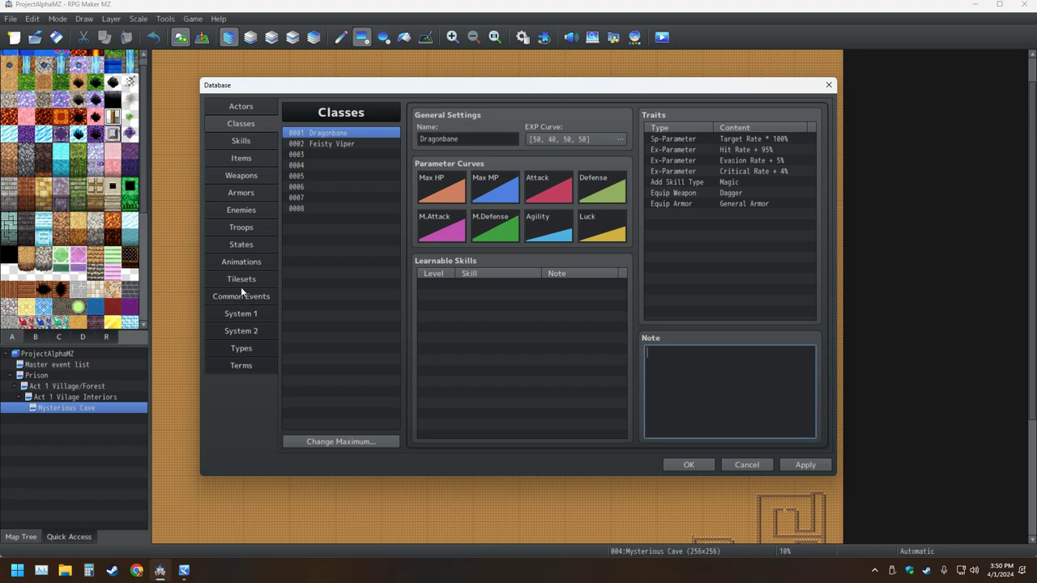
- Preview the Hit Physical, Slash Physical and Slash Effect animations, and close the database discarding all changes
left_click(240, 262)
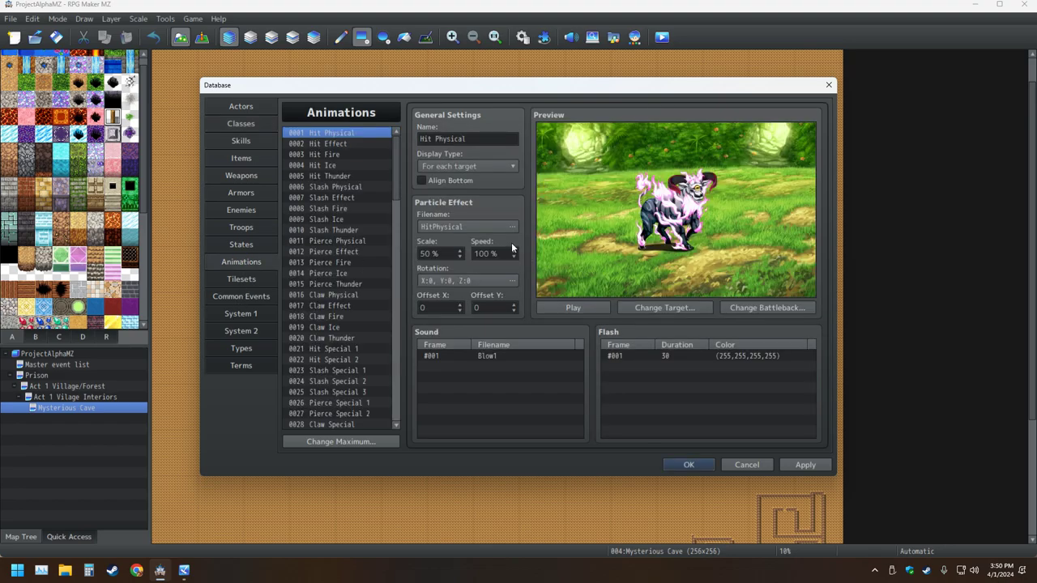
left_click_drag(397, 188, 395, 165)
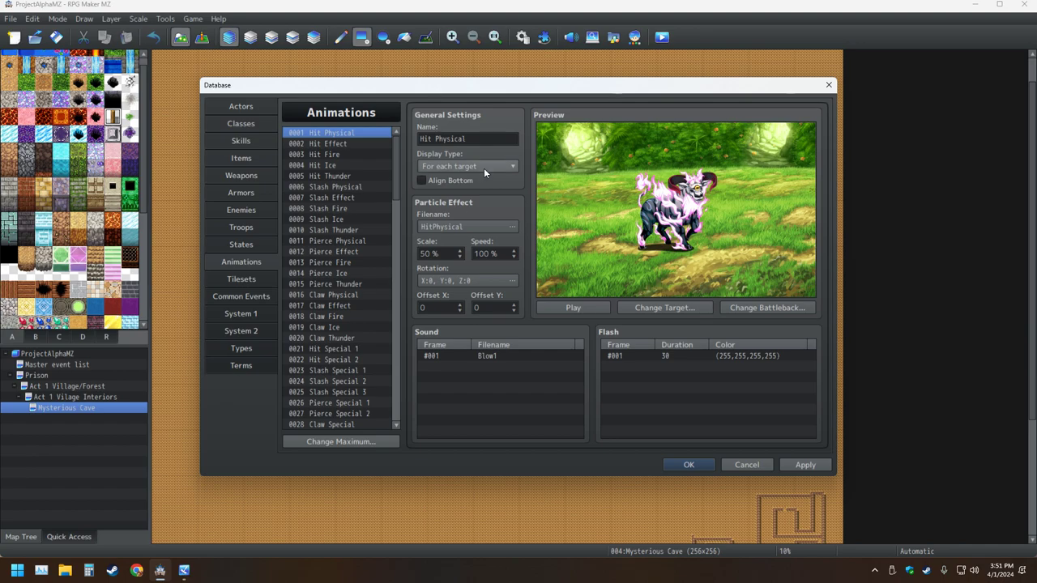
left_click_drag(399, 173, 397, 144)
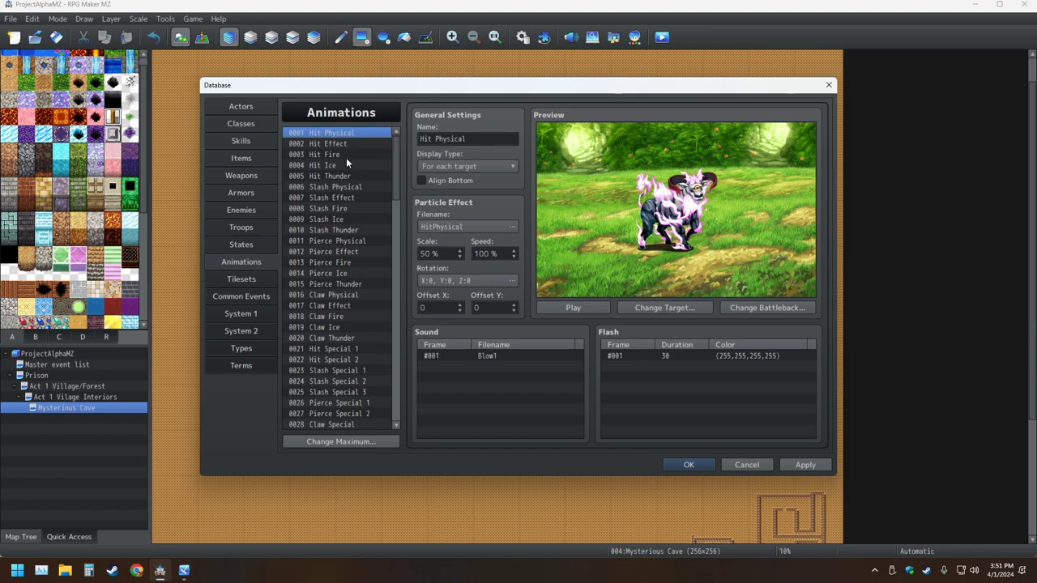
left_click(578, 307)
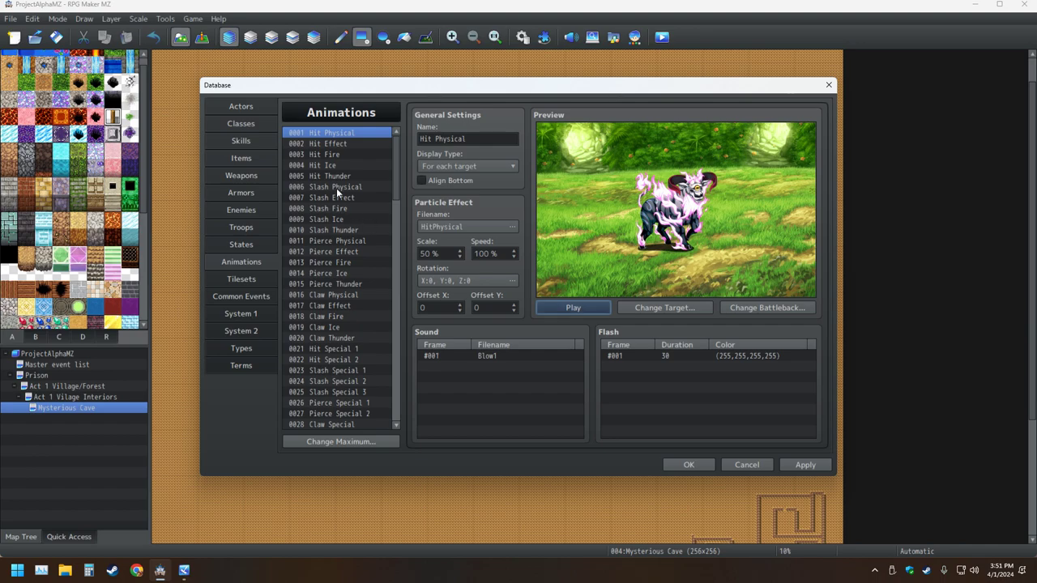
left_click(336, 187)
left_click(588, 311)
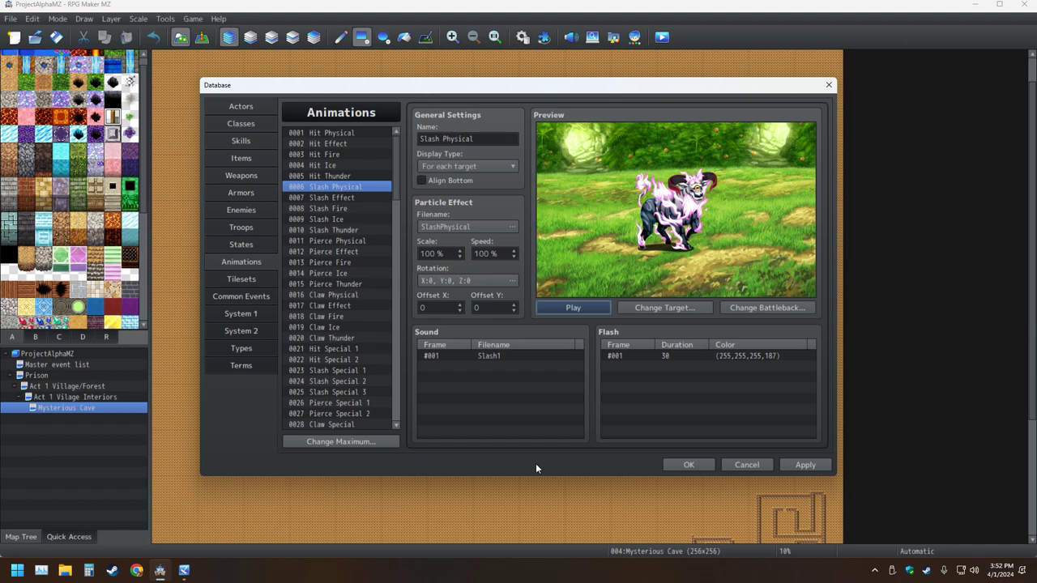
left_click(356, 197)
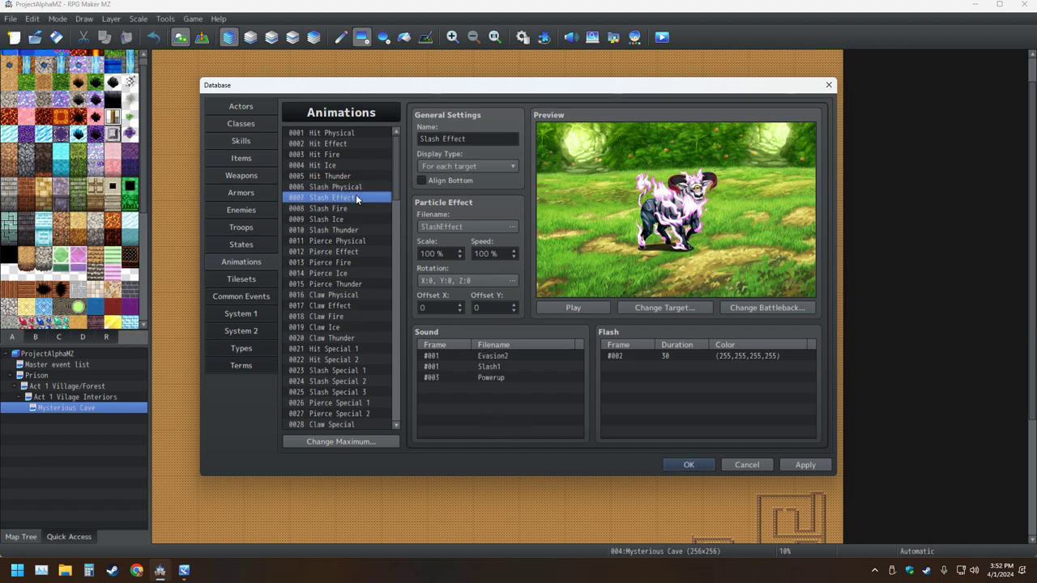
left_click(554, 310)
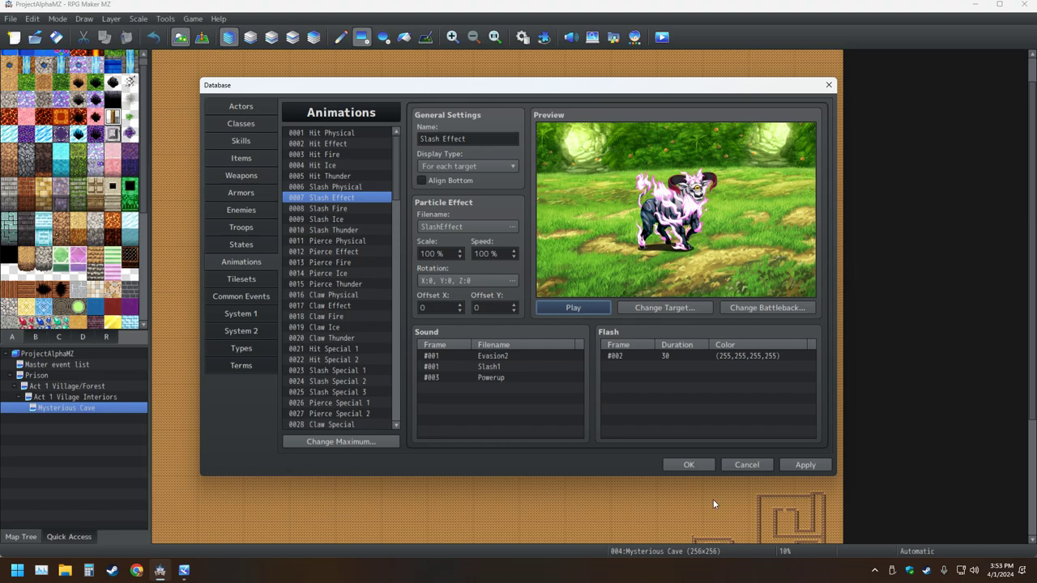
left_click(746, 465)
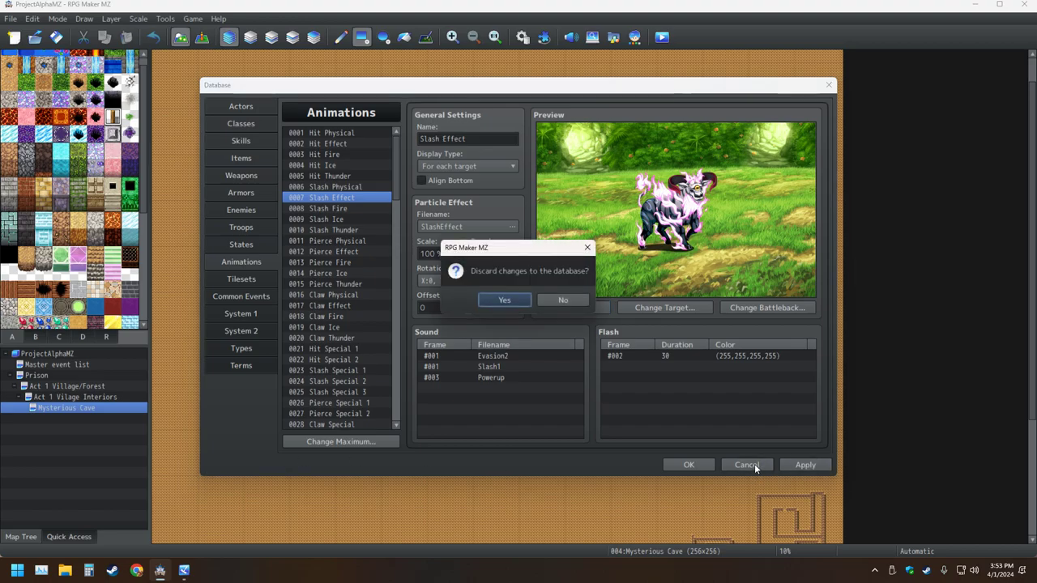
left_click(496, 298)
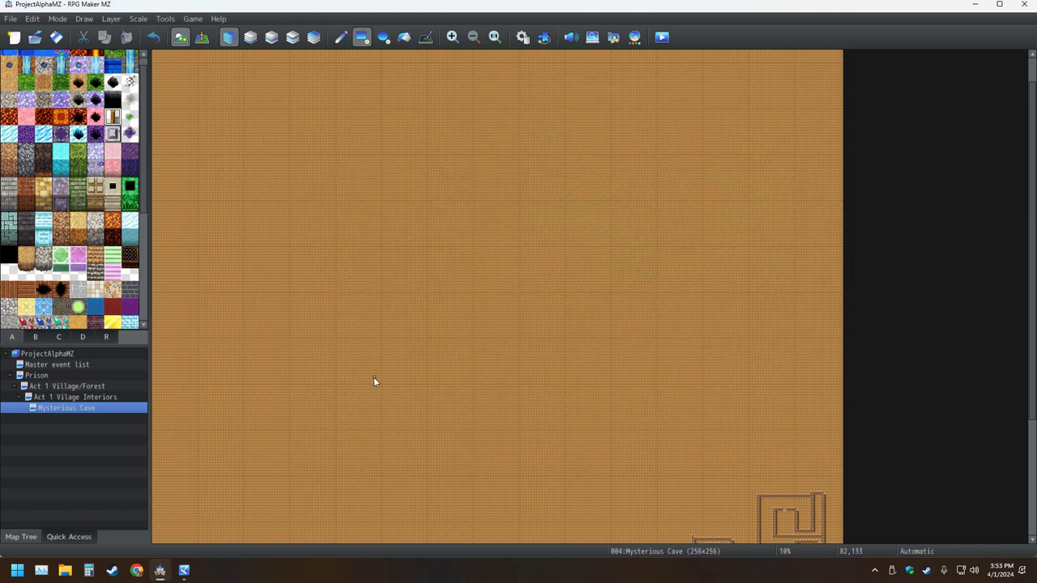
- Review the database's common events and the game's terms and message texts
left_click(522, 37)
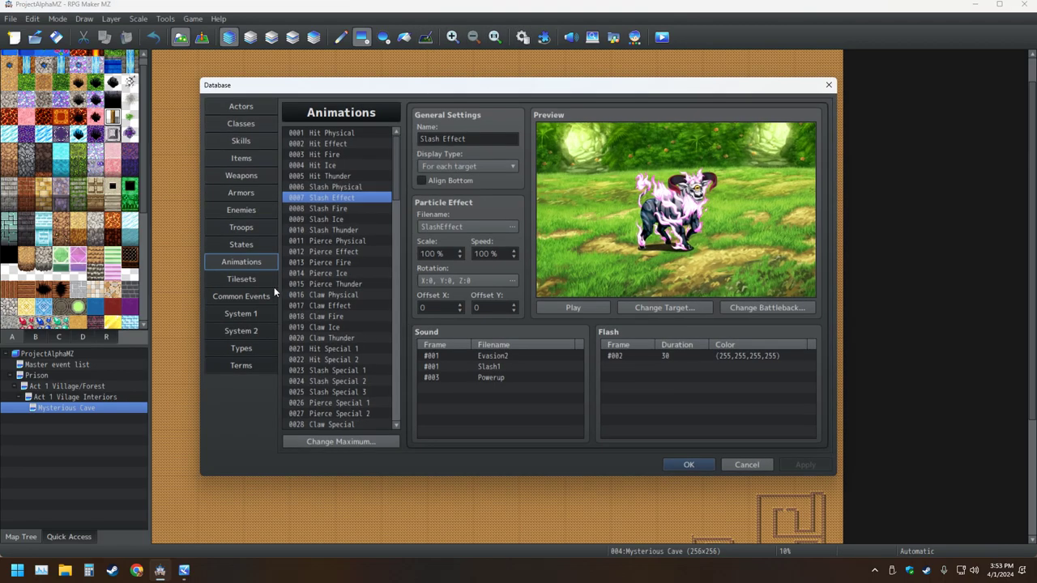
left_click(260, 311)
left_click(261, 297)
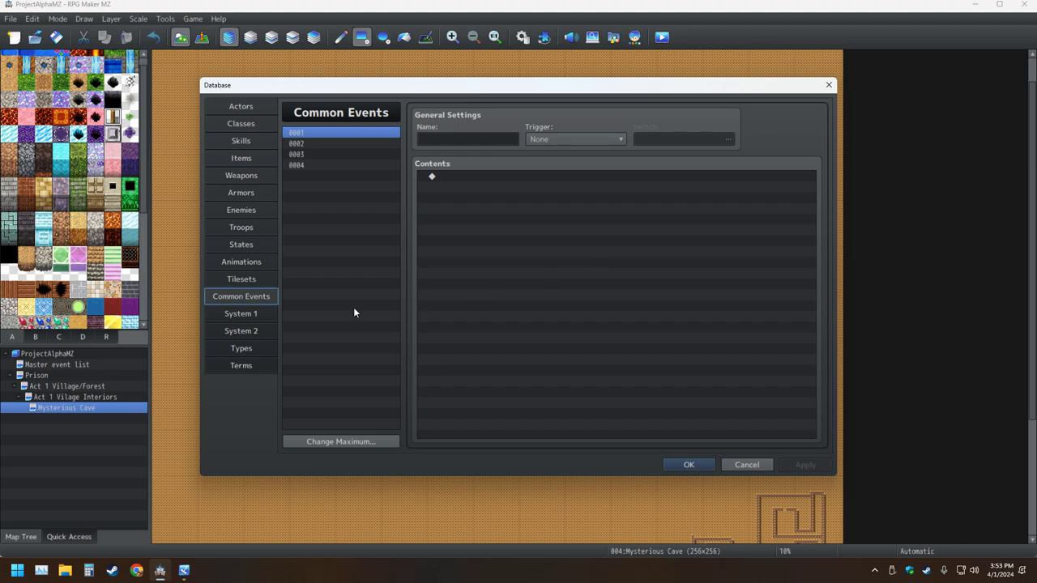
left_click(251, 365)
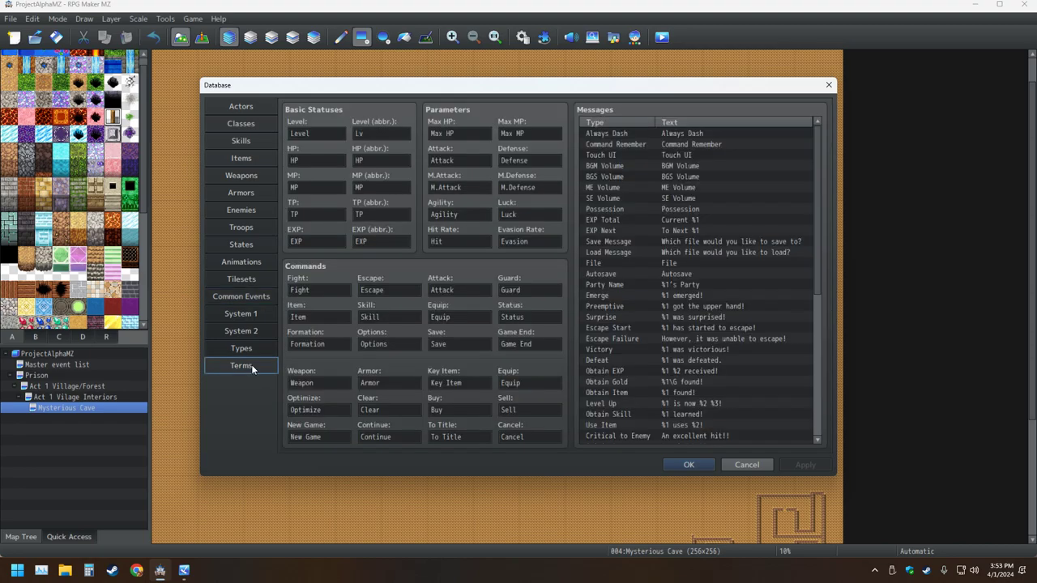
- Inspect the Always Dash and Touch UI message texts in the terms, leaving each without changes
left_click(686, 134)
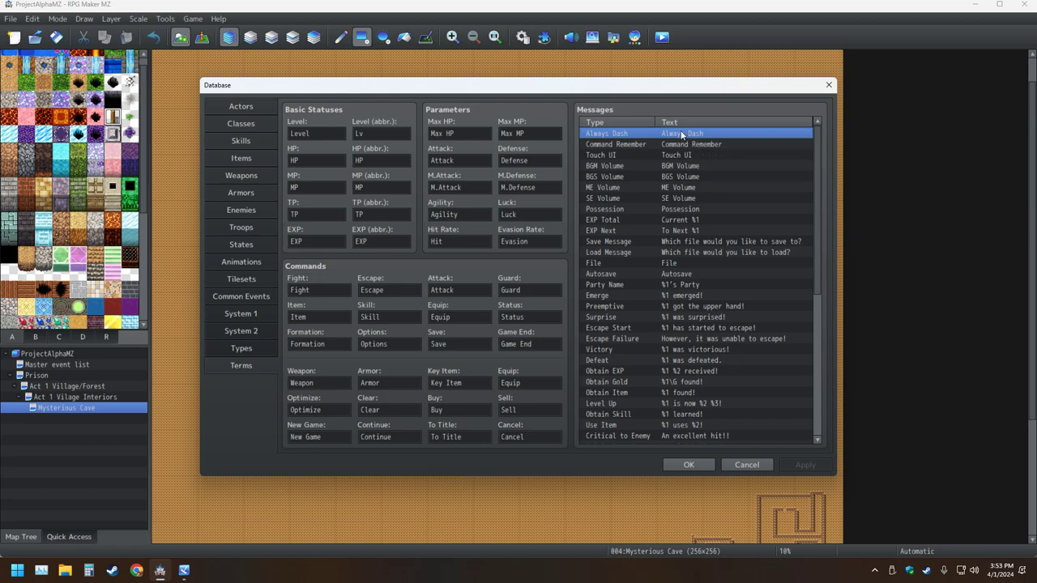
double_click(682, 135)
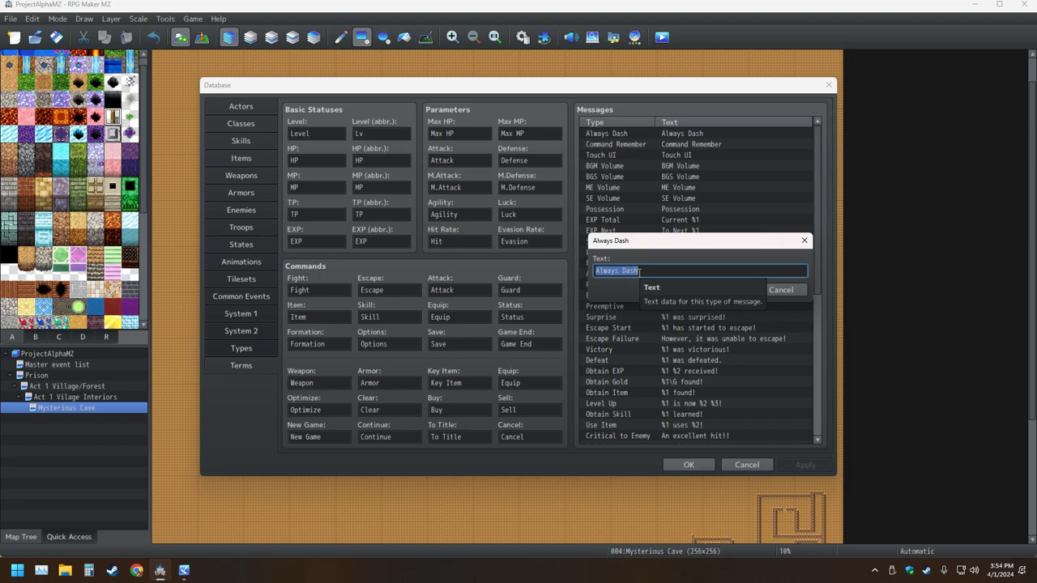
left_click(788, 289)
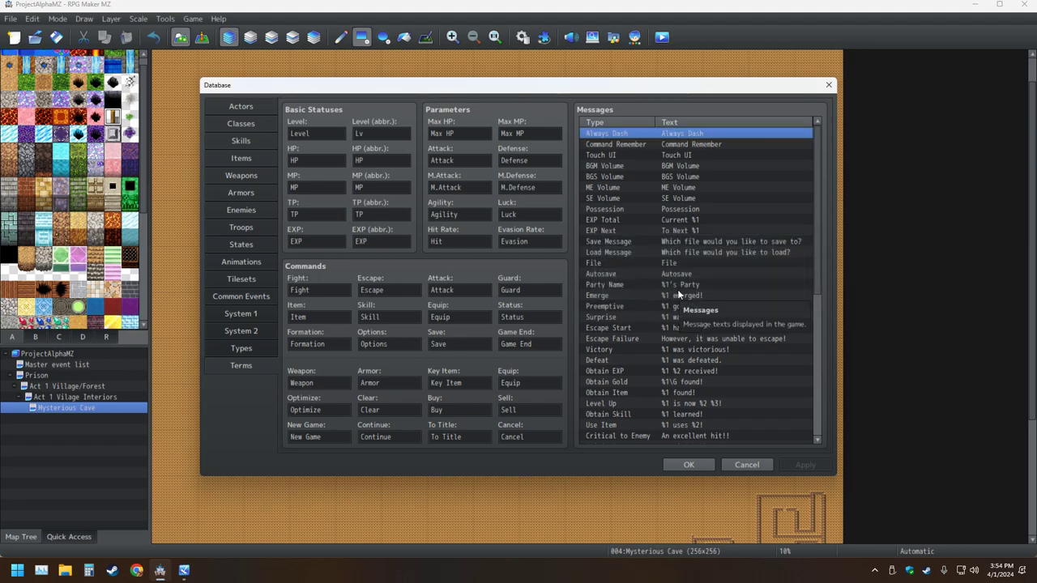
double_click(676, 155)
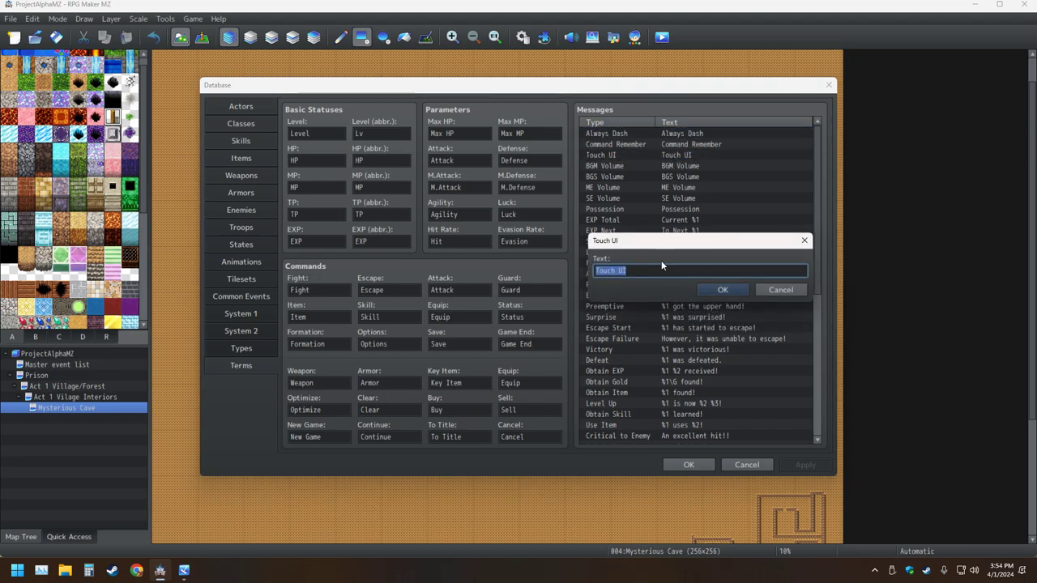
left_click(771, 294)
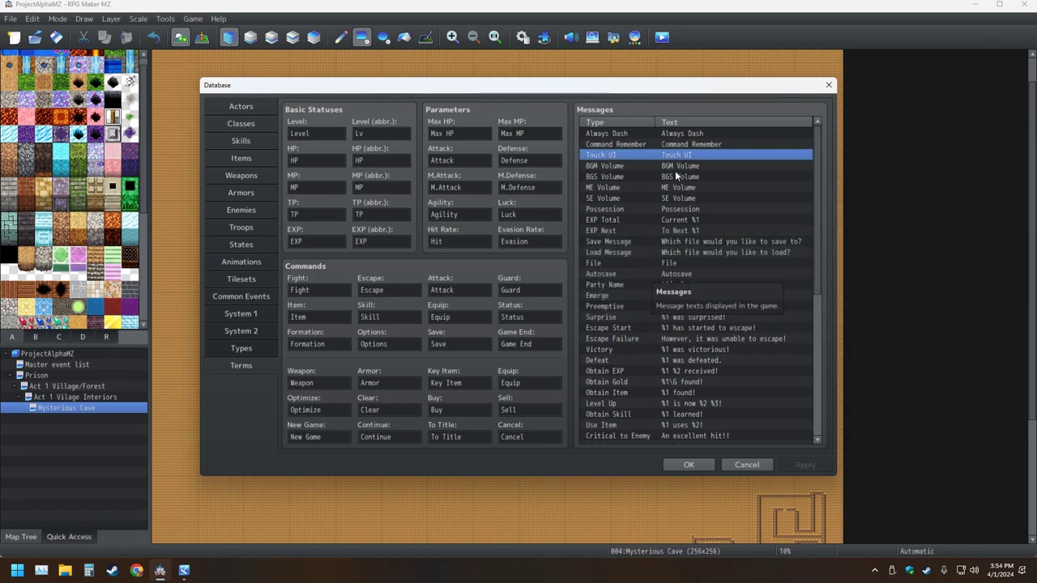
double_click(669, 133)
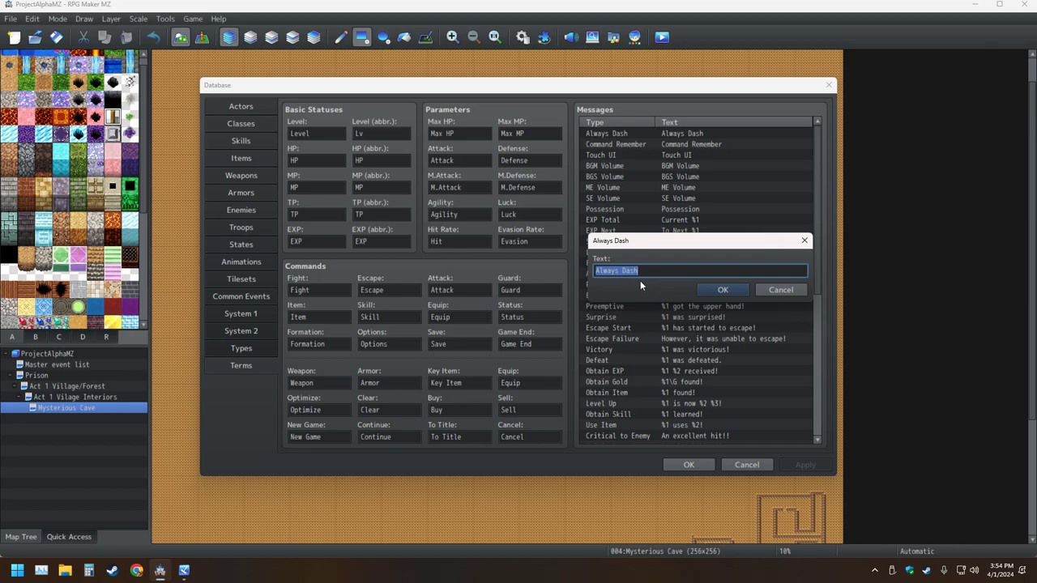
left_click(798, 290)
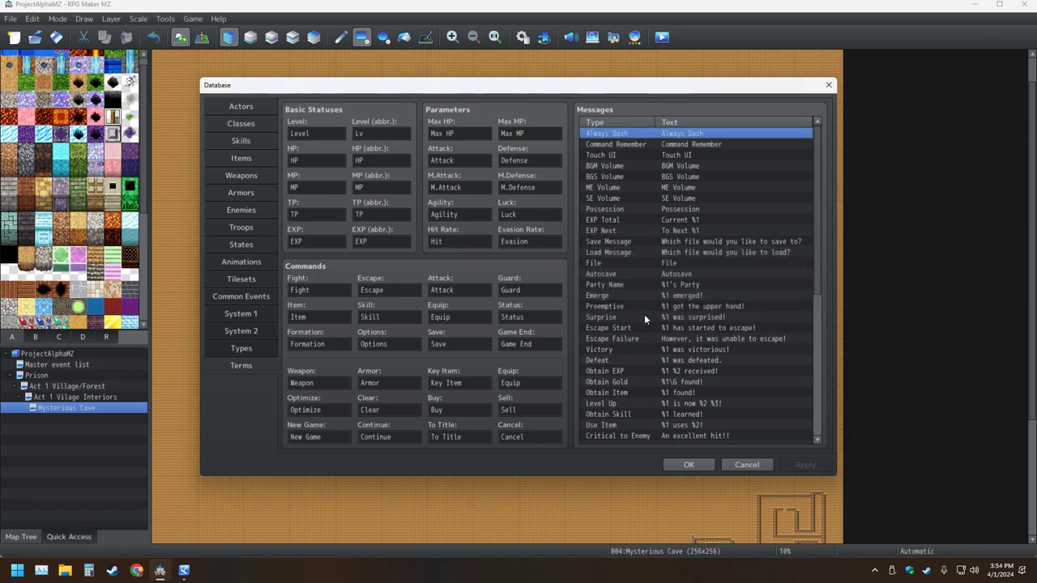
- Inspect the Party Name, Preemptive and BGM Volume message texts, cancelling each edit
left_click(600, 273)
double_click(598, 284)
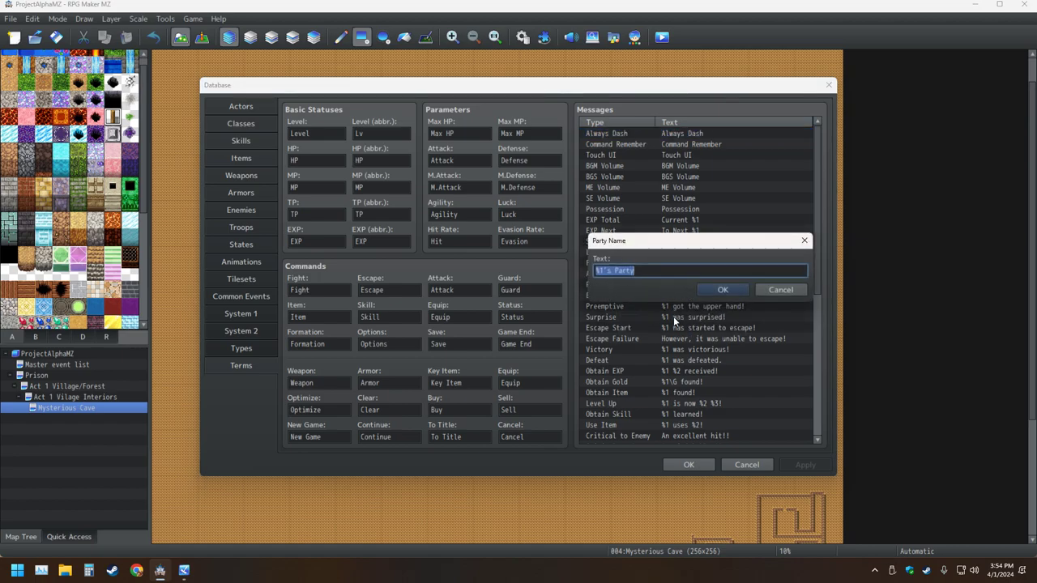
left_click(779, 289)
double_click(606, 307)
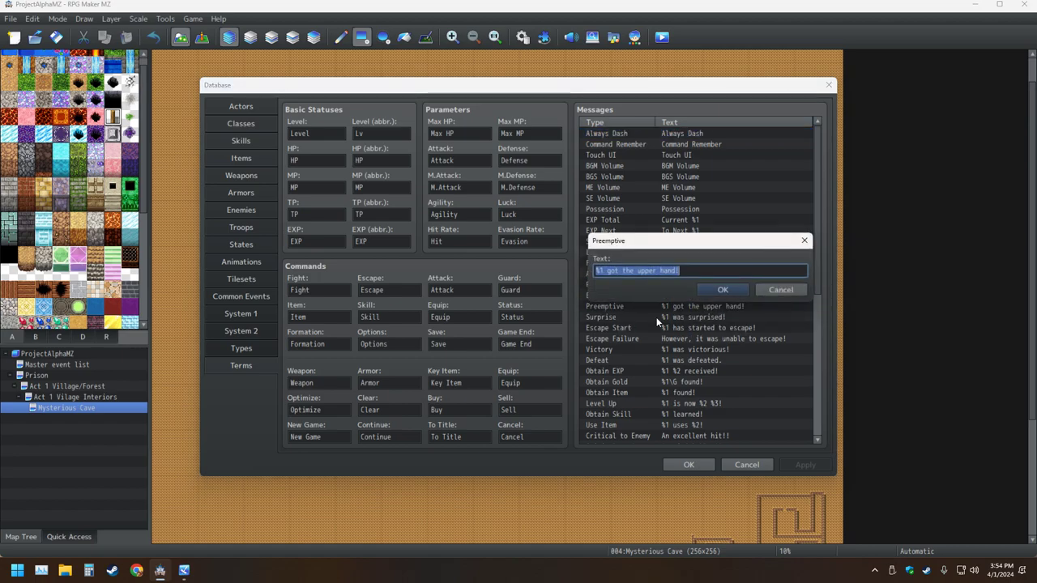
left_click(782, 293)
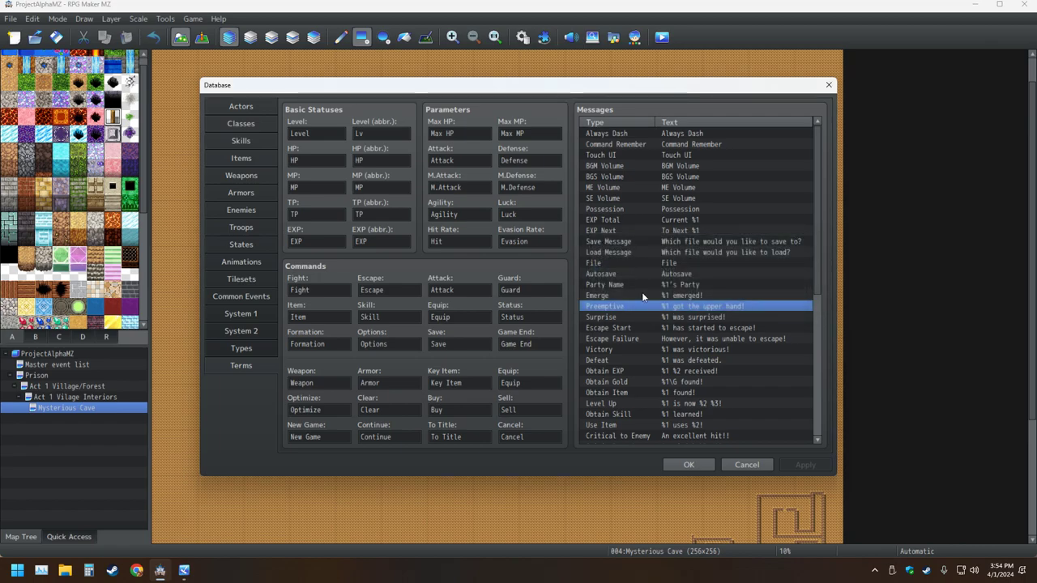
left_click(598, 165)
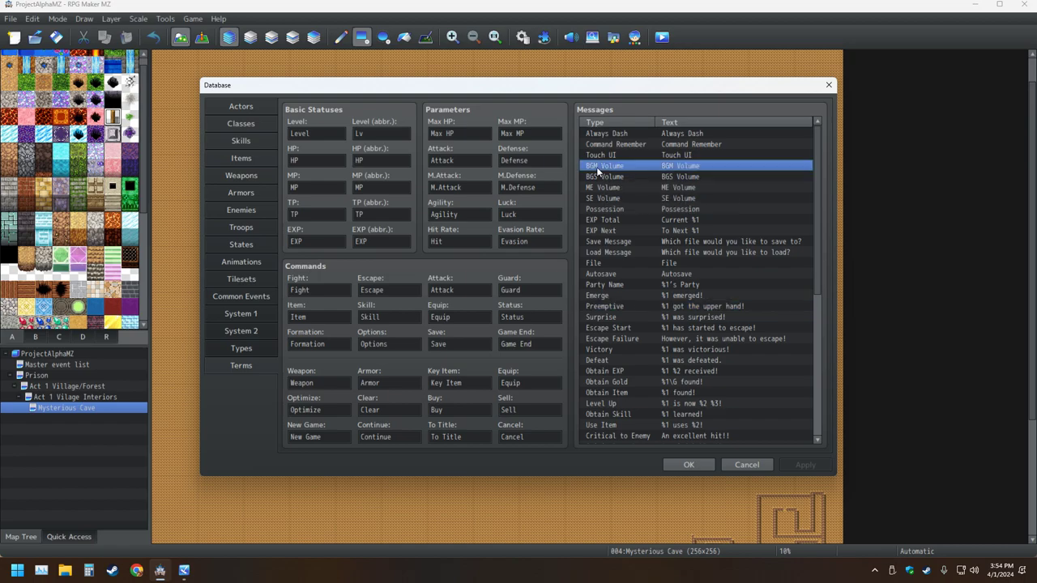
double_click(598, 166)
left_click(788, 293)
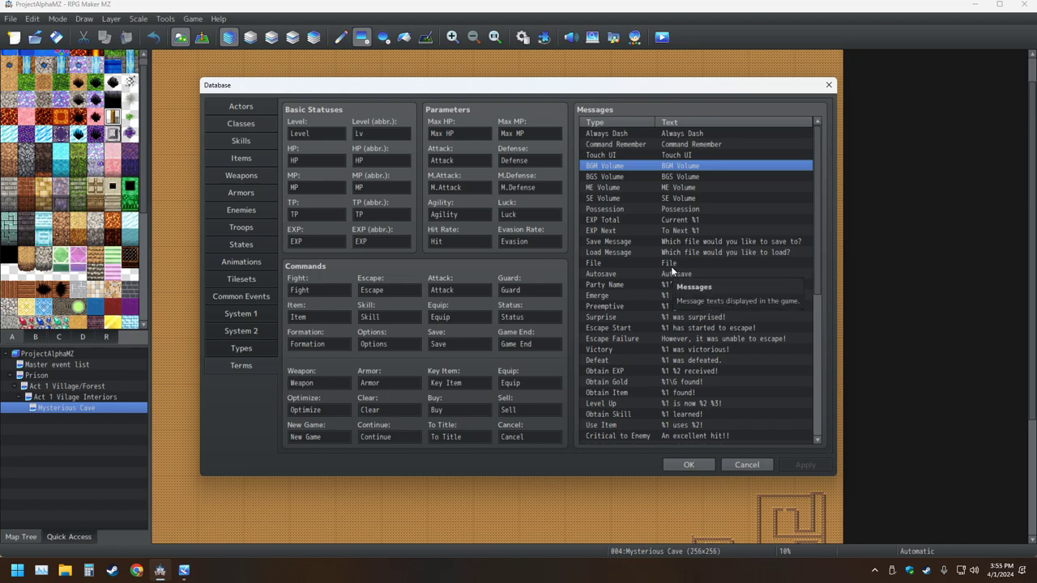
- Read through the actor, enemy and battle messages, recheck the Always Dash text and close the database
scroll(652, 281, "down", 4)
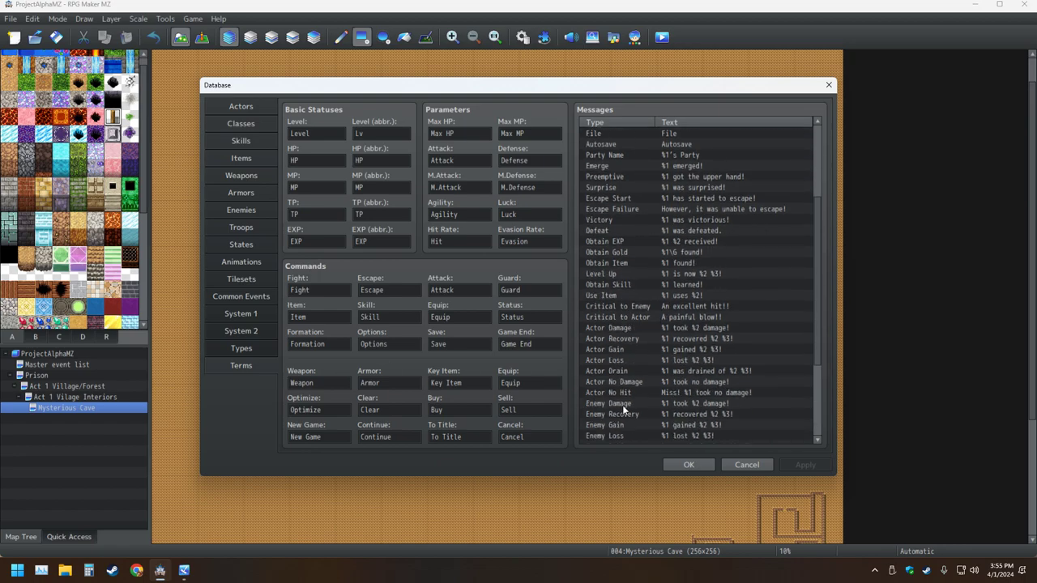
scroll(638, 389, "down", 4)
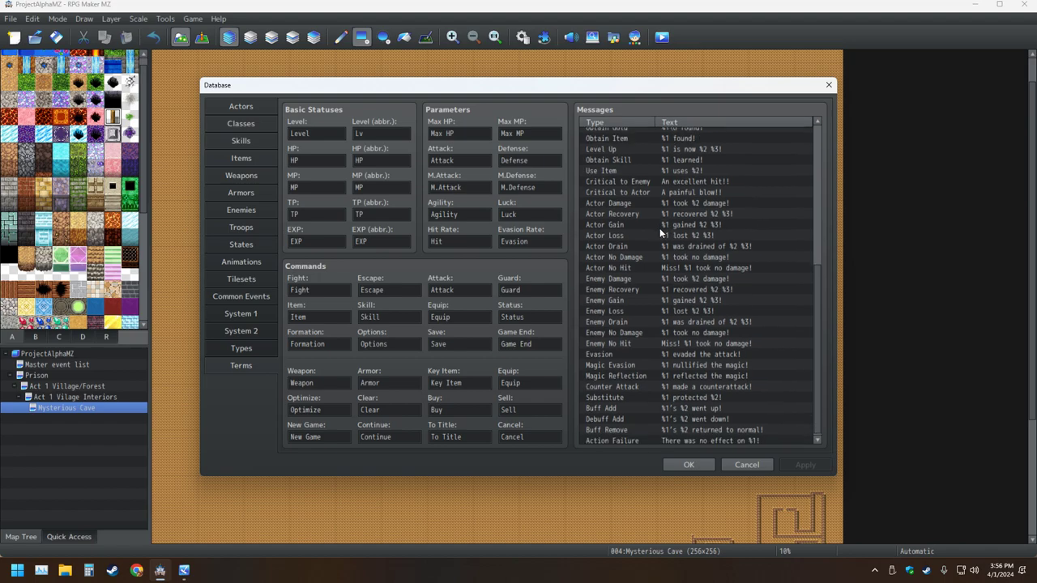
scroll(671, 326, "up", 8)
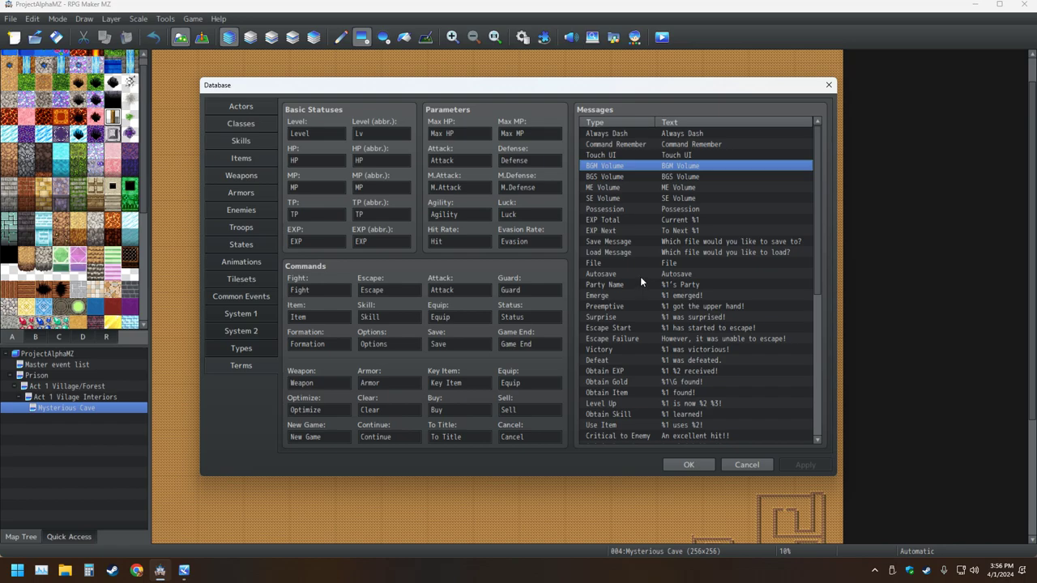
double_click(642, 131)
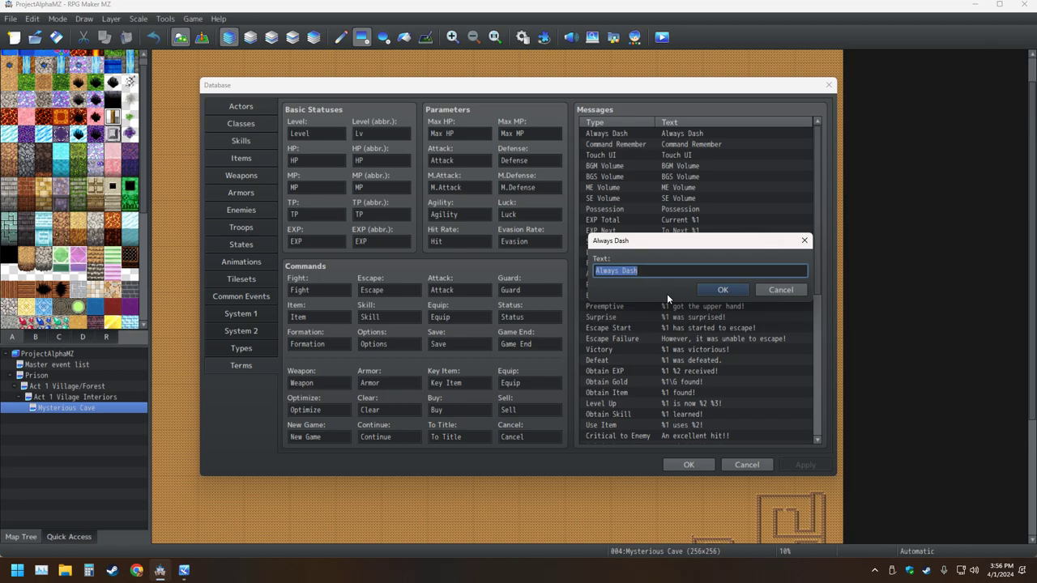
left_click(782, 294)
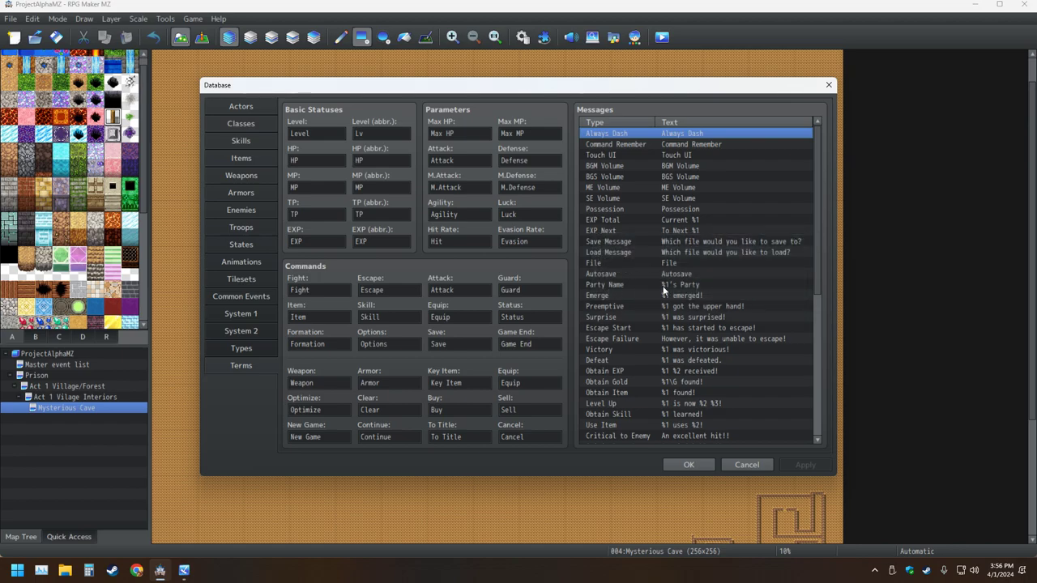
key("Escape")
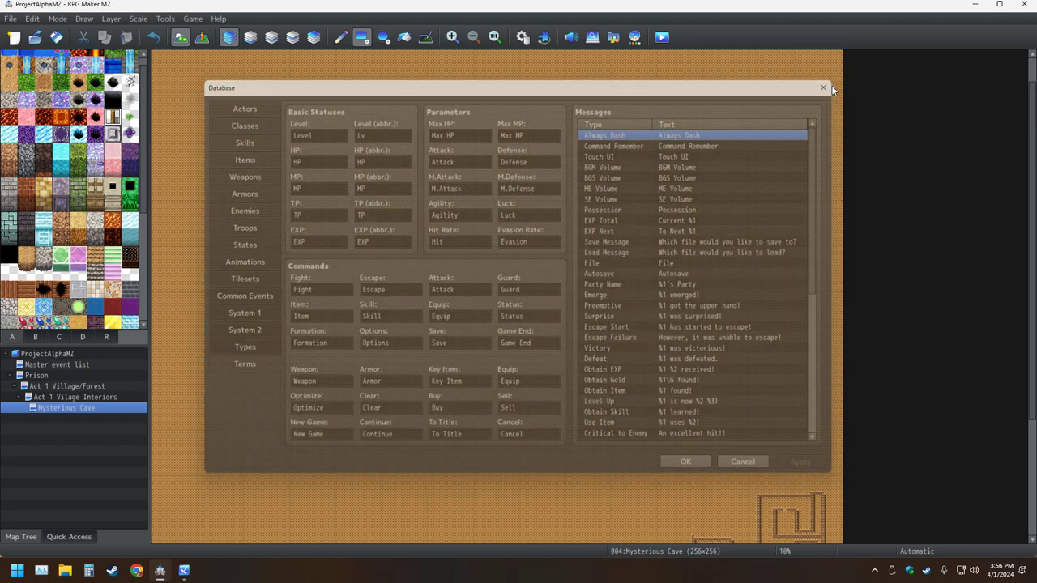
- Save the game changes for a playtest and turn Always Dash on in the game's options
left_click(662, 37)
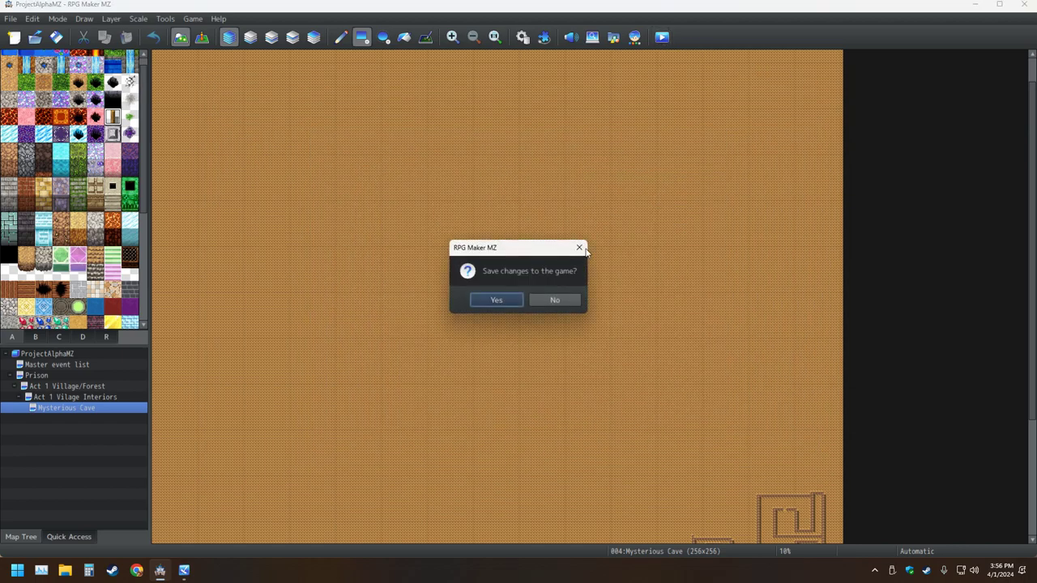
left_click(495, 301)
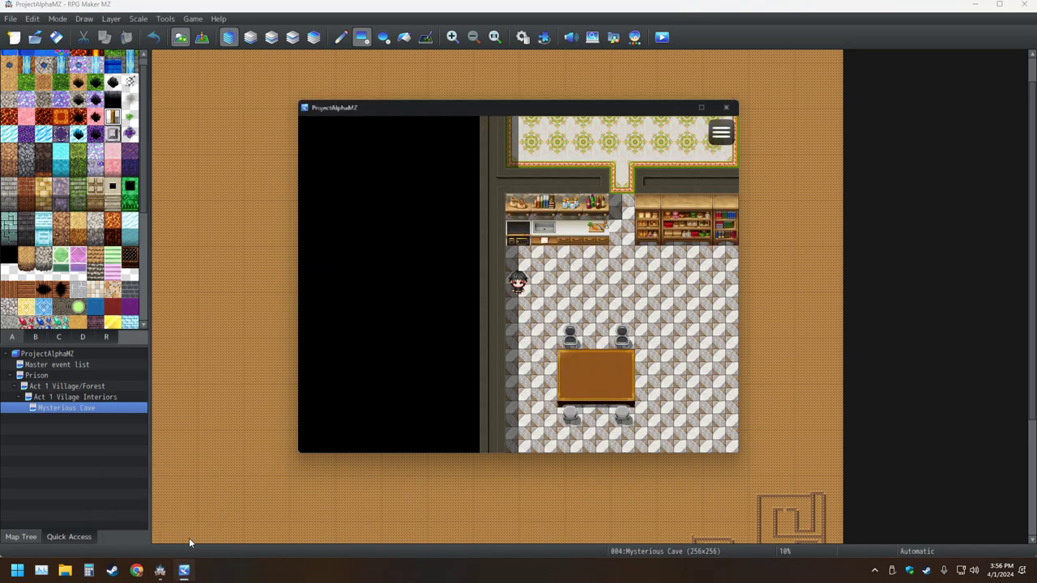
key("Escape")
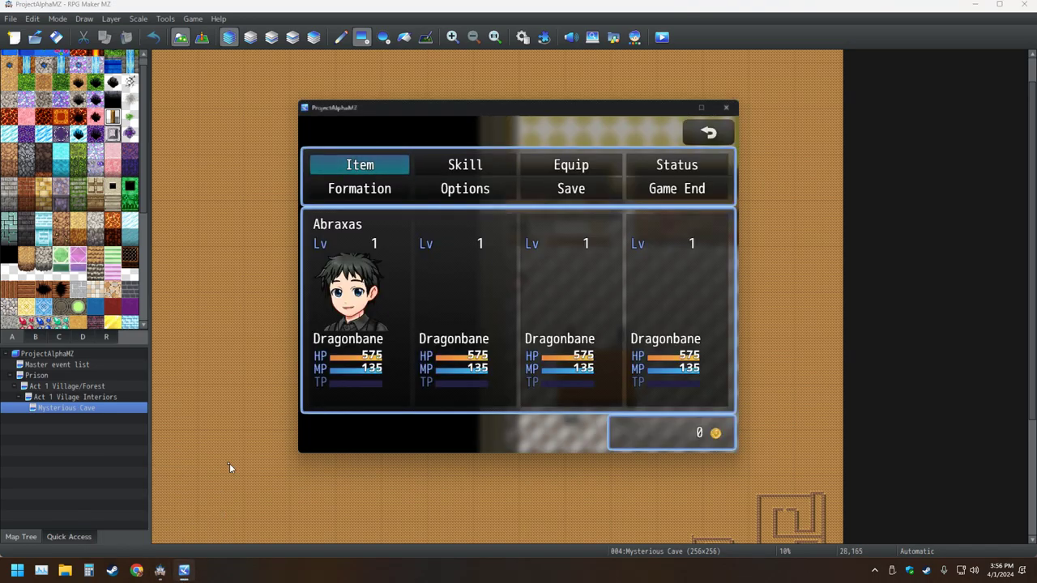
left_click(465, 193)
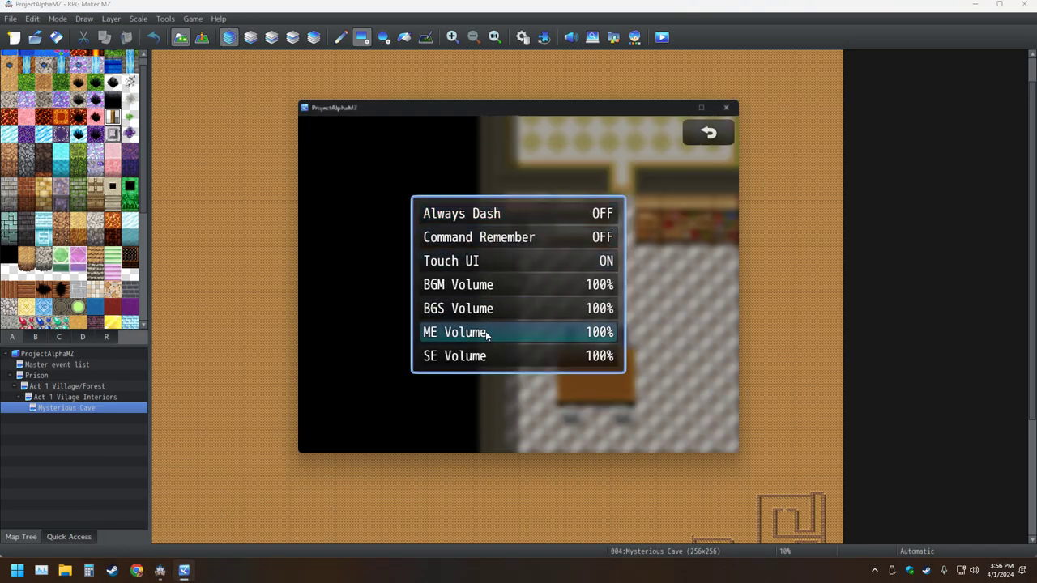
left_click(566, 215)
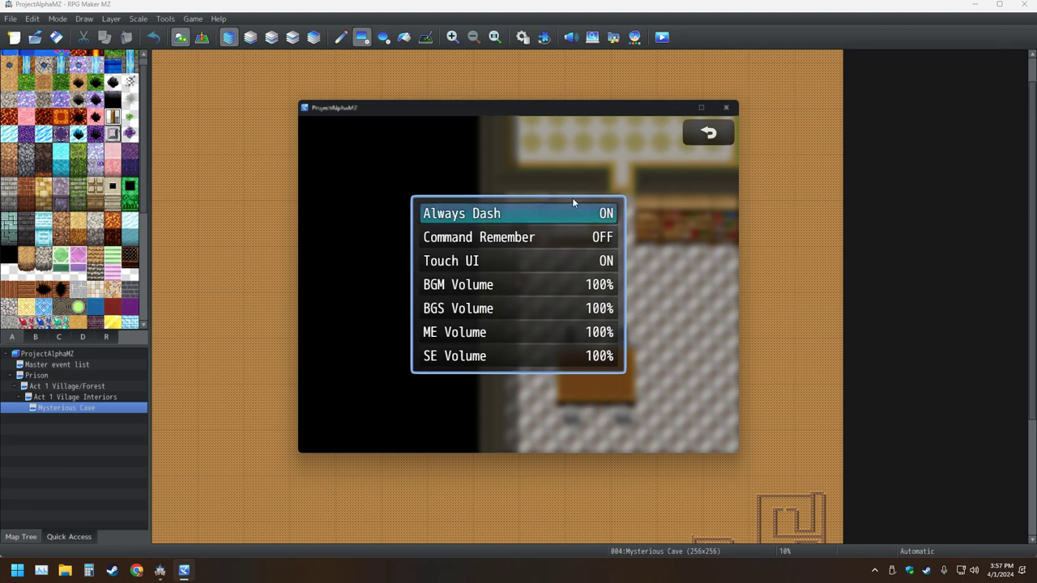
right_click(559, 386)
right_click(559, 387)
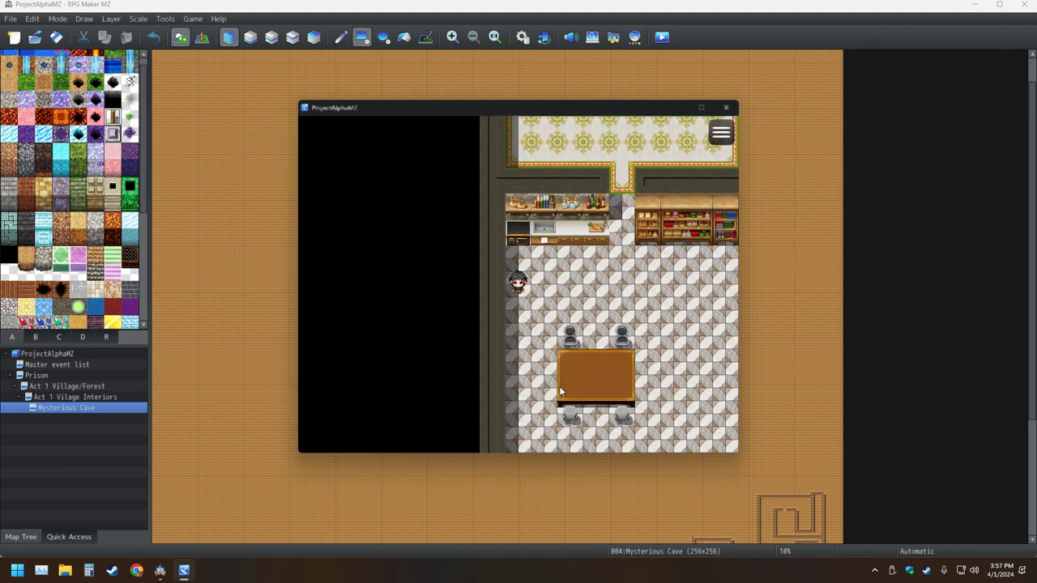
- Walk the character from the kitchen into the room with the organ to test dashing
key("Right")
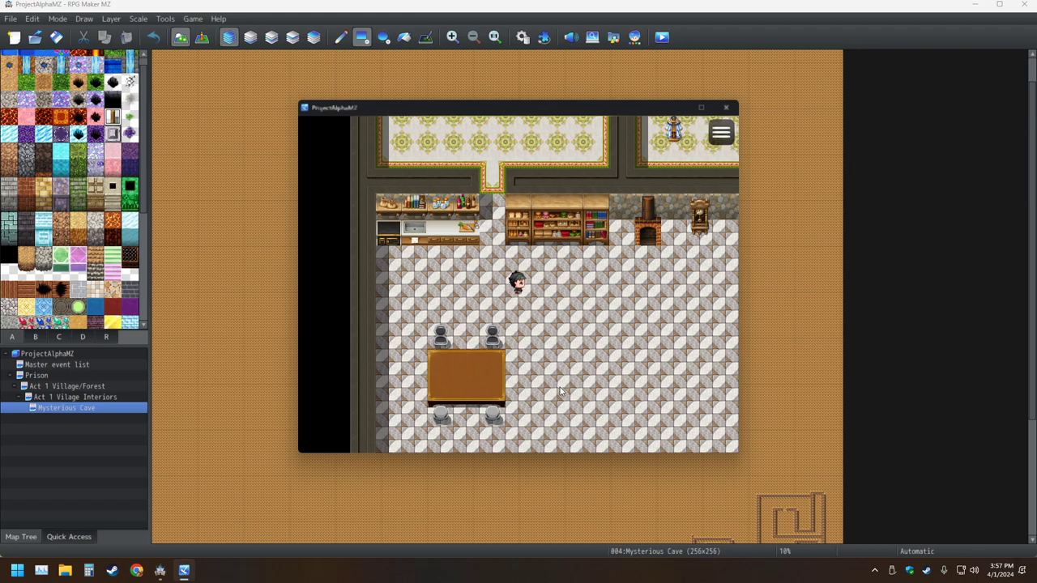
key("Right")
key("Down")
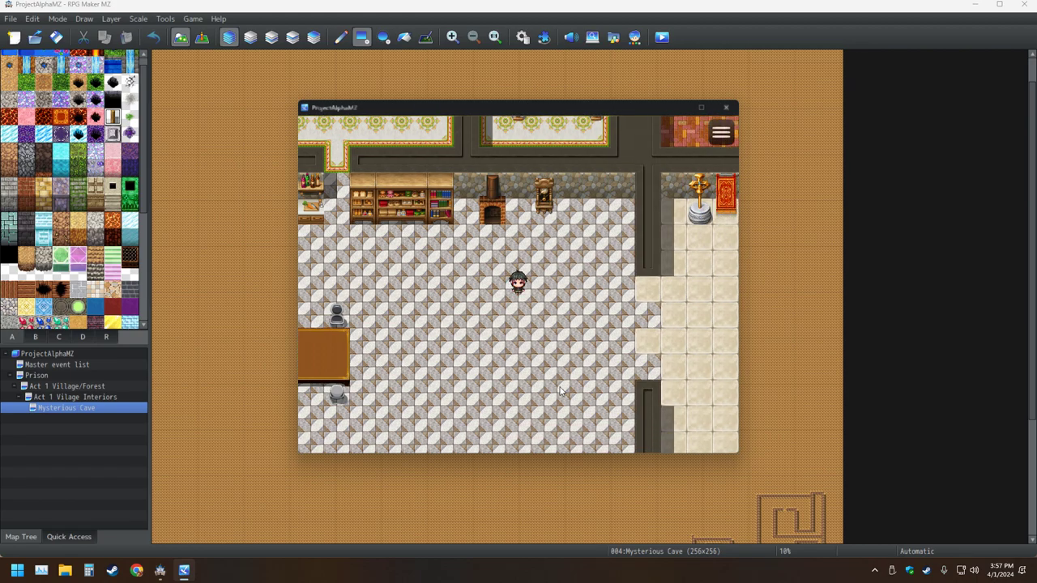
key("Right")
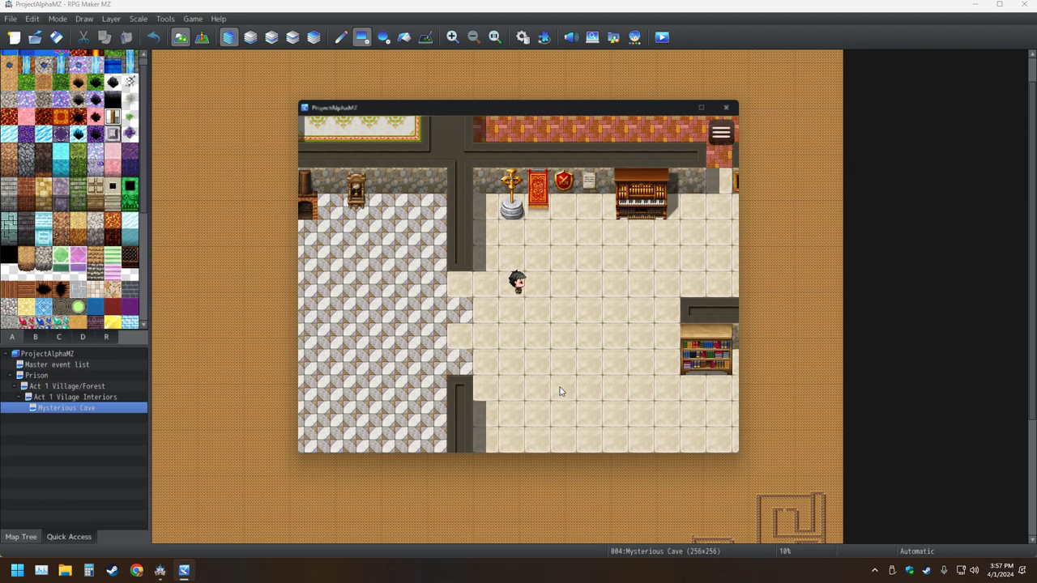
key("Right")
key("Up")
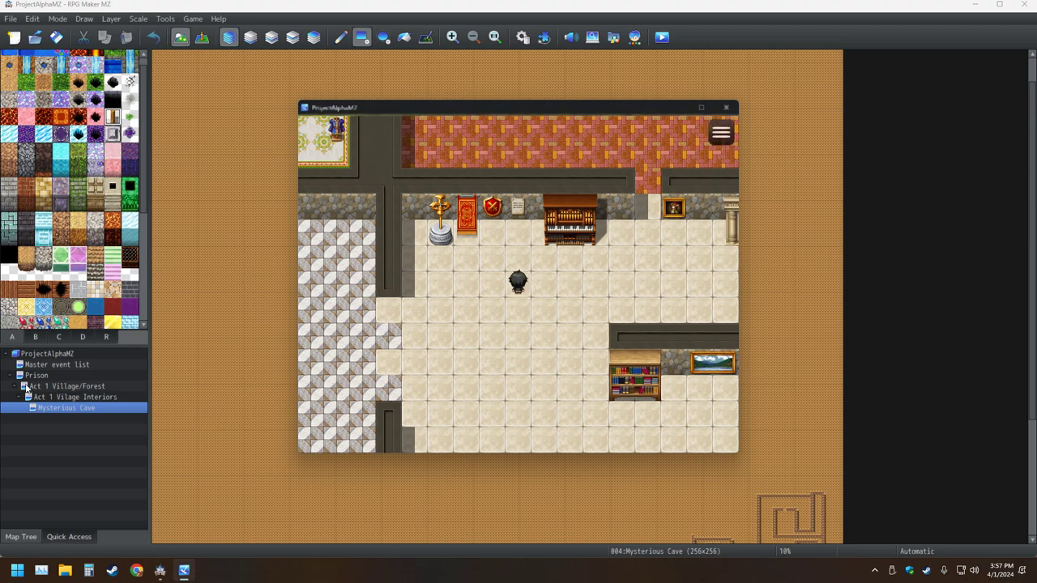
- Check the Disable Dashing setting in the Act 1 Vilage Interiors map's properties and accept the dialog
left_click(70, 397)
right_click(75, 400)
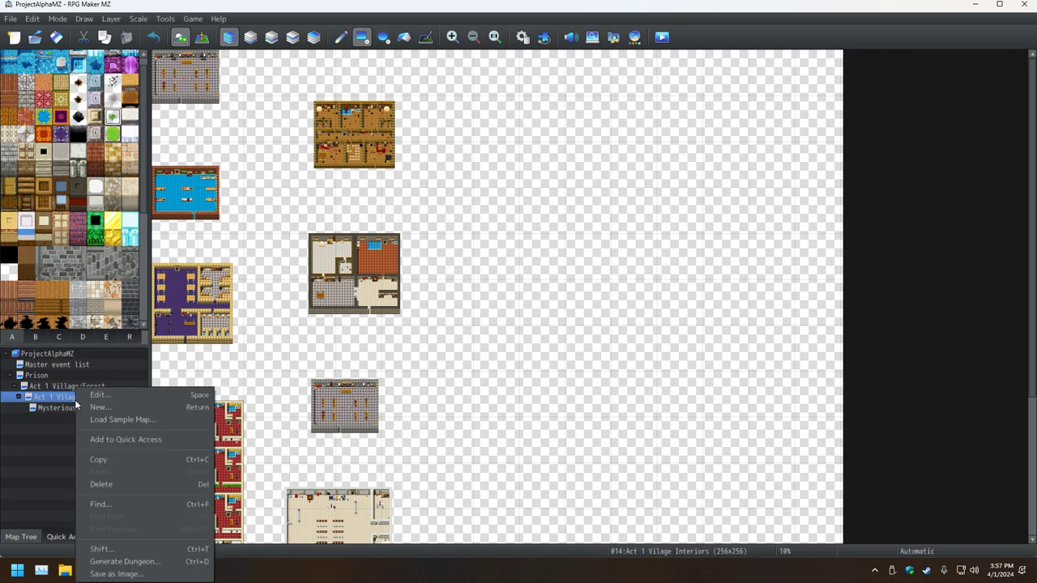
left_click(92, 405)
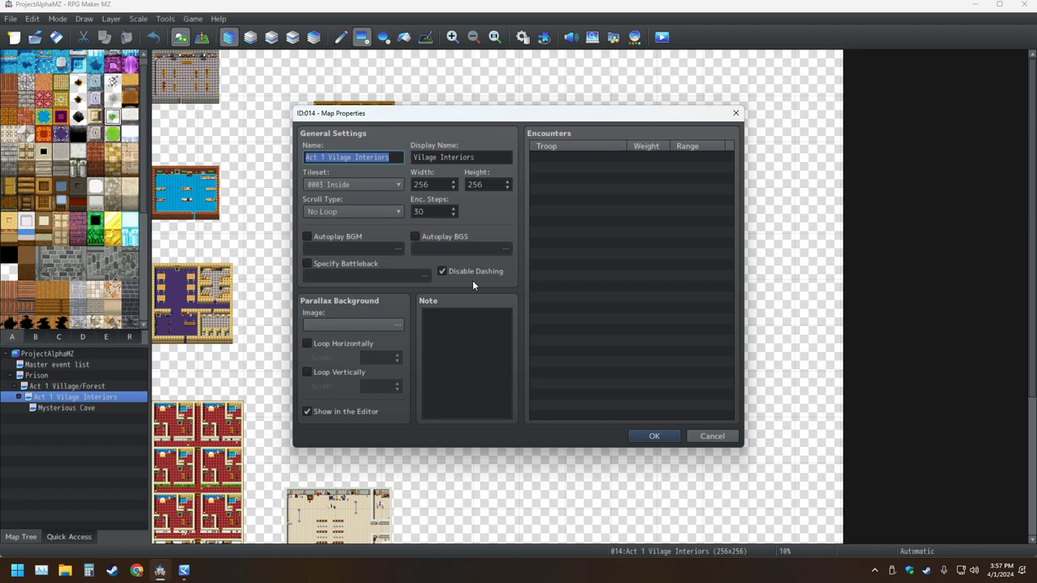
left_click(672, 435)
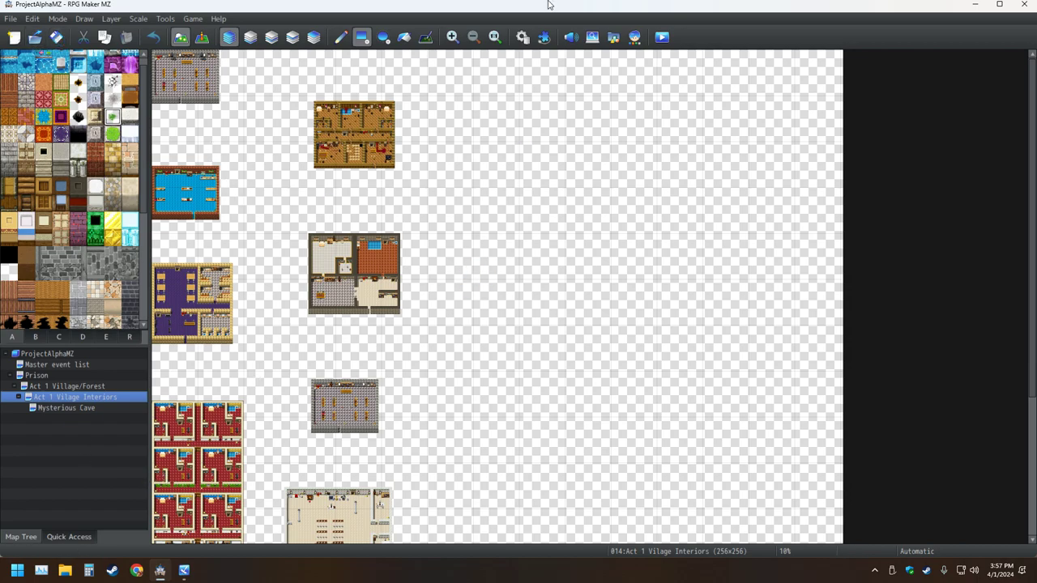
- Clear the text of the Always Dash message in the database terms and accept the database
left_click(522, 38)
left_click(683, 139)
left_click(686, 134)
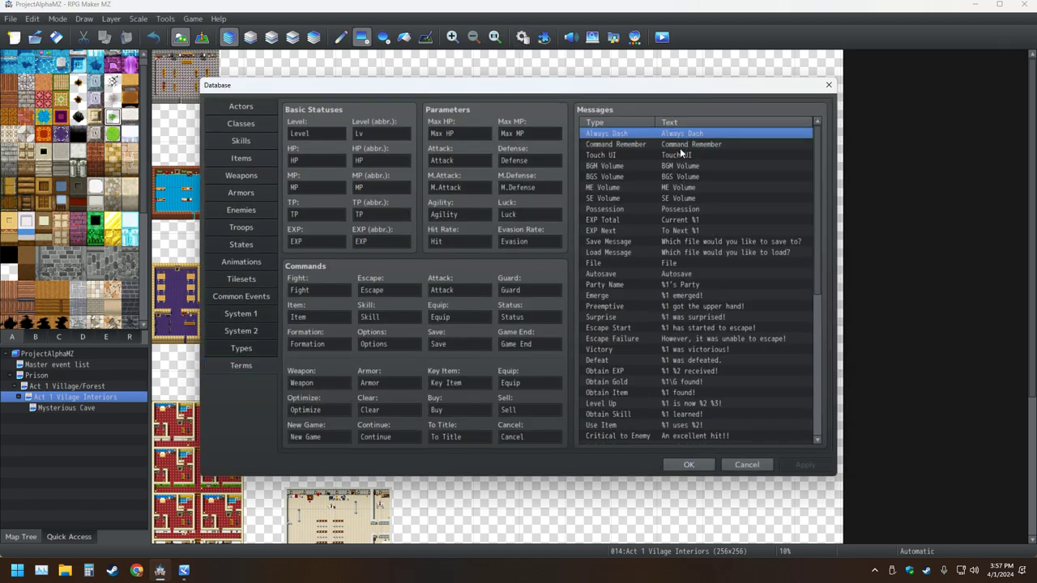
double_click(678, 136)
key("BackSpace")
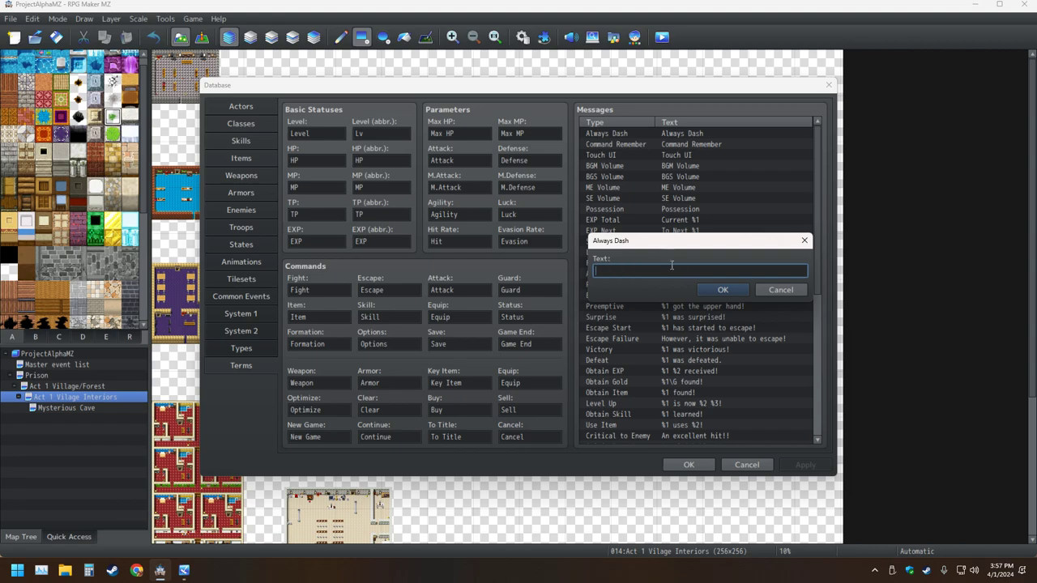
left_click(729, 291)
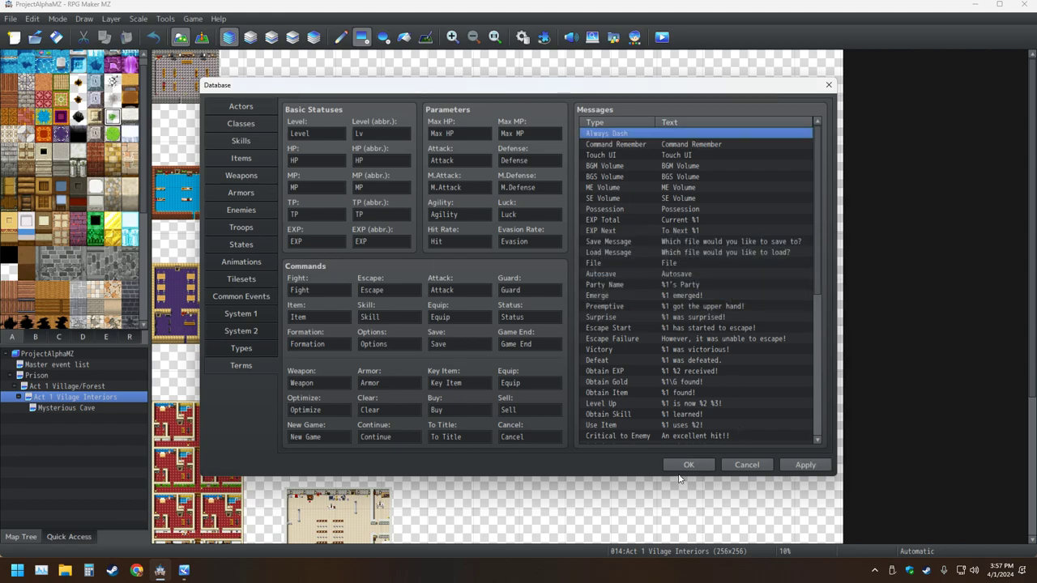
left_click(685, 466)
- Try to playtest the game with the changes saved, and close the game window
left_click(662, 37)
left_click(497, 305)
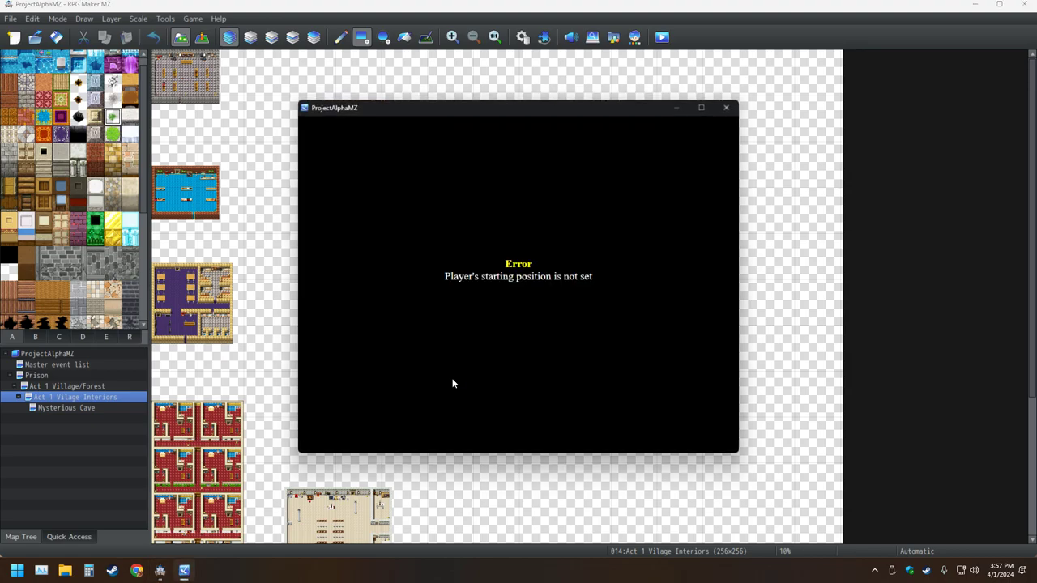
left_click(725, 107)
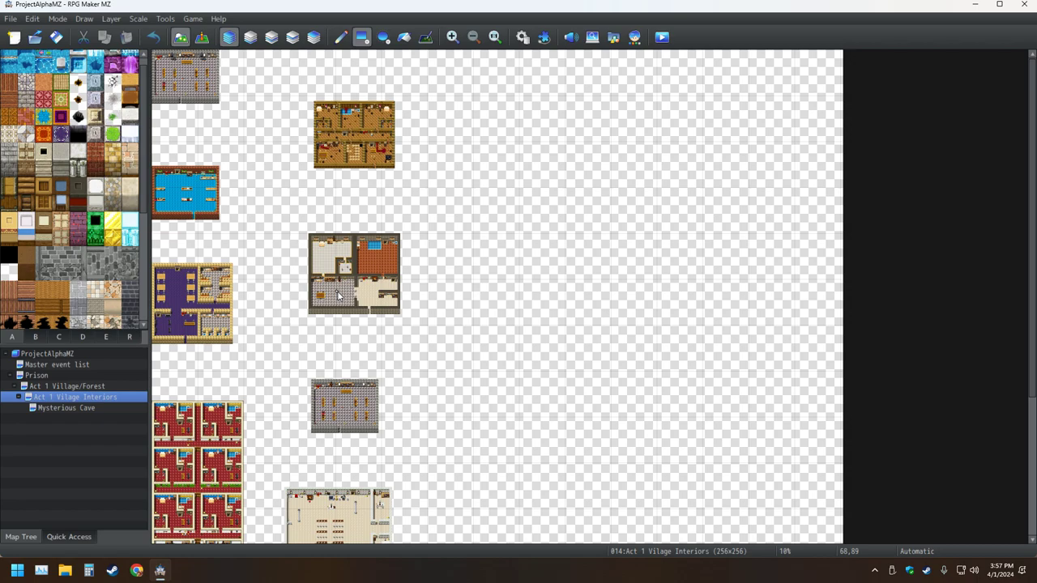
- Set the player's starting position on the gray tiled floor of the stone-walled house in Act 1 Vilage Interiors
left_click(202, 37)
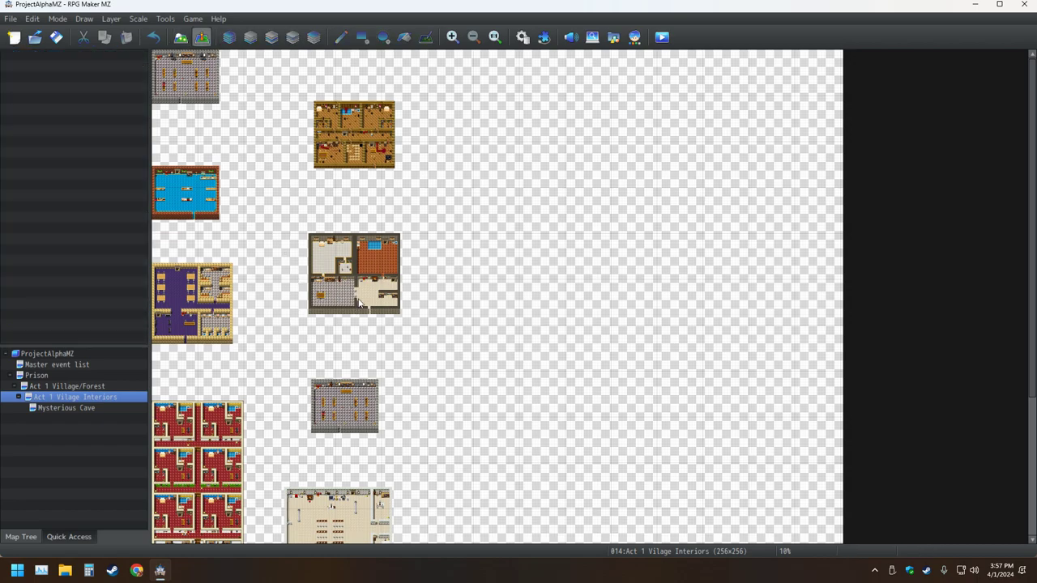
right_click(344, 302)
mouse_move(381, 458)
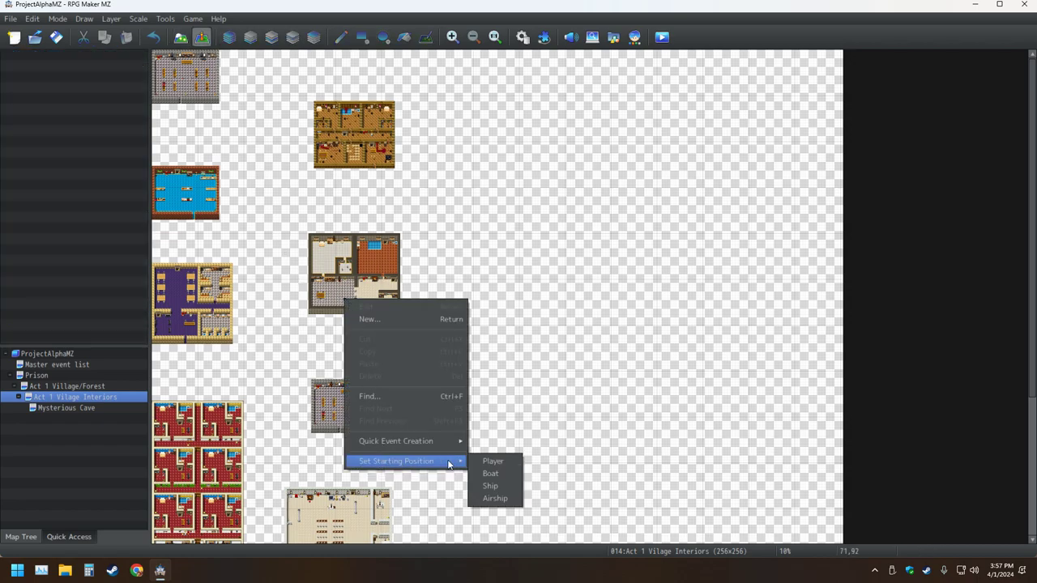
left_click(484, 466)
- Save the changes for a playtest and start a new game from the title screen
left_click(662, 36)
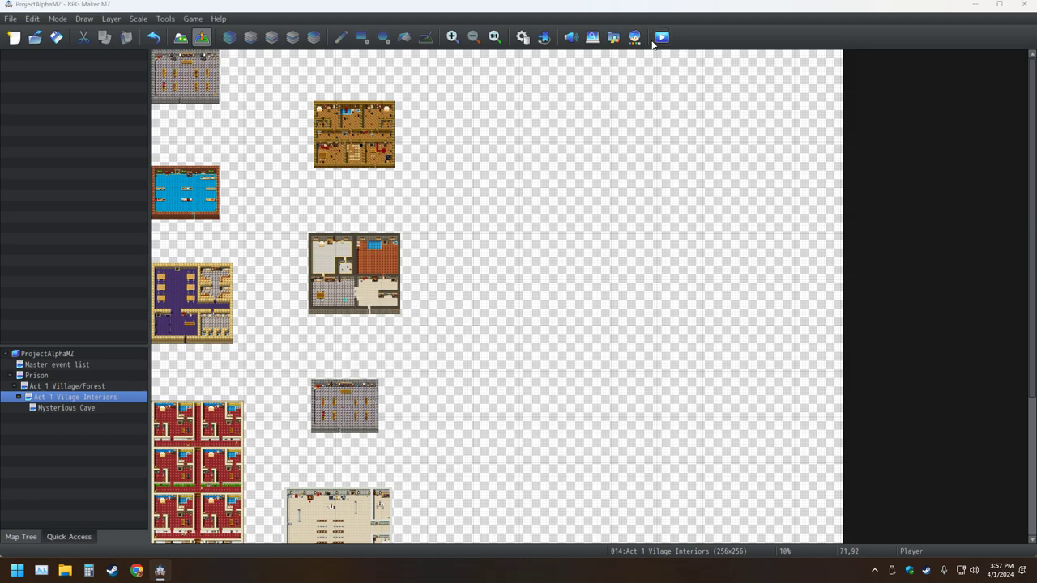
left_click(505, 302)
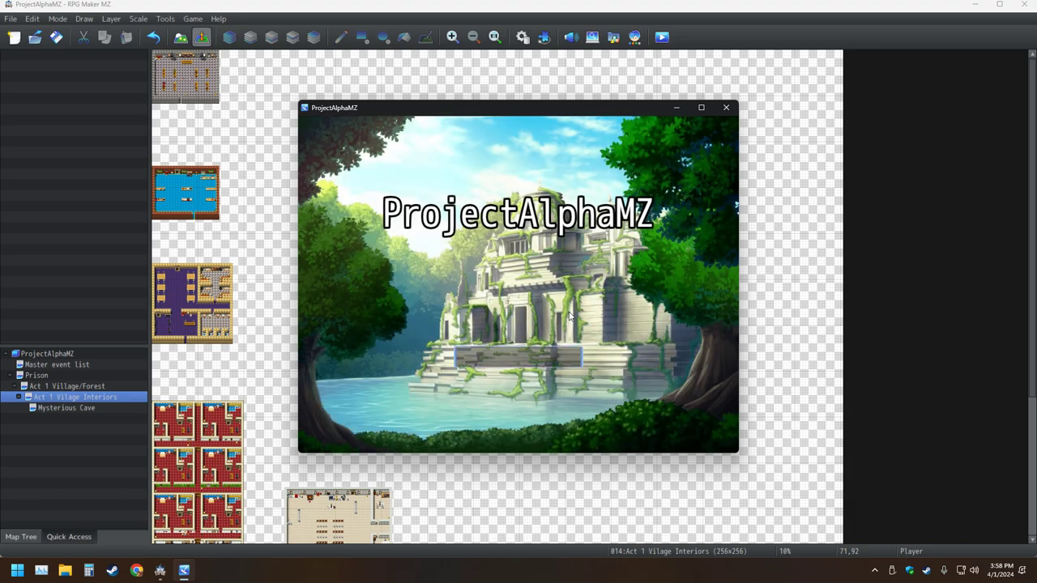
key("Return")
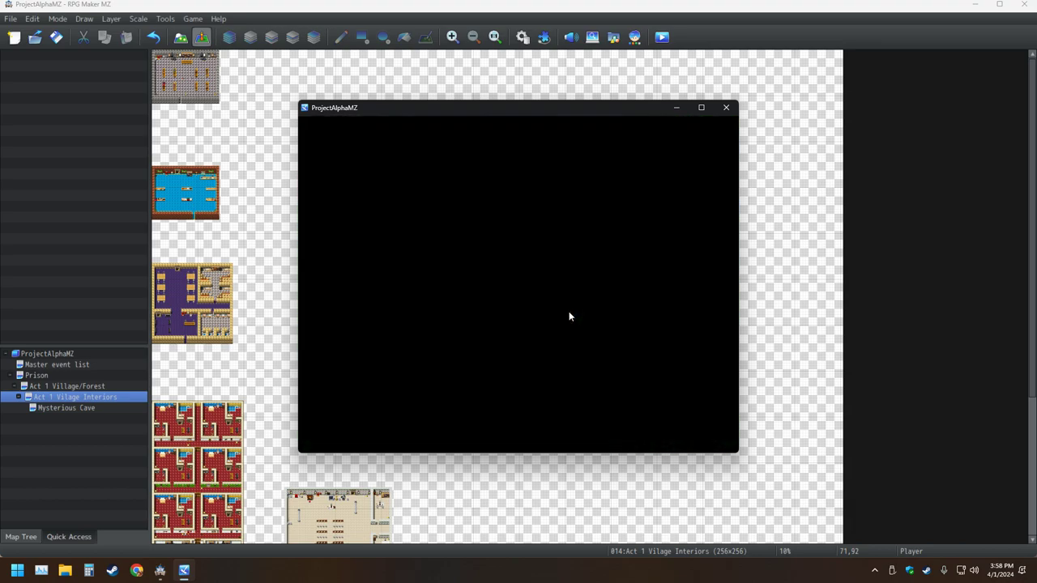
- Check how the Always Dash entry appears in the game's options and return to the map
key("Escape")
key("Down")
key("Right")
key("Escape")
key("Escape")
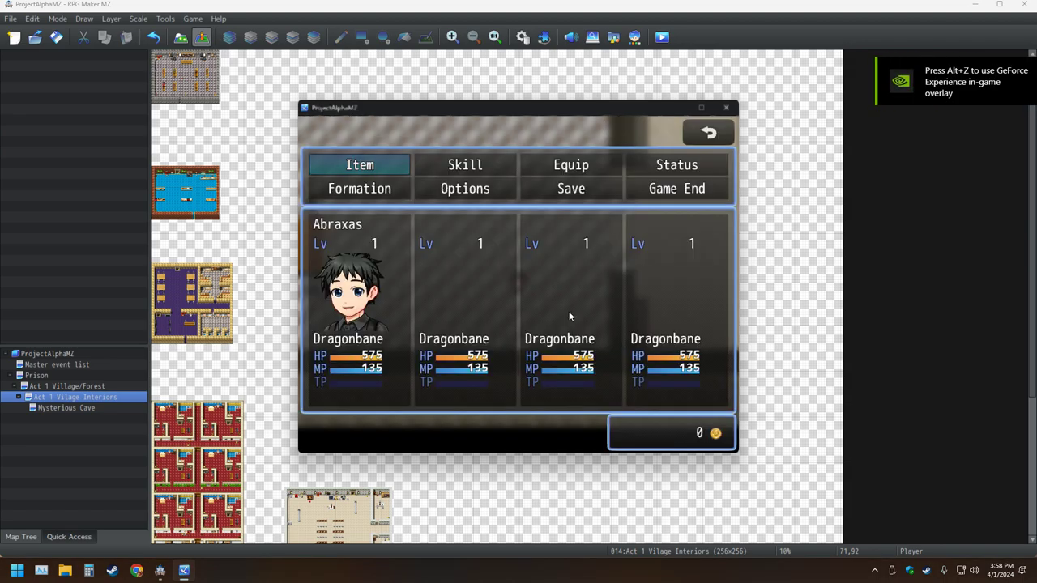
key("Right")
key("Down")
key("Return")
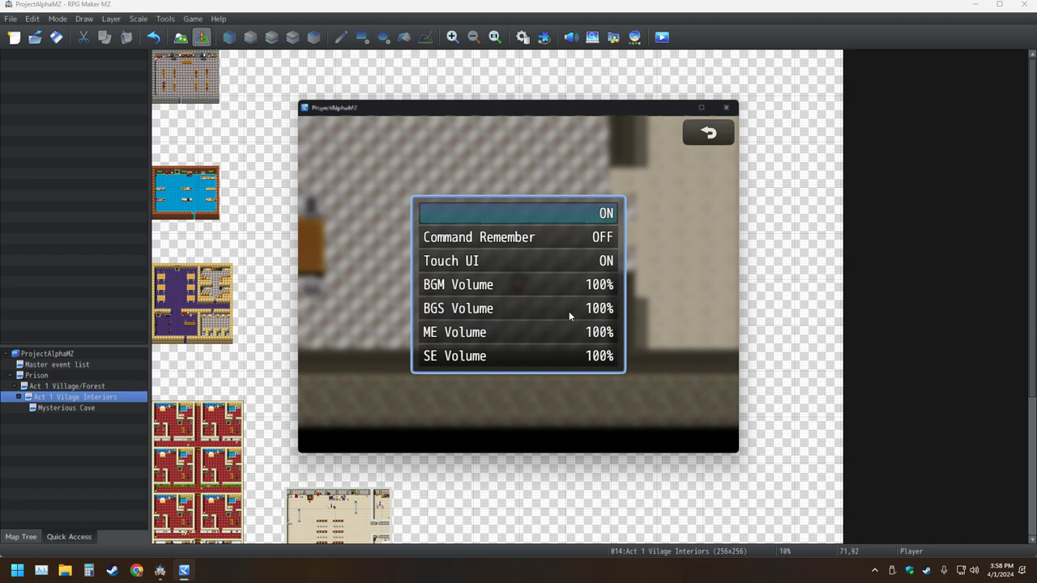
key("Escape")
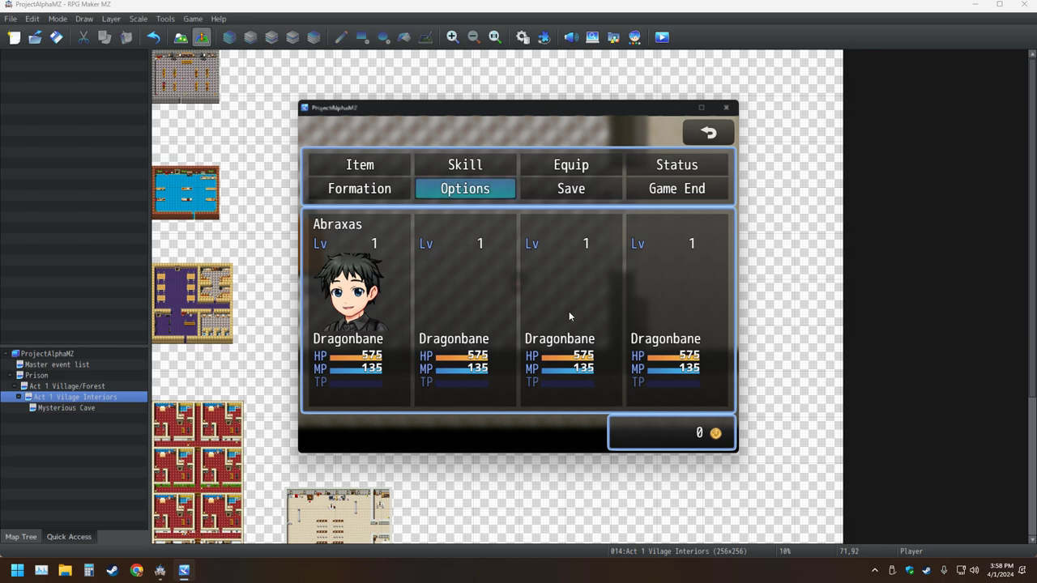
key("Escape")
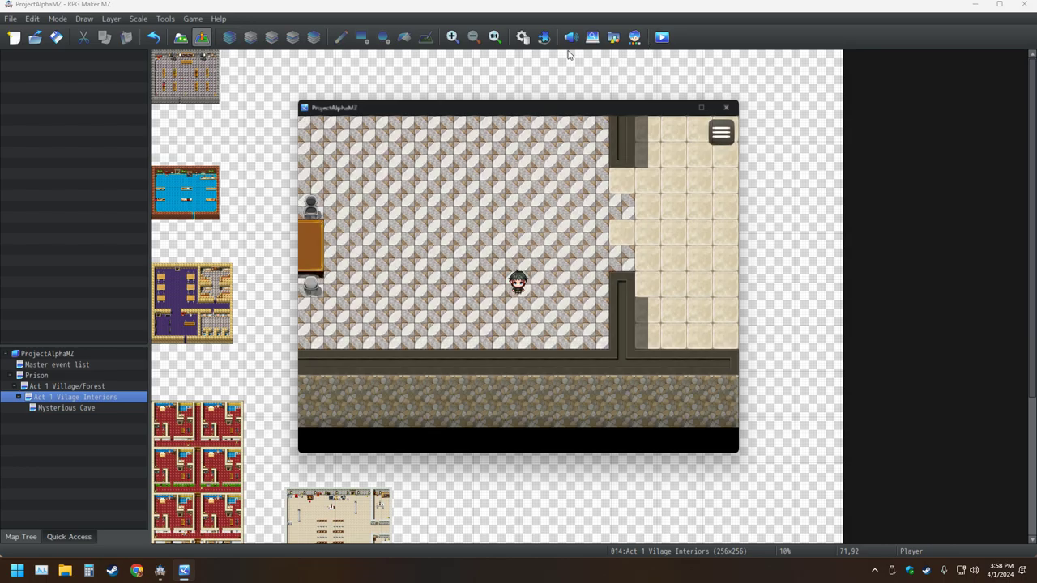
- Set the Always Dash message text to "Useless Feature" in the database terms and accept the database
left_click(523, 37)
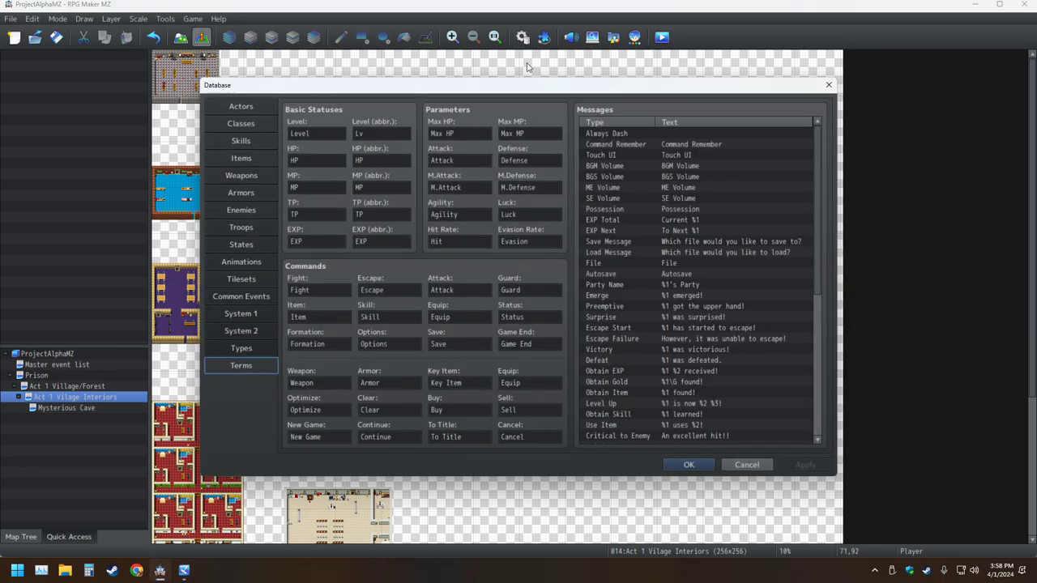
double_click(642, 134)
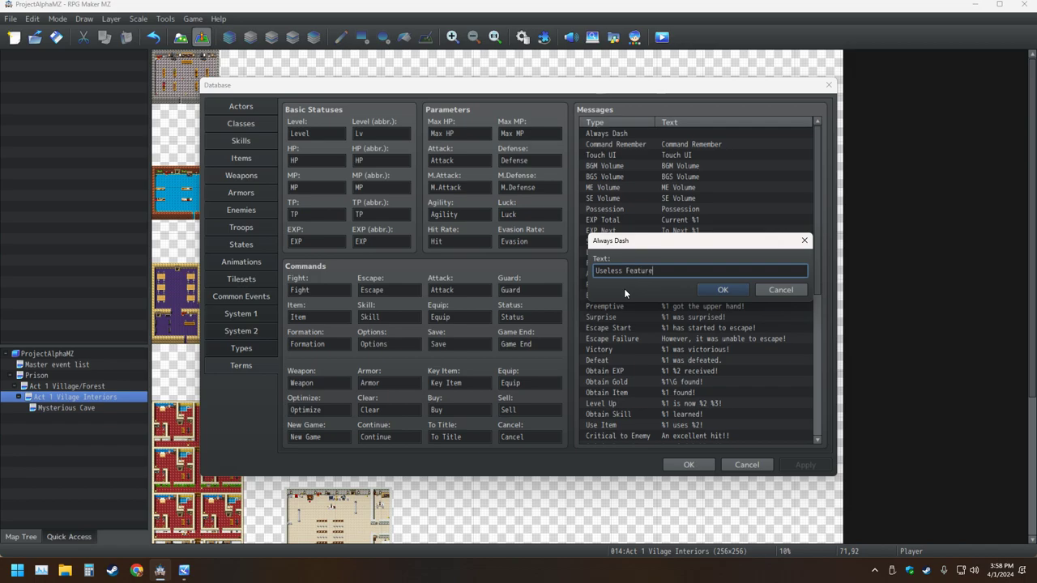
left_click(723, 290)
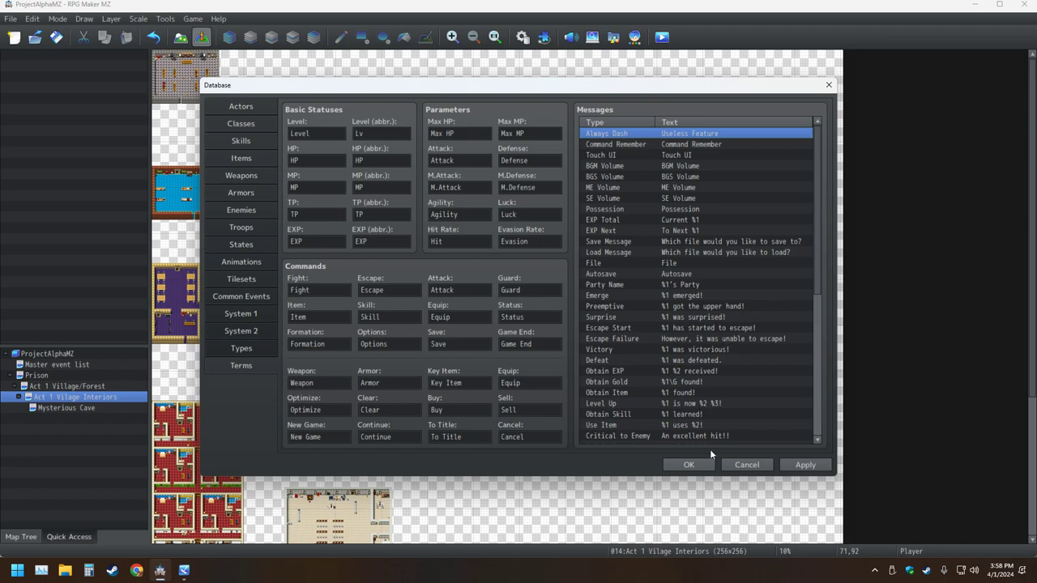
left_click(689, 465)
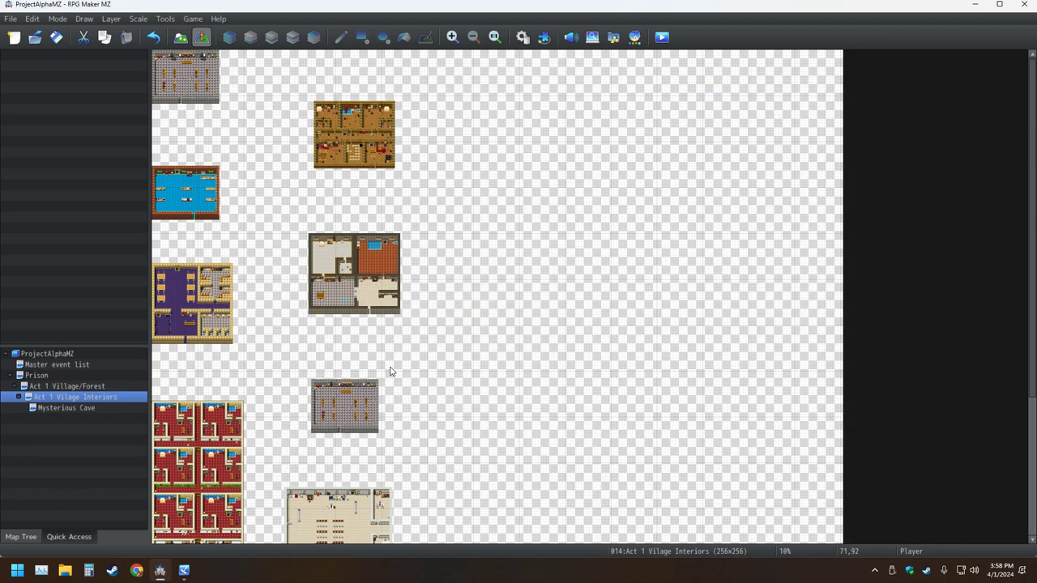
- Change the Always Dash message text to "Cheats" in the database terms, accept the database and save the project
left_click(35, 36)
left_click(579, 247)
left_click(524, 39)
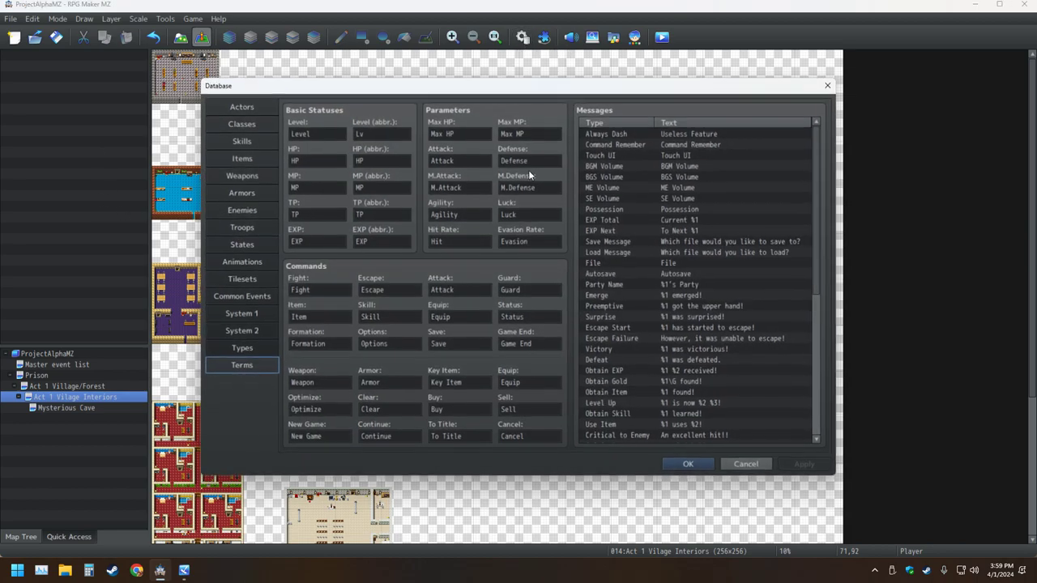
double_click(702, 133)
type("Cheats")
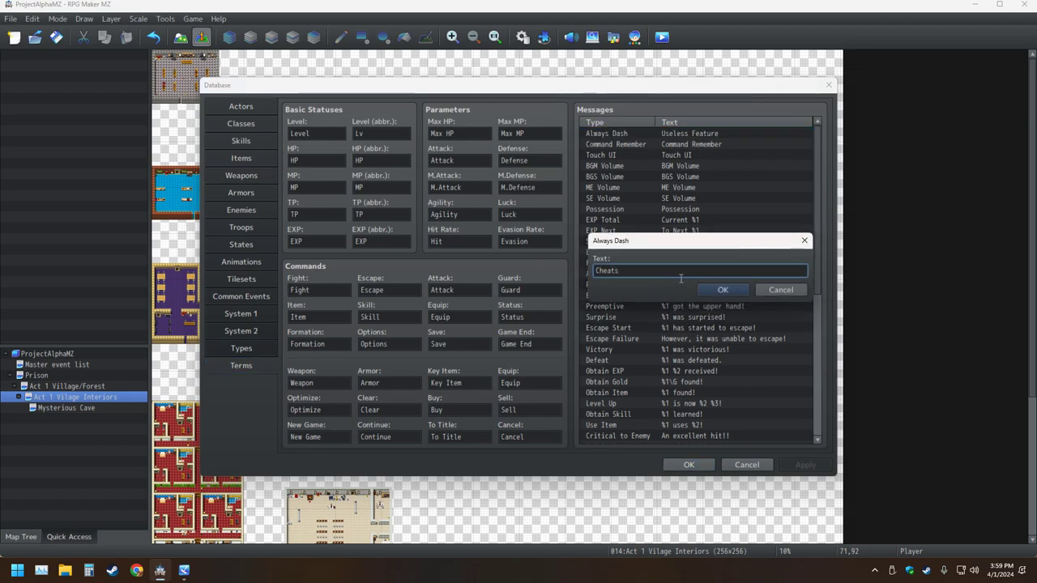
left_click(717, 290)
left_click(689, 464)
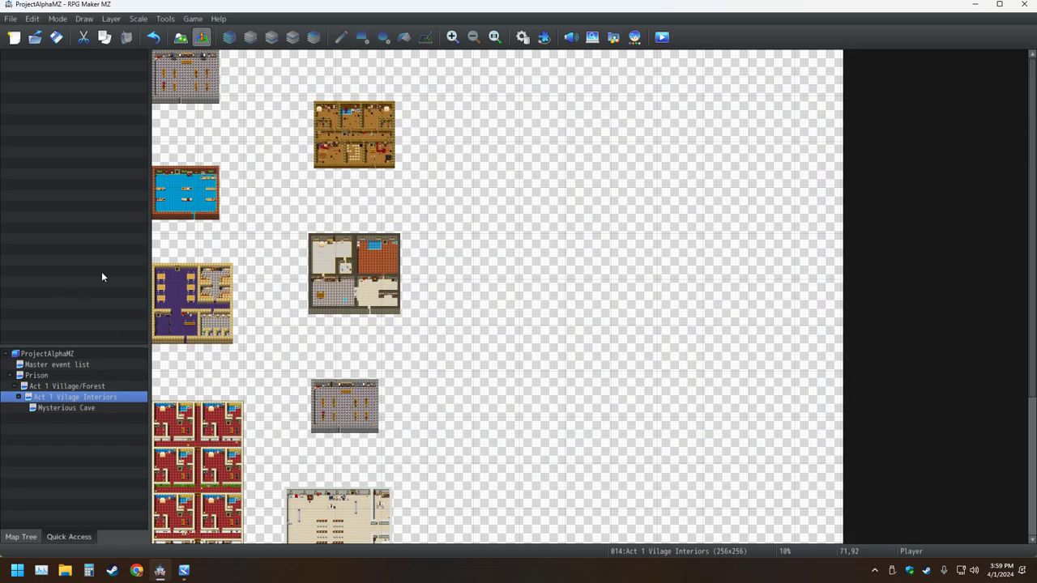
left_click(64, 41)
- Select the Mysterious Cave map and review the database's weapons, the Dragonbane class and the empty third class
left_click(89, 408)
left_click(523, 37)
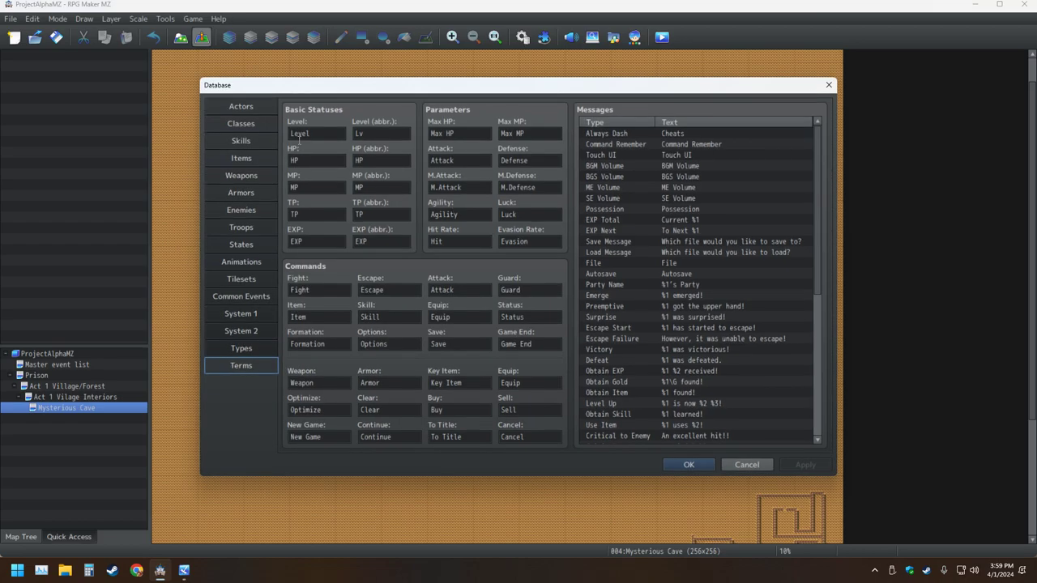
left_click(242, 176)
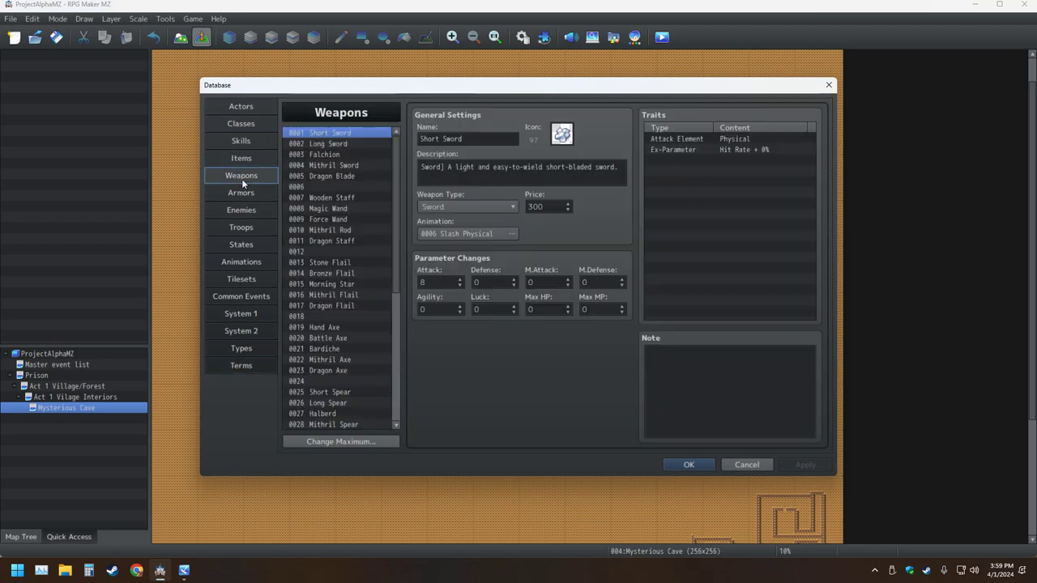
left_click(243, 126)
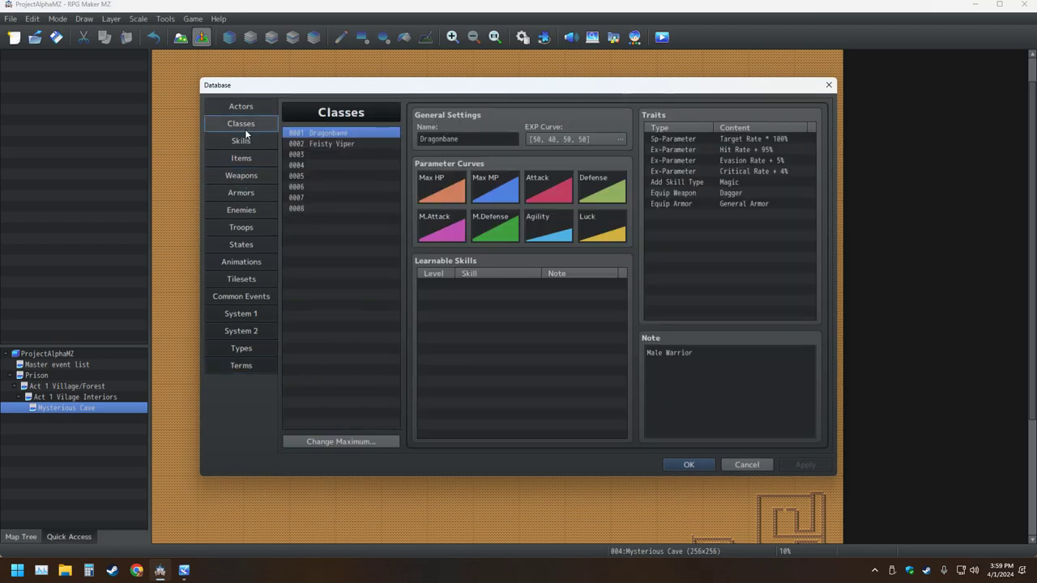
left_click(335, 154)
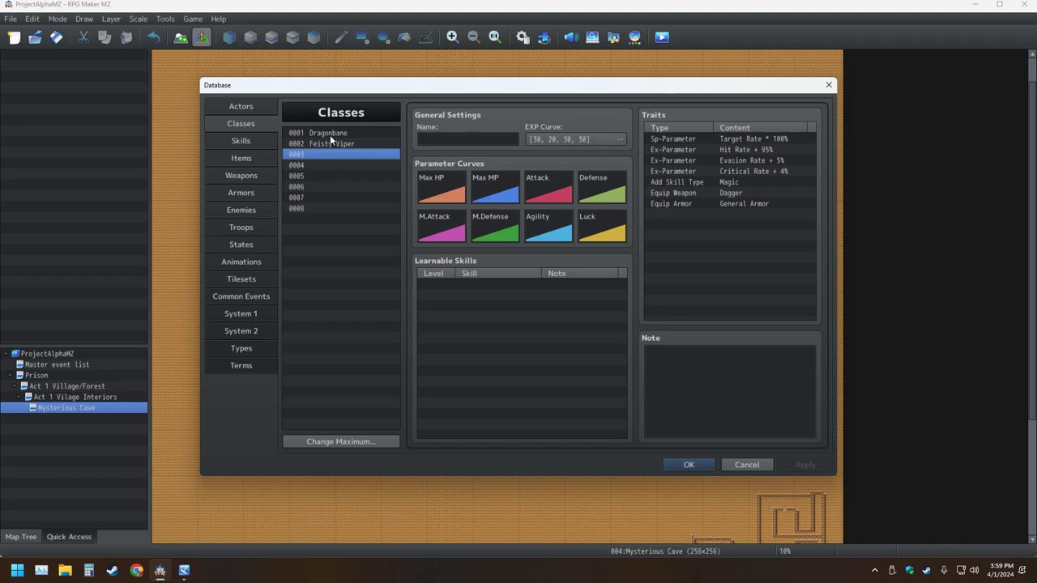
left_click(330, 135)
left_click(329, 155)
- Close the running playtest game window
left_click(183, 571)
right_click(182, 570)
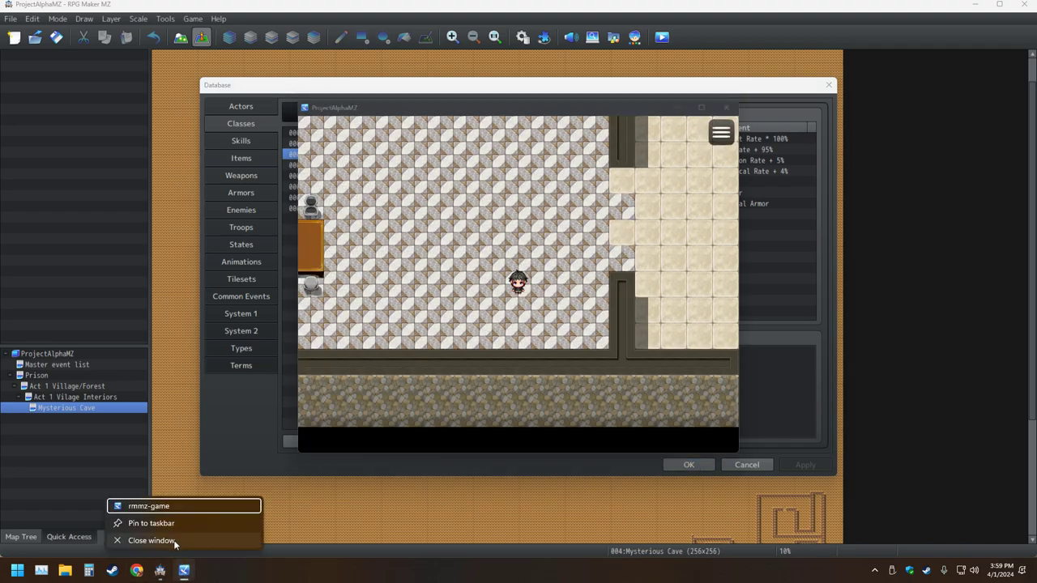
left_click(168, 540)
- Switch to Chrome, close the Facebook tab and open the bookmarked God & Goddess names generator
left_click(142, 572)
left_click(156, 12)
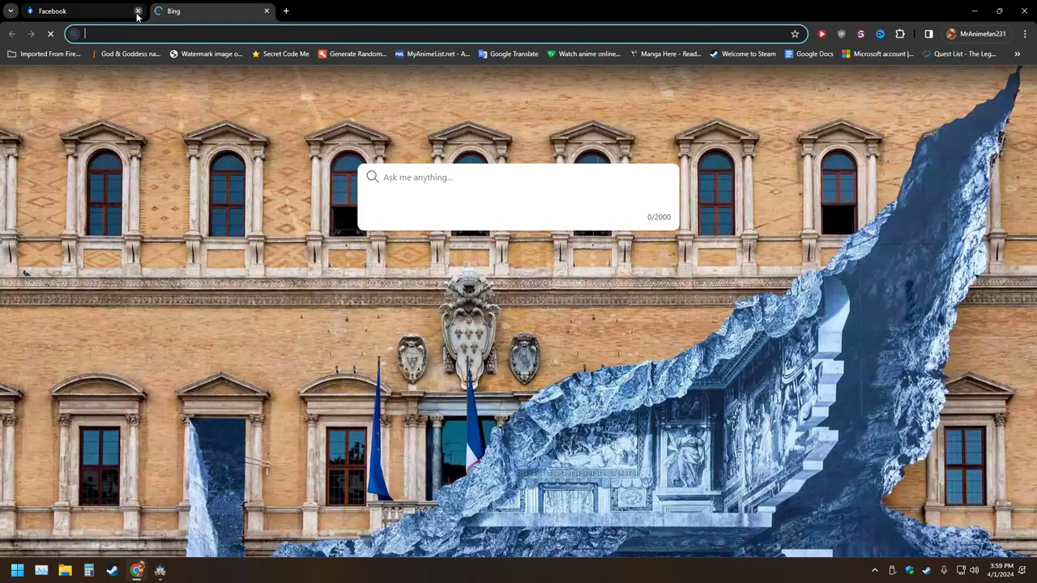
left_click(138, 12)
left_click(113, 53)
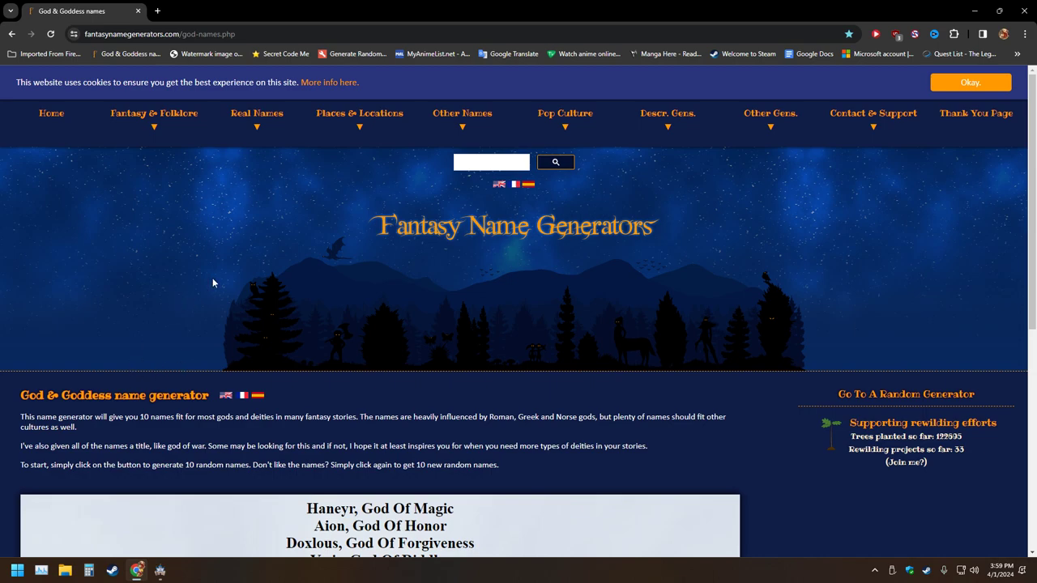
- Browse the Fantasy & Folklore list of name generators for one suited to a character class
left_click(146, 115)
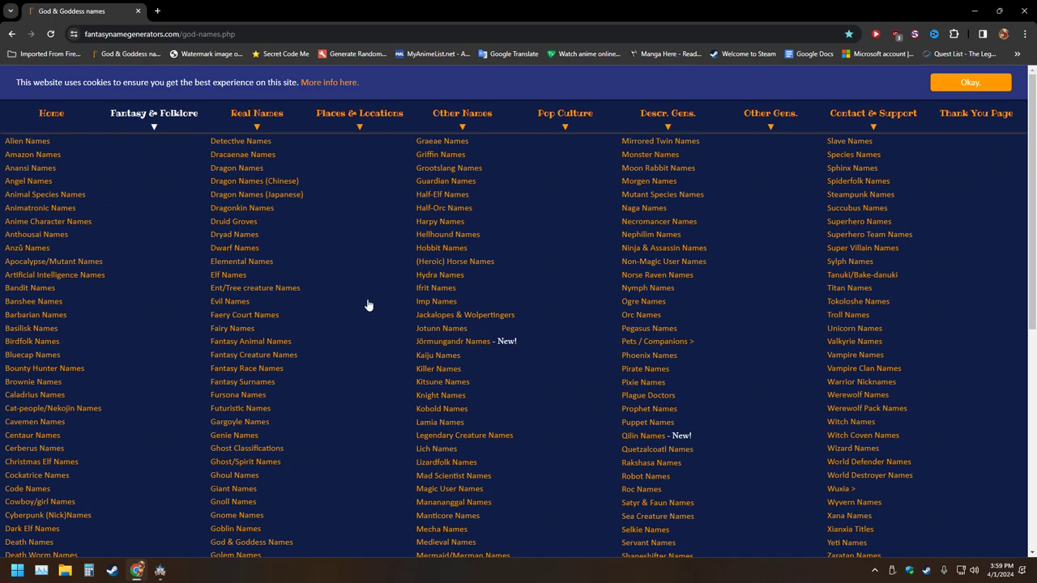
scroll(790, 317, "down", 2)
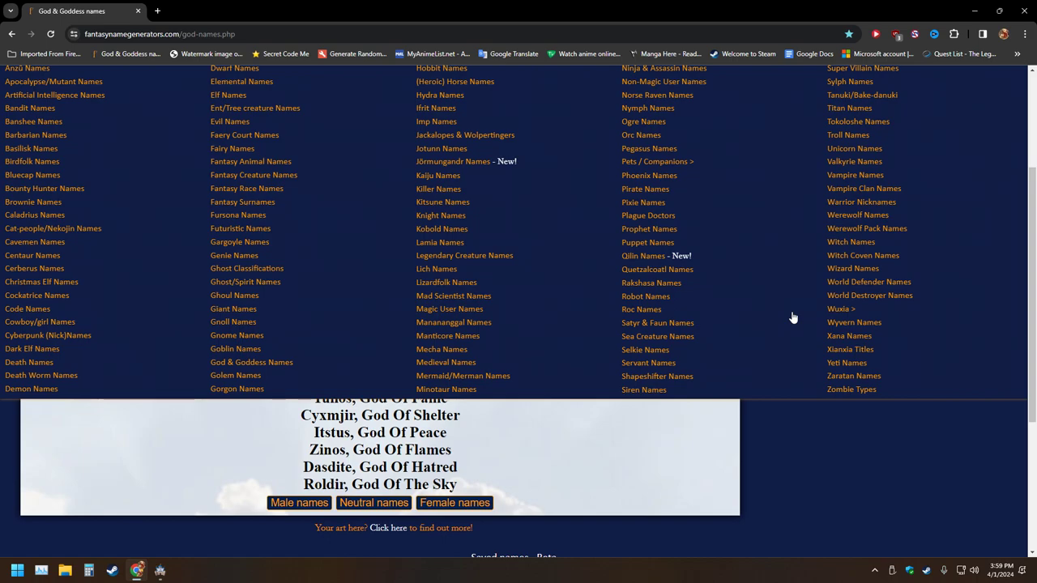
scroll(792, 317, "up", 2)
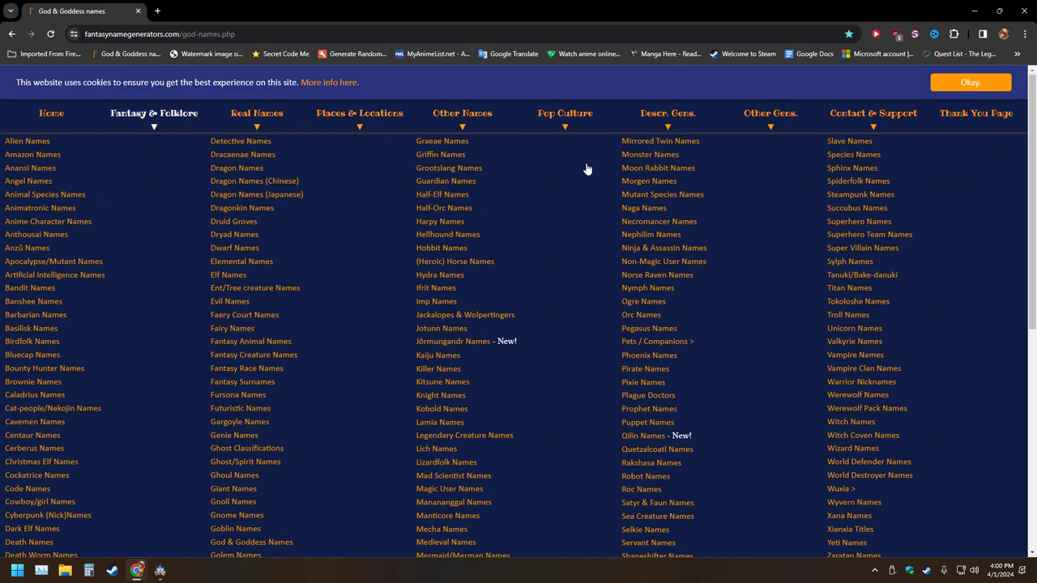
scroll(566, 208, "down", 1)
scroll(565, 208, "down", 1)
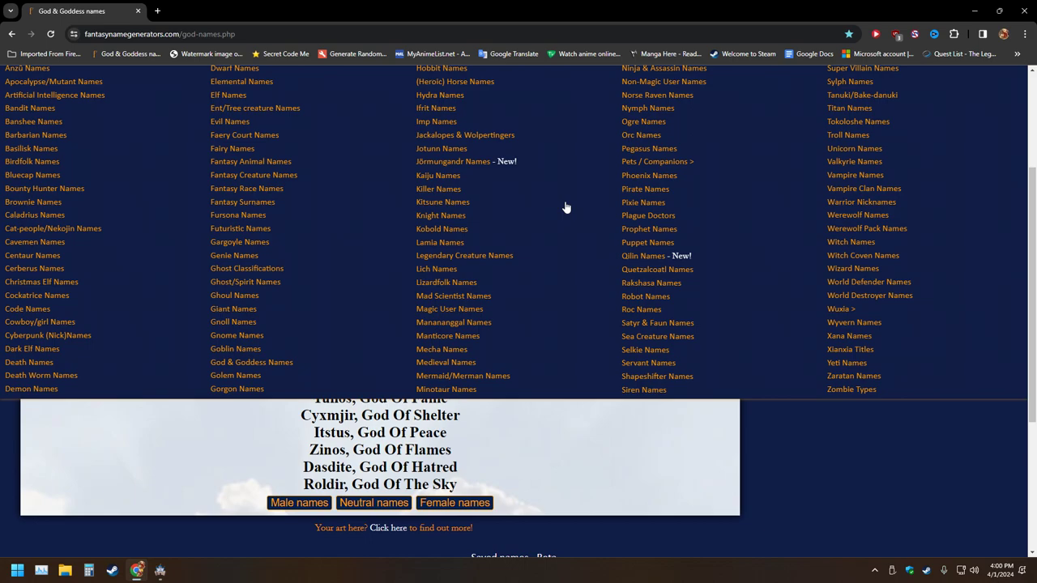
scroll(565, 207, "up", 2)
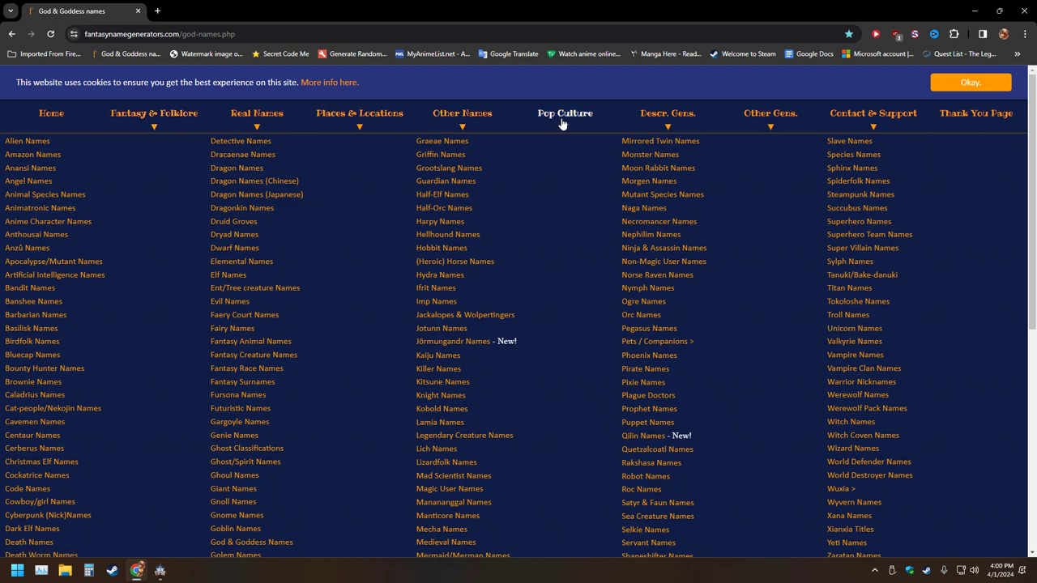
- Look through the Other Names generators and the Real Names categories for suitable name sources
left_click(460, 114)
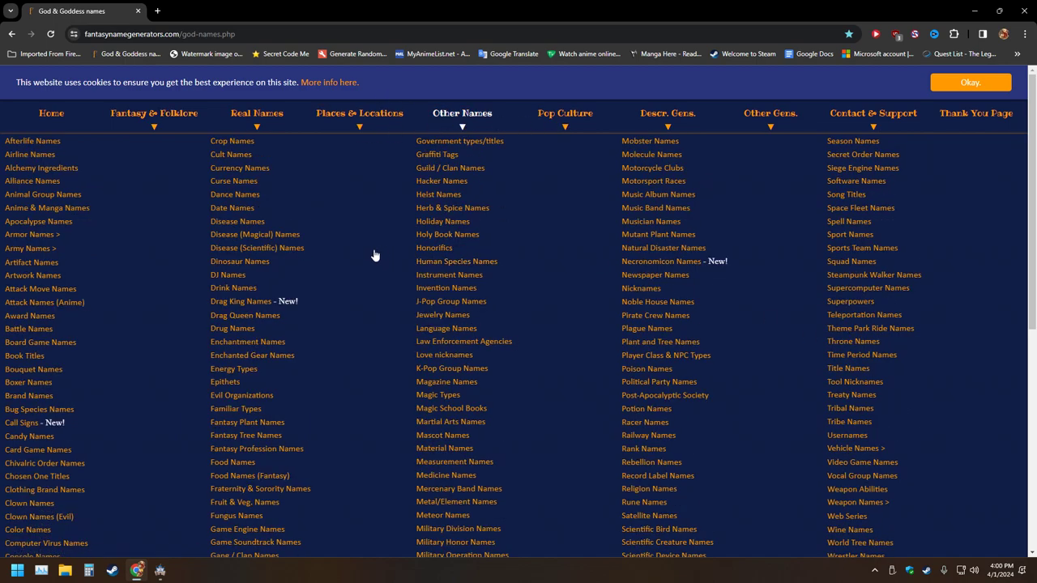
scroll(375, 255, "down", 2)
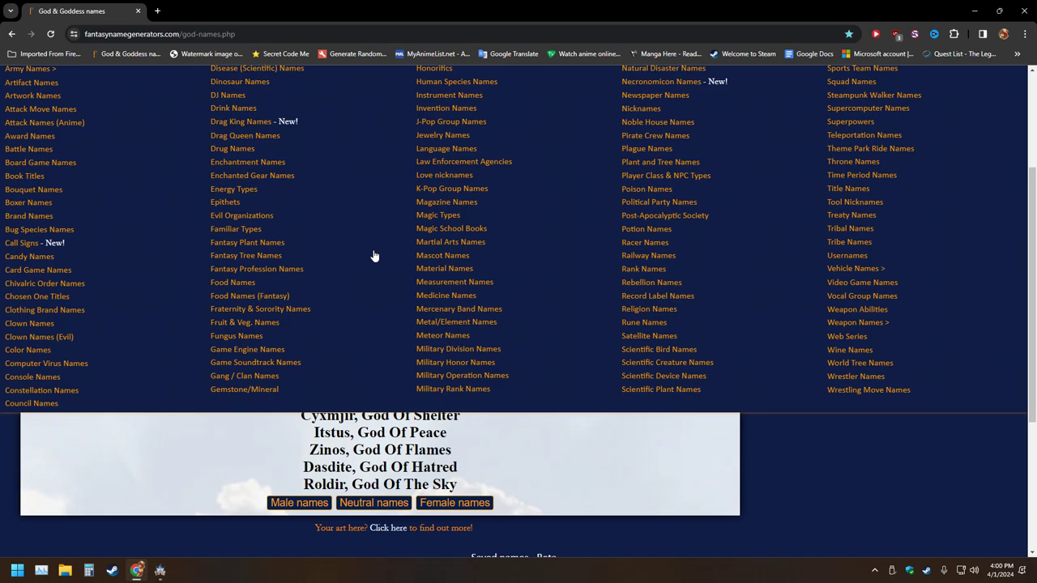
scroll(375, 256, "up", 2)
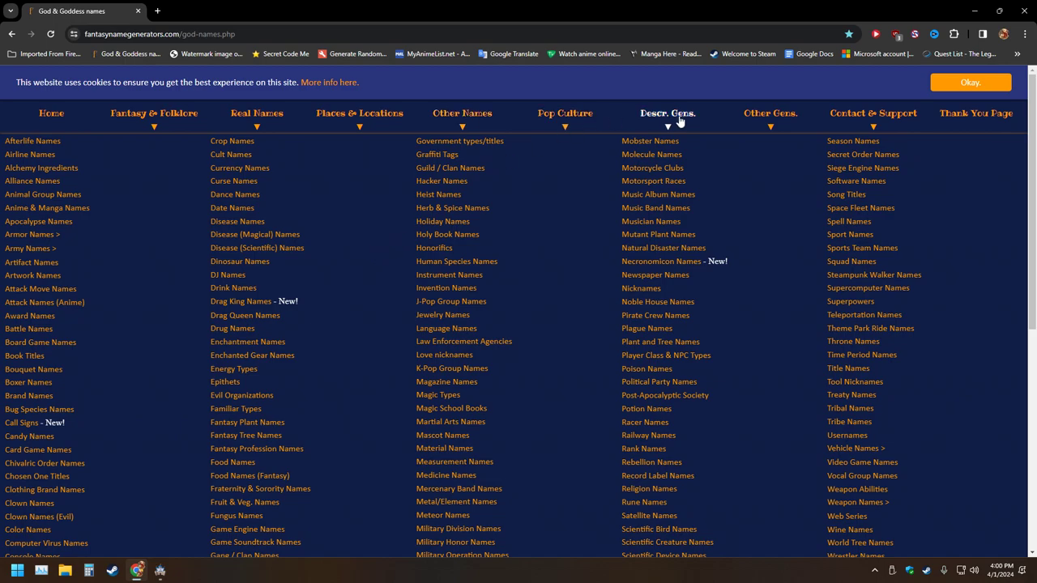
left_click(254, 114)
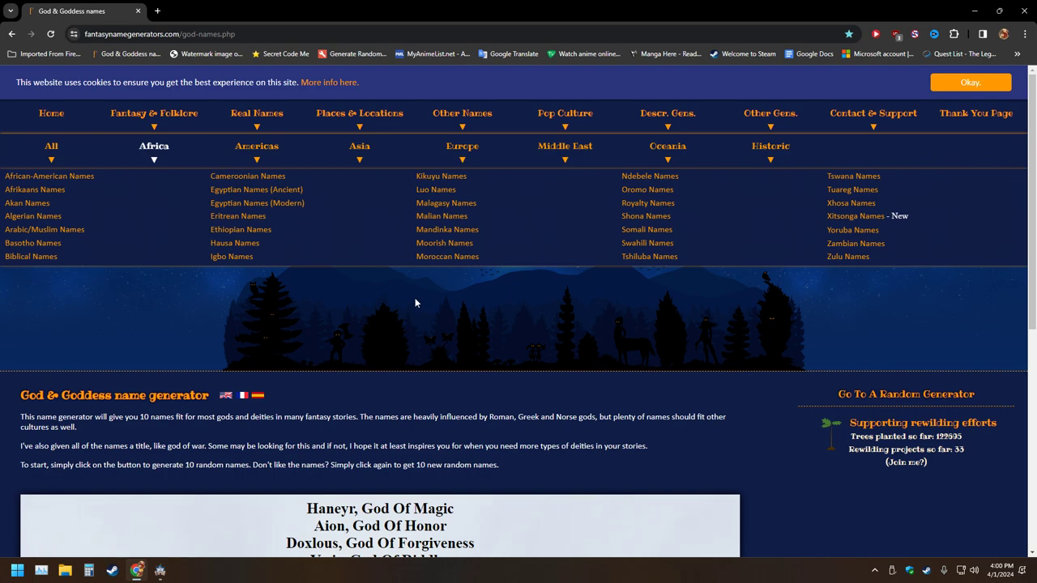
- Go back to the Fantasy & Folklore generators and examine the whole list for thief-like name types
left_click(154, 122)
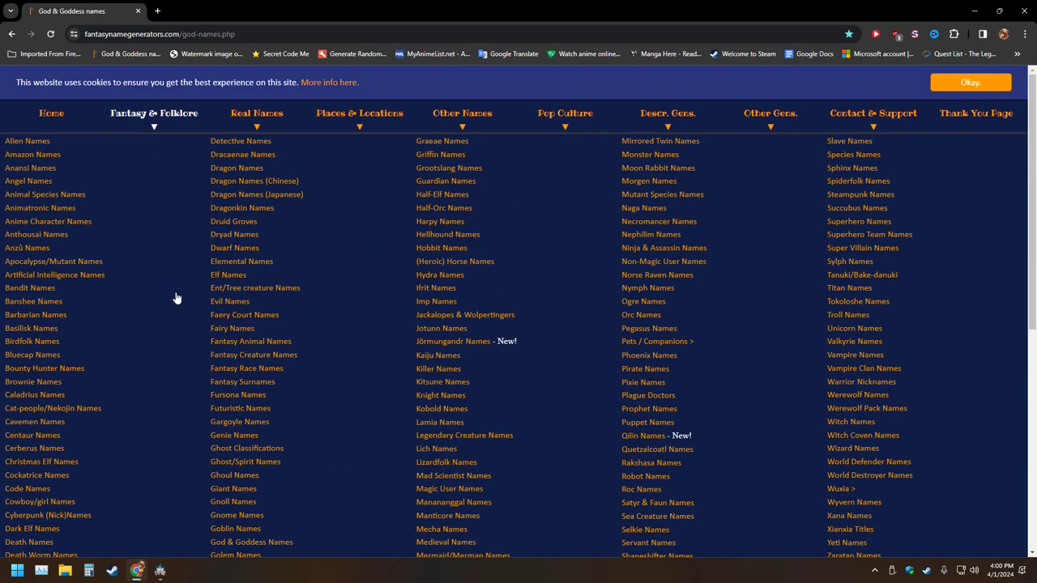
scroll(180, 293, "down", 3)
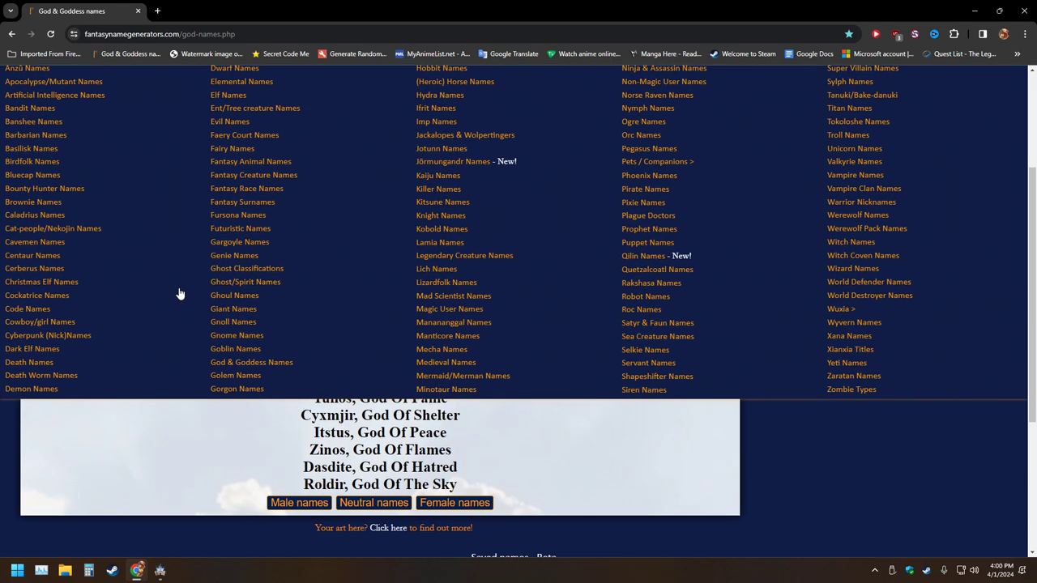
scroll(180, 293, "up", 3)
scroll(180, 293, "down", 3)
scroll(179, 293, "up", 3)
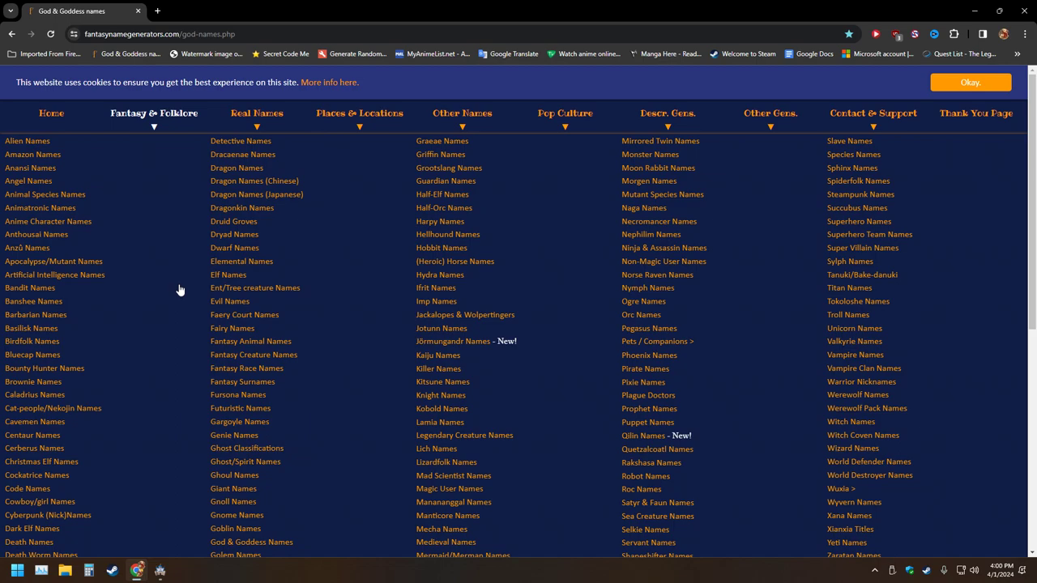
scroll(180, 290, "down", 3)
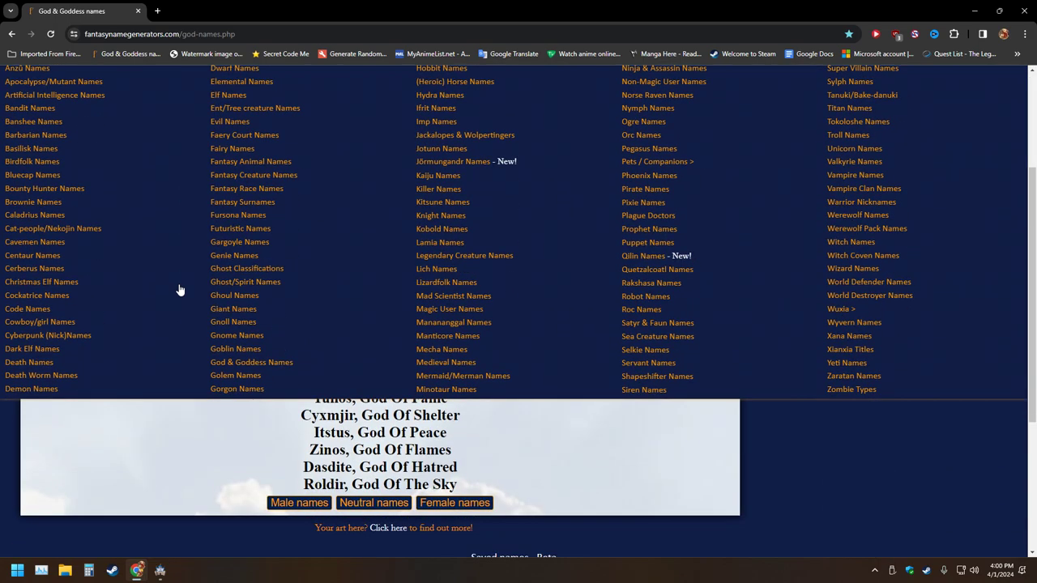
scroll(180, 289, "up", 3)
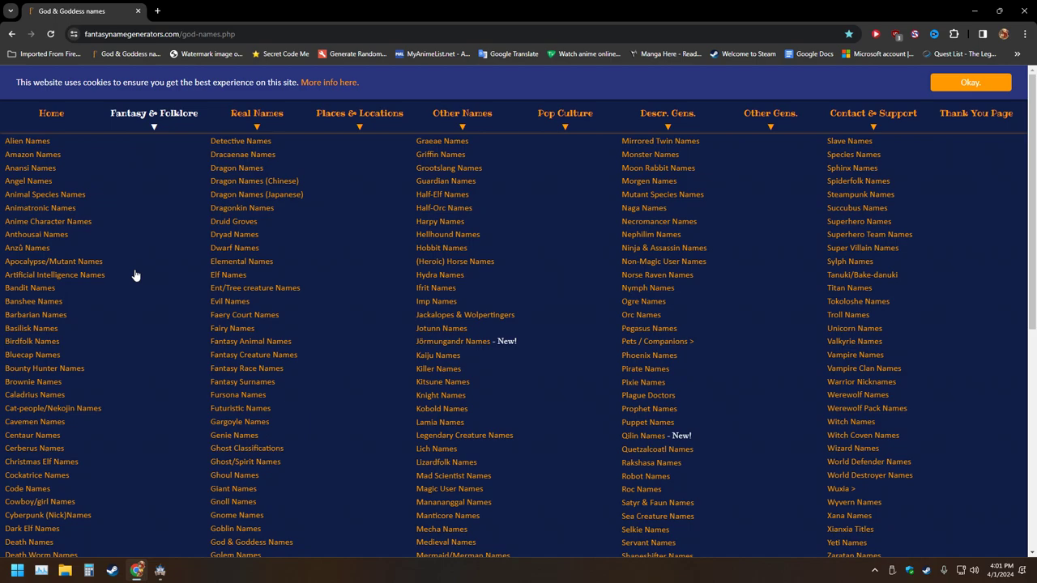
scroll(136, 276, "down", 3)
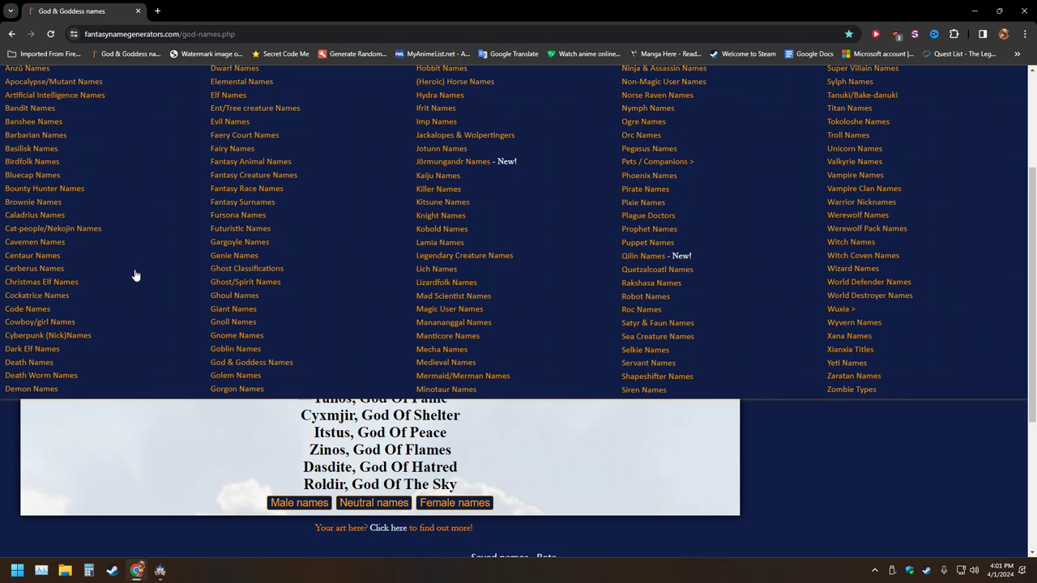
scroll(135, 276, "up", 3)
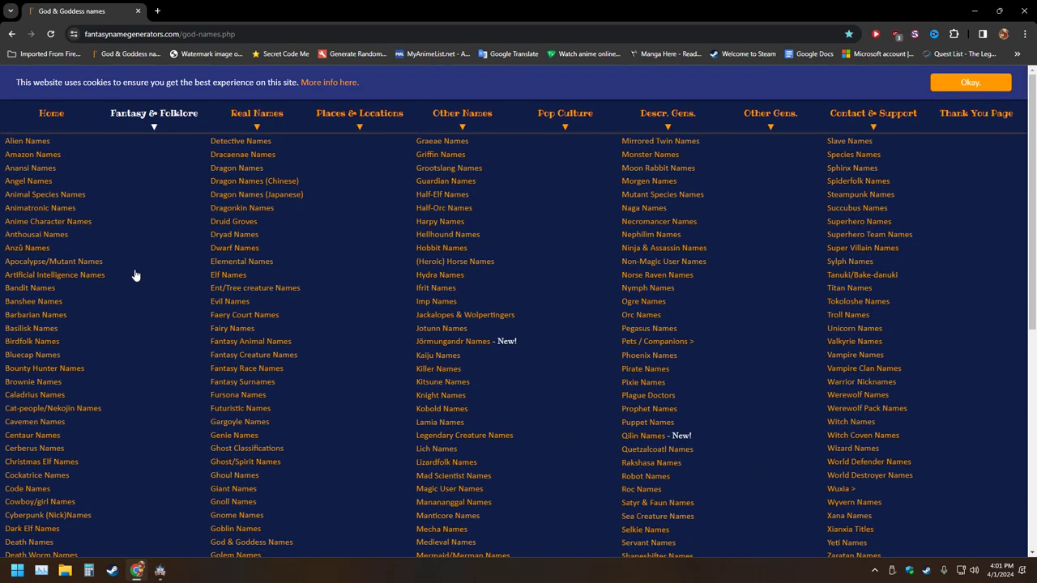
- Search the web in a new browser tab for "alternate names for thief"
left_click(157, 11)
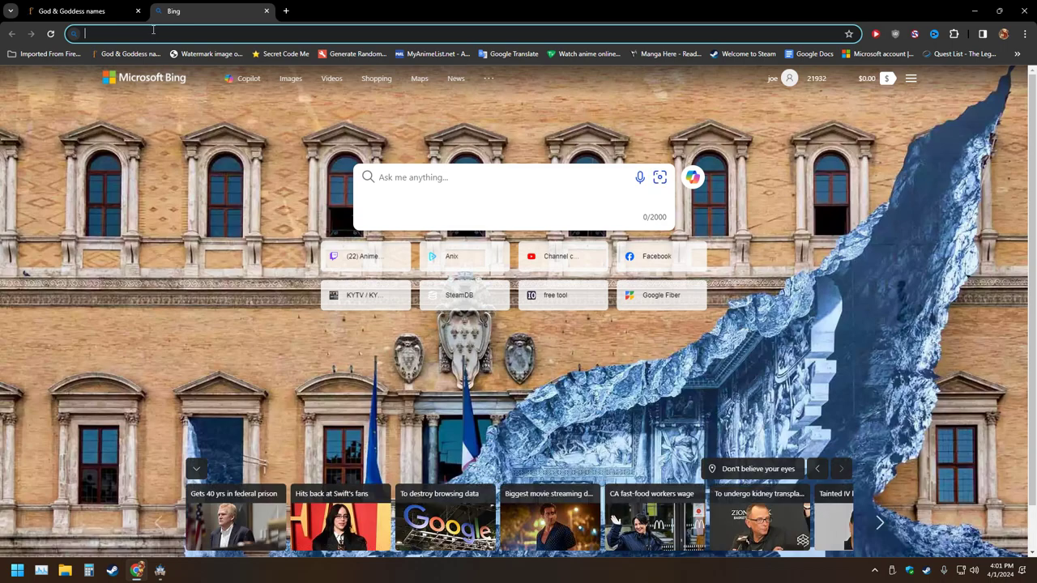
type("alternate ")
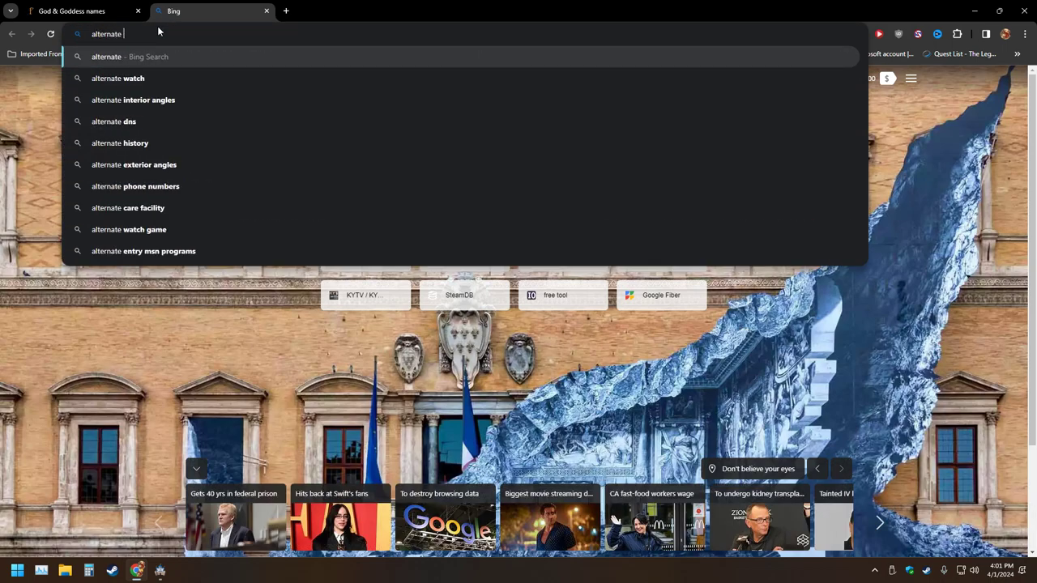
type("names for thief")
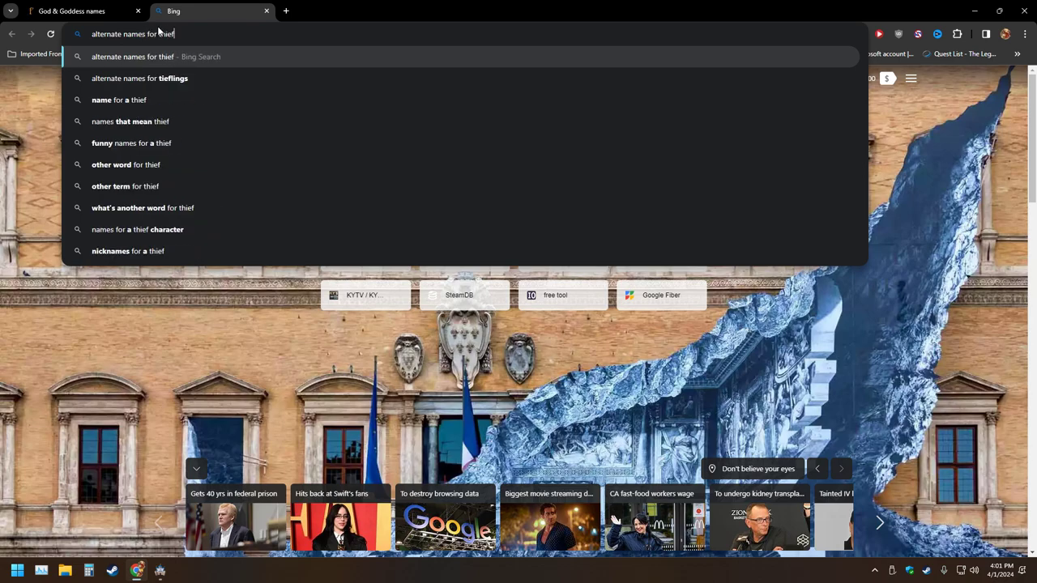
key("Return")
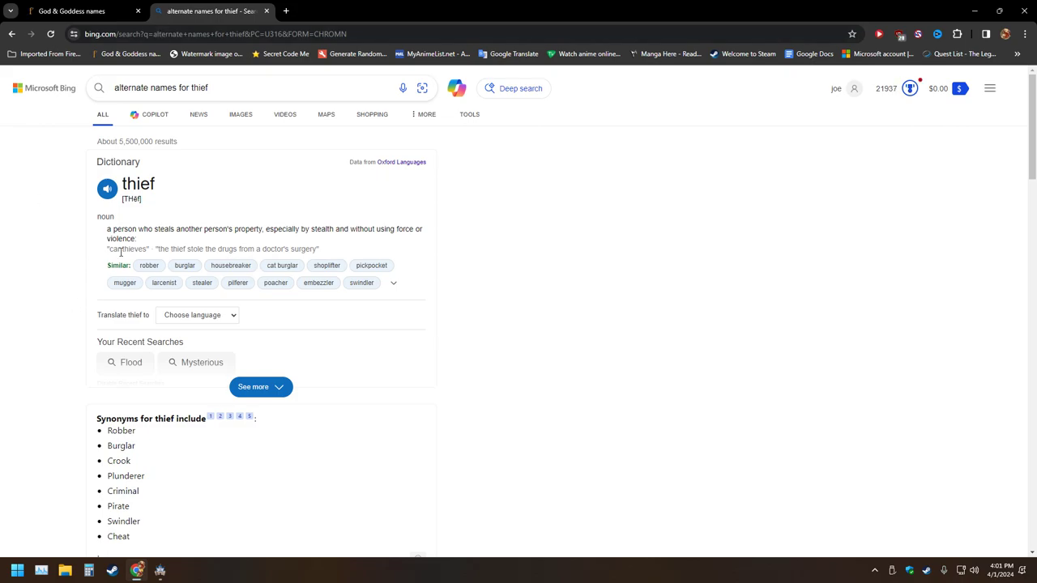
- Read the list of synonyms for thief in the search results, highlighting the word Cheat
scroll(79, 259, "down", 2)
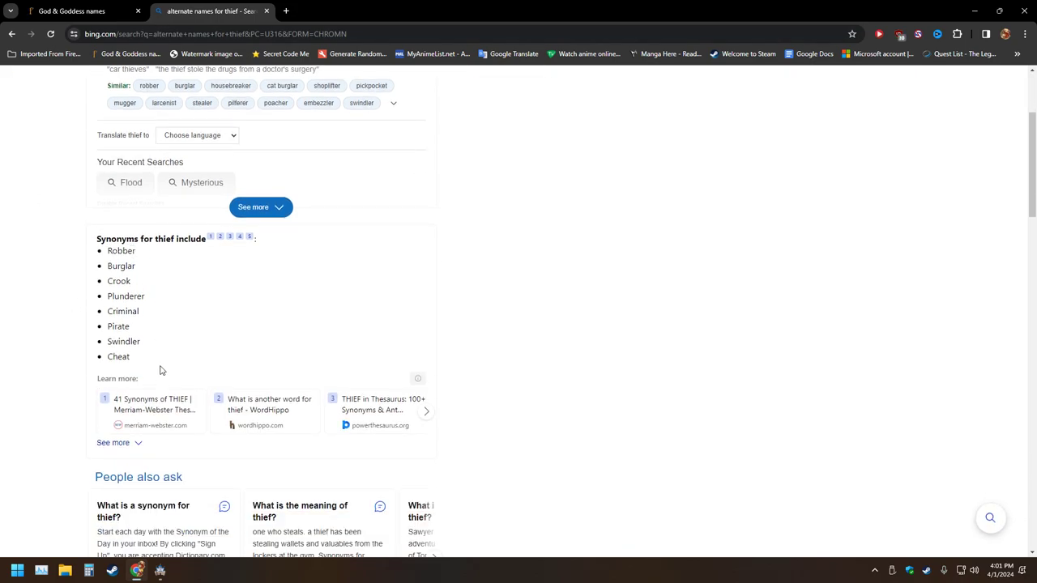
left_click_drag(136, 357, 99, 357)
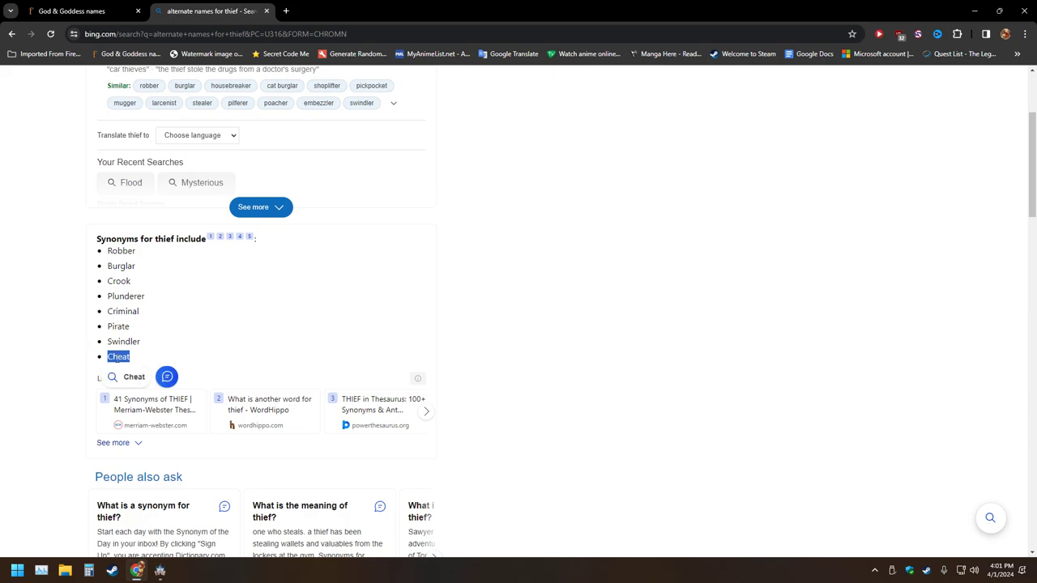
left_click(65, 325)
left_click_drag(133, 358, 99, 359)
left_click(69, 339)
- Open the Pirate Names generator from the Fantasy & Folklore list, review its names and return to the God & Goddess page
key("ctrl+shift+Tab")
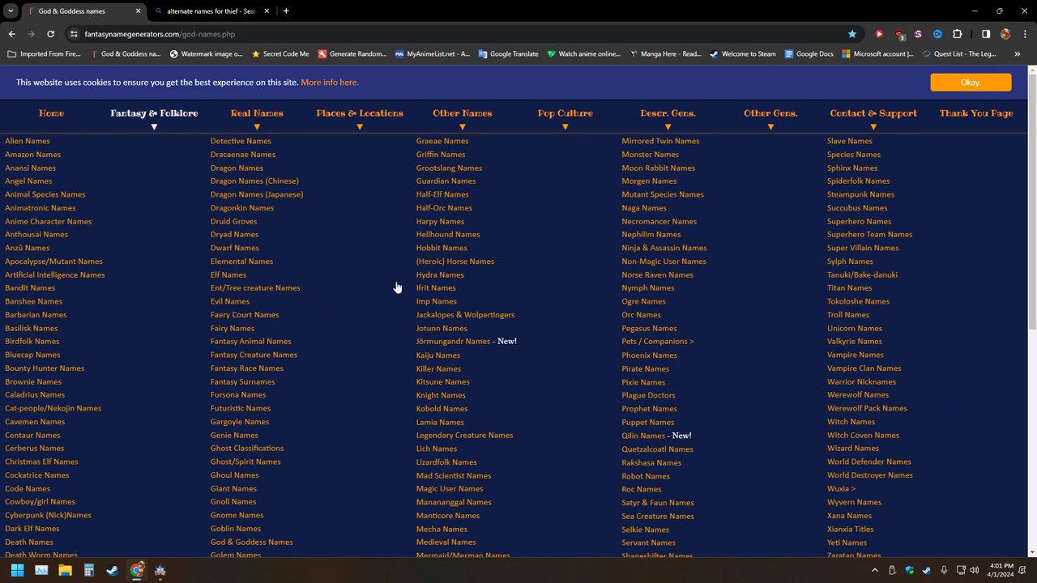
scroll(395, 286, "down", 3)
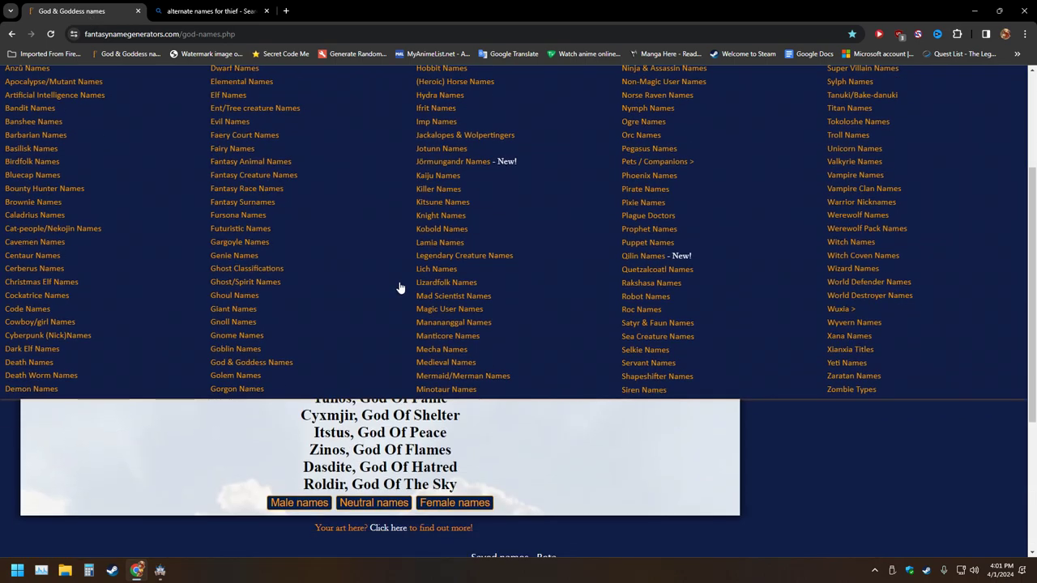
scroll(399, 287, "up", 3)
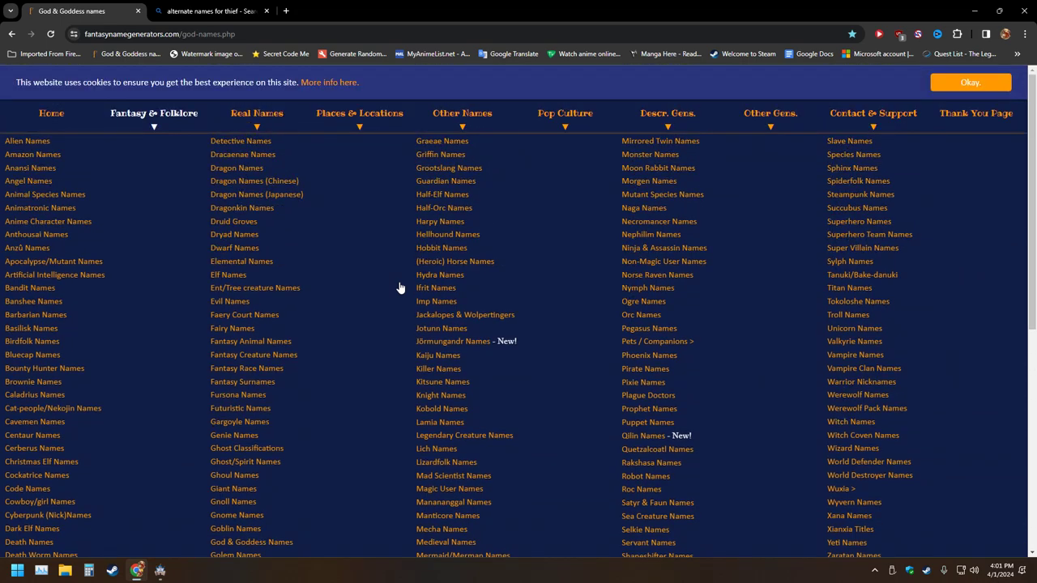
left_click(649, 369)
scroll(150, 350, "down", 3)
scroll(150, 350, "down", 2)
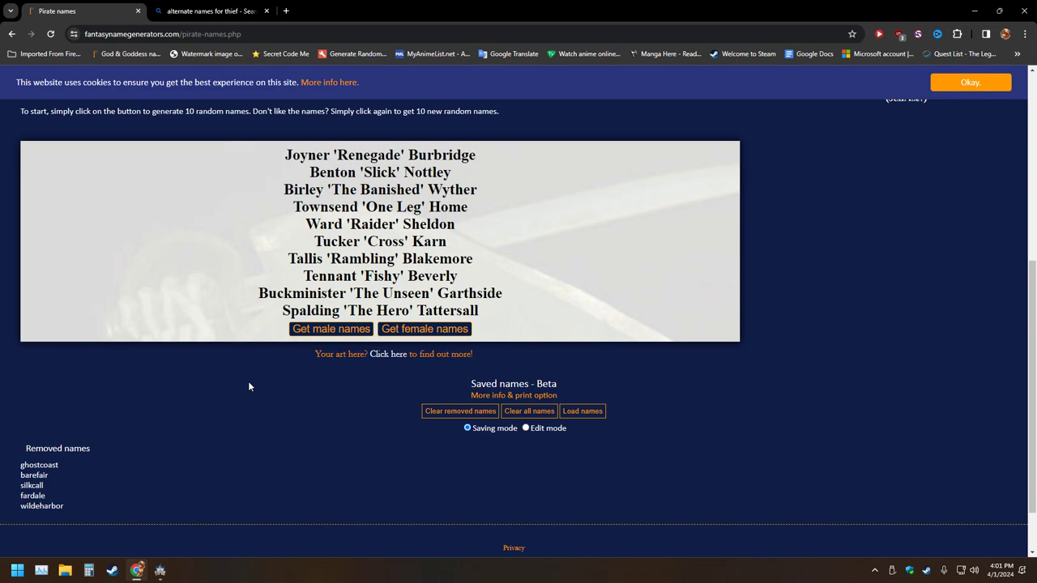
left_click(11, 34)
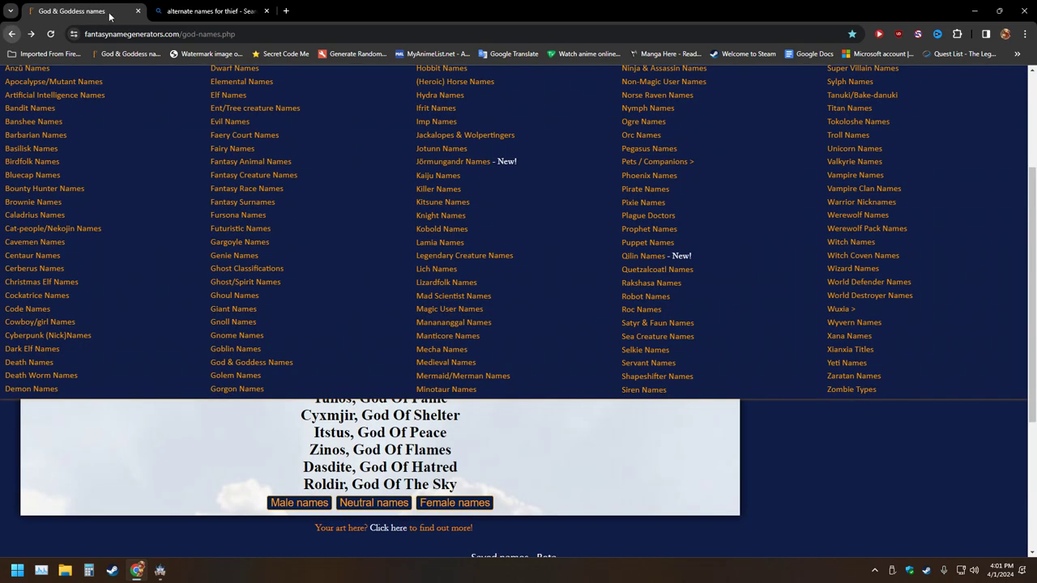
- Recheck the thief synonyms and open the Bandit Names generator to review its generated names
left_click(183, 15)
scroll(73, 332, "down", 2)
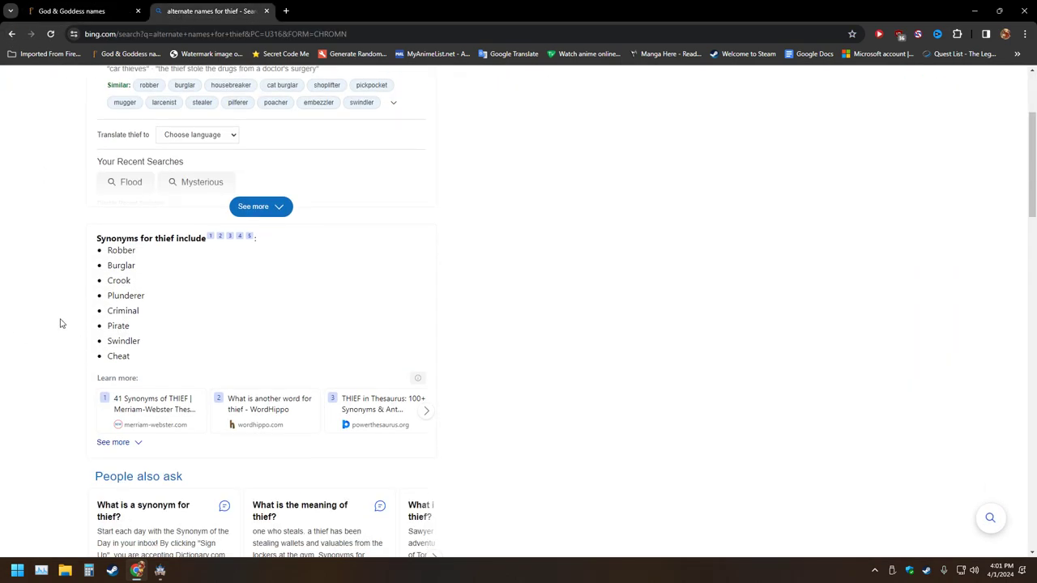
left_click(120, 11)
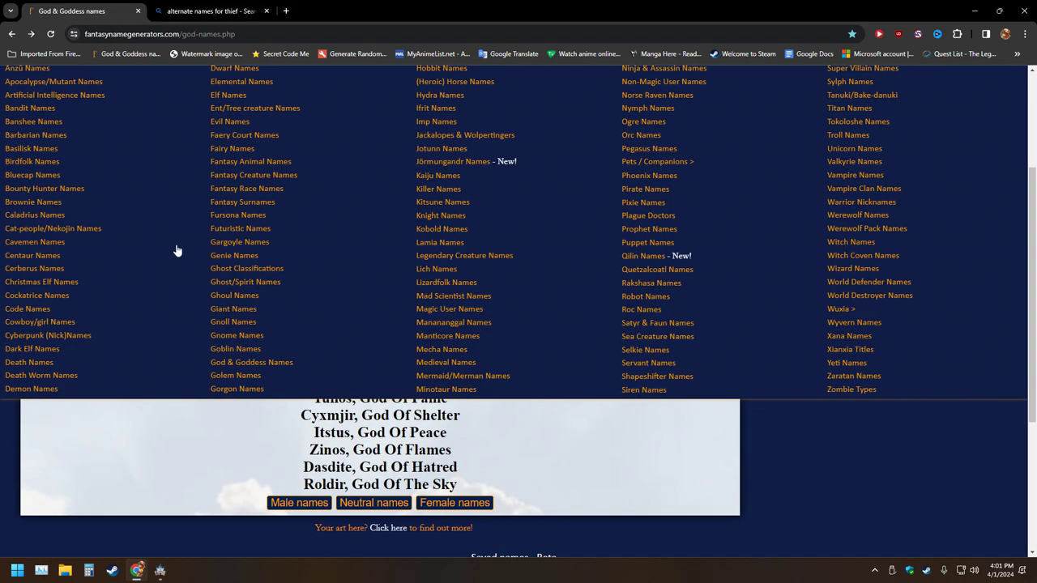
scroll(159, 257, "up", 2)
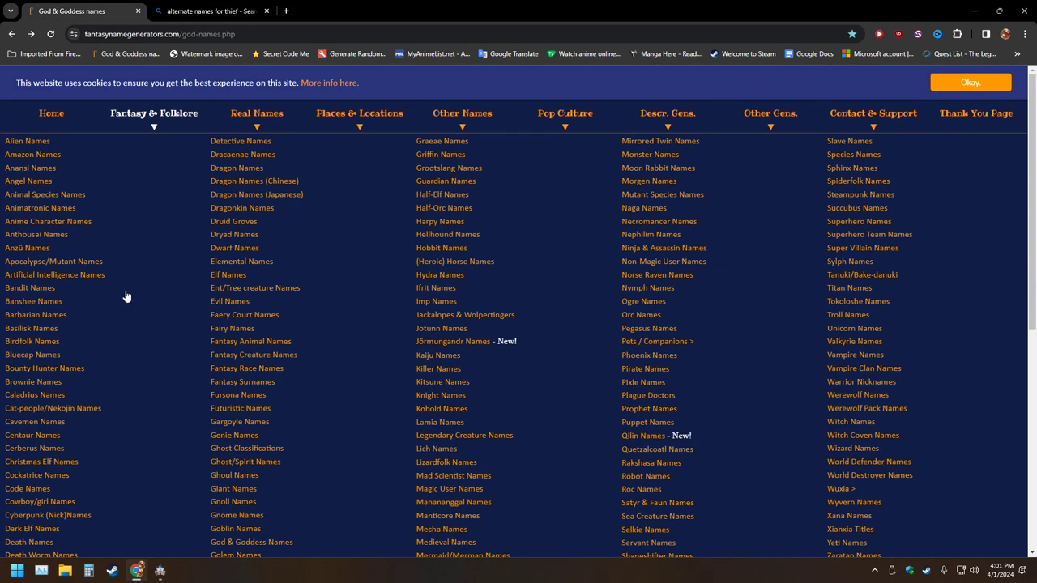
left_click(15, 292)
key("ctrl+Tab")
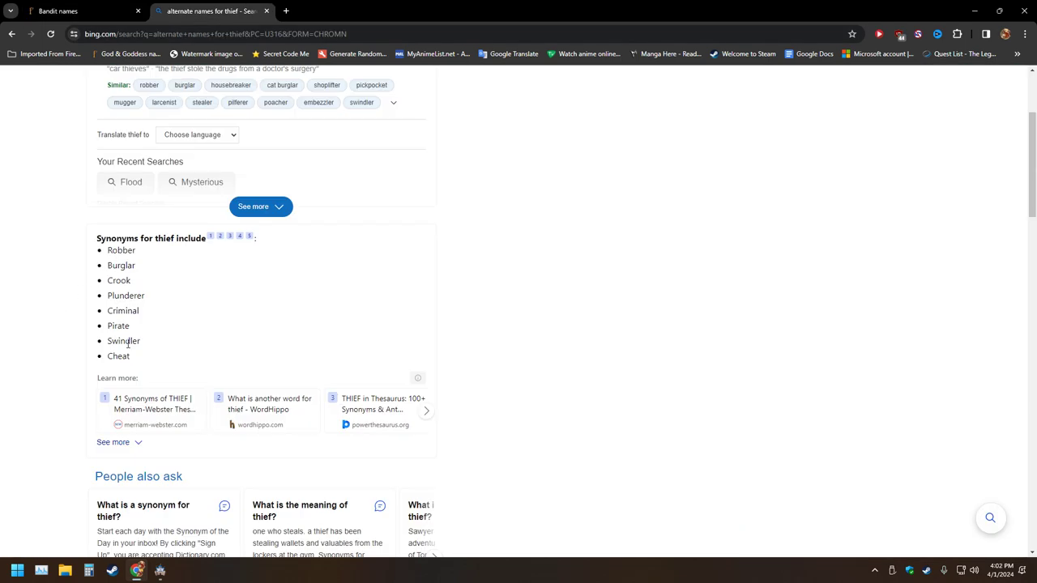
left_click(77, 10)
scroll(175, 228, "down", 2)
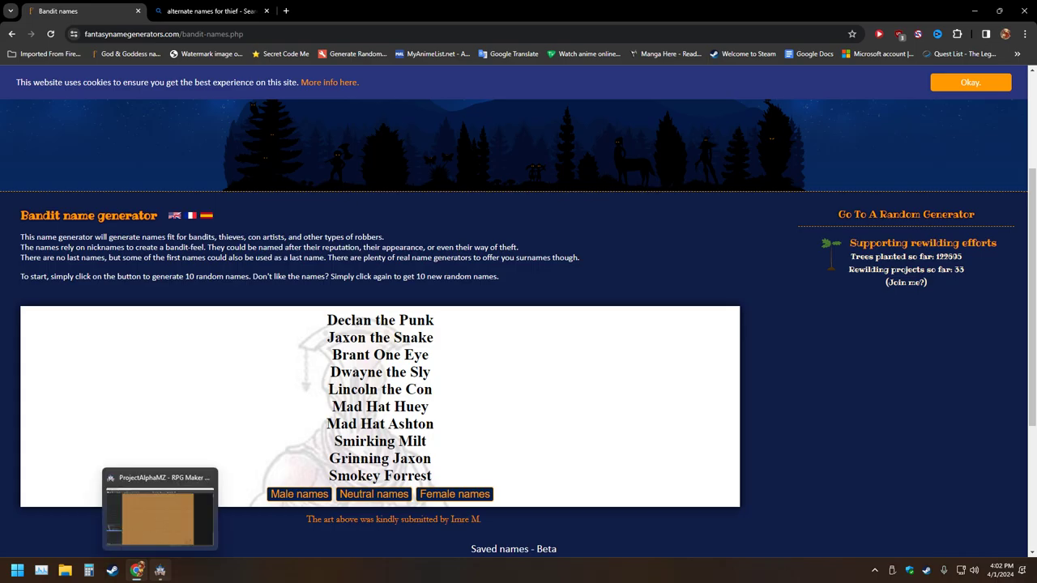
- Switch to RPG Maker MZ, close the database and create a new event in the upper-left area of the Mysterious Cave map
left_click(160, 572)
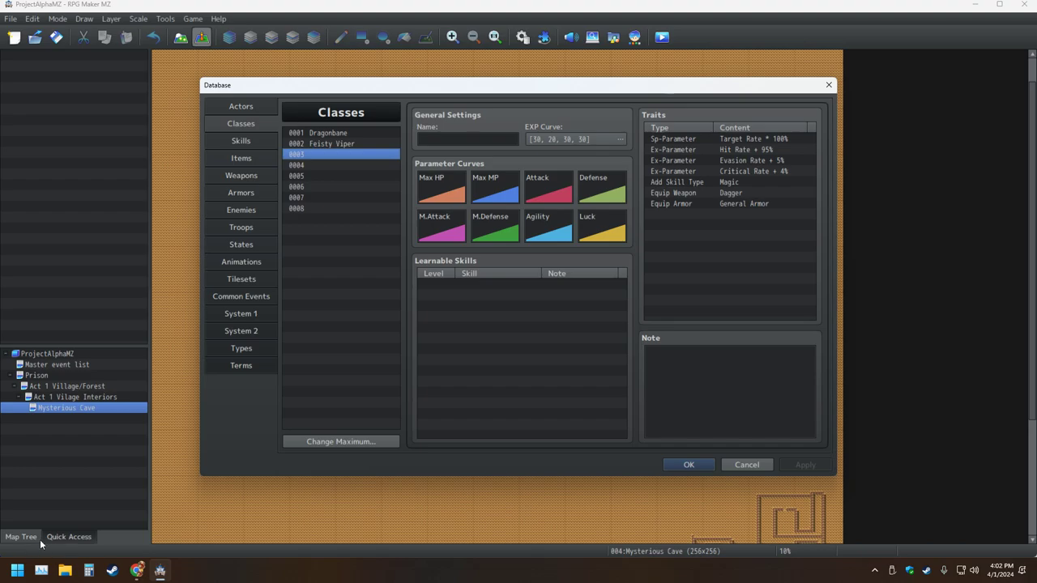
key("Escape")
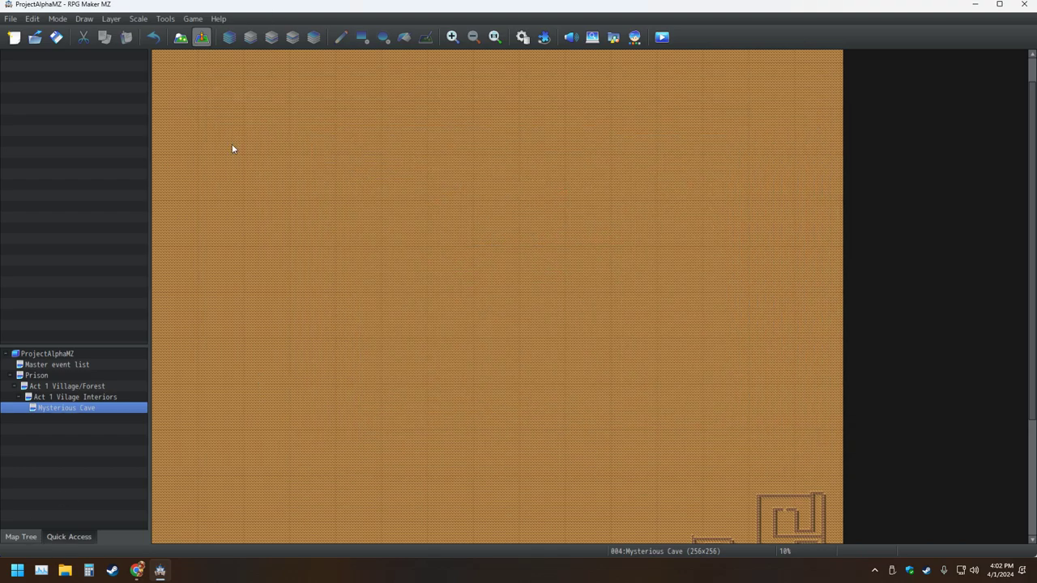
double_click(303, 240)
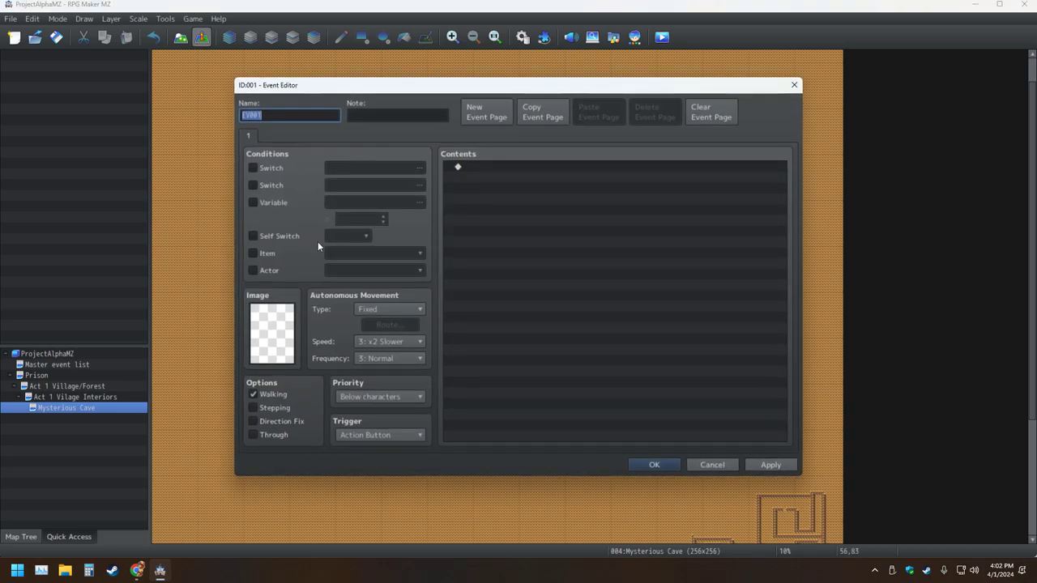
- Add a conditional branch to the new event that checks whether actor Abraxas has the Dragonbane class, with an Else branch
double_click(496, 166)
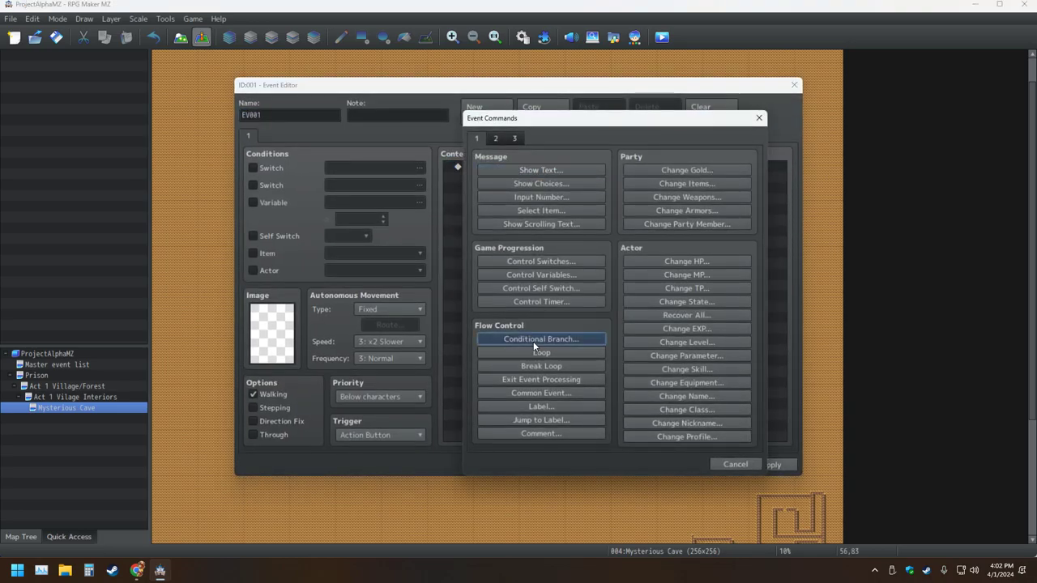
left_click(541, 341)
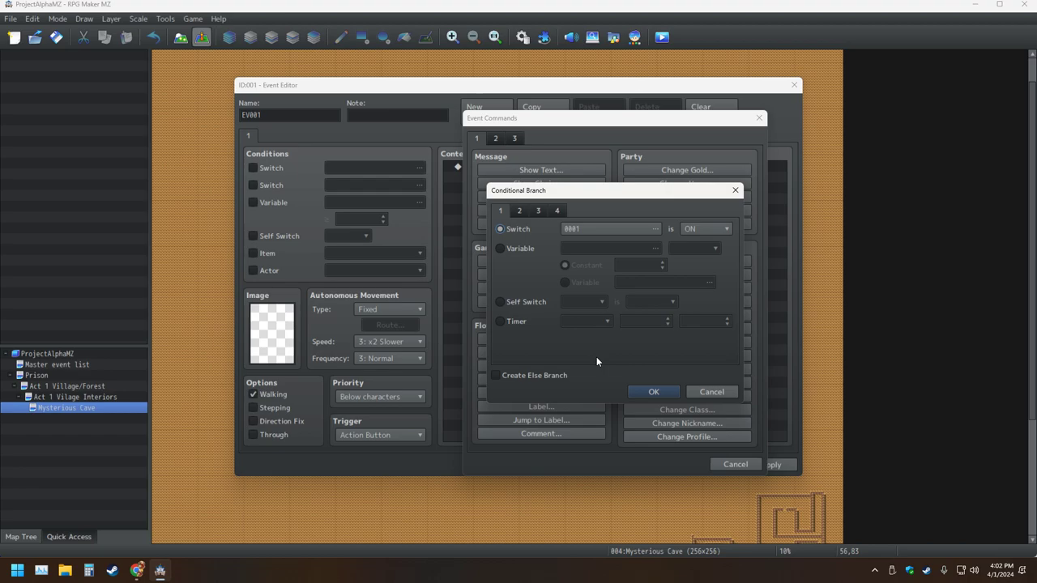
left_click(520, 211)
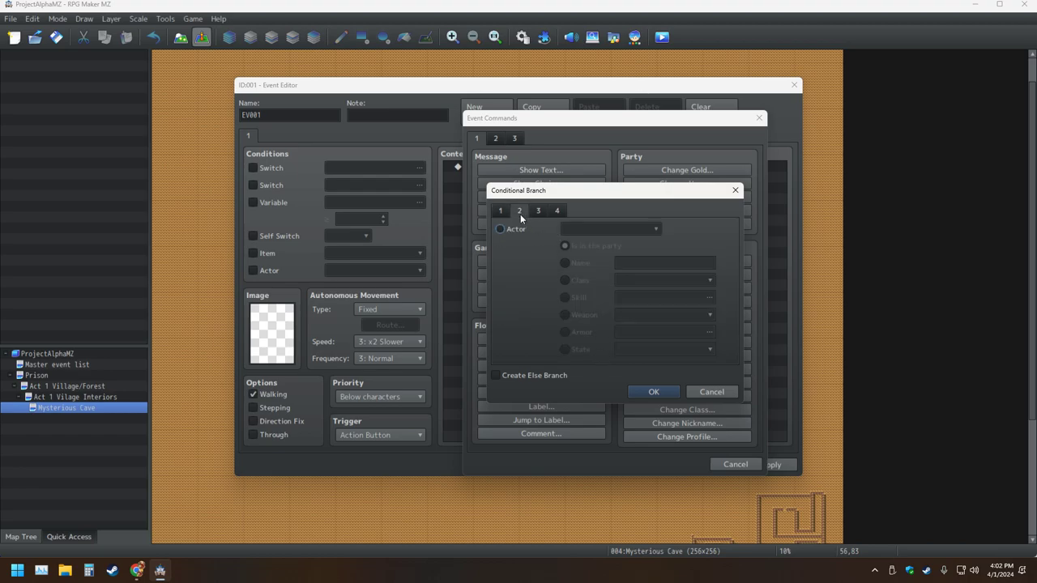
left_click(543, 209)
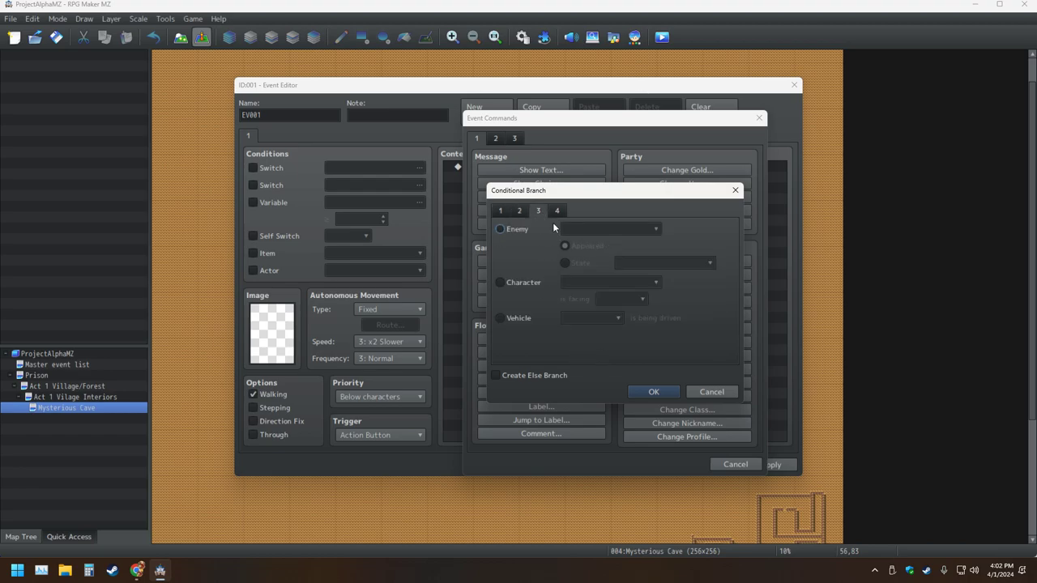
left_click(557, 211)
left_click(520, 211)
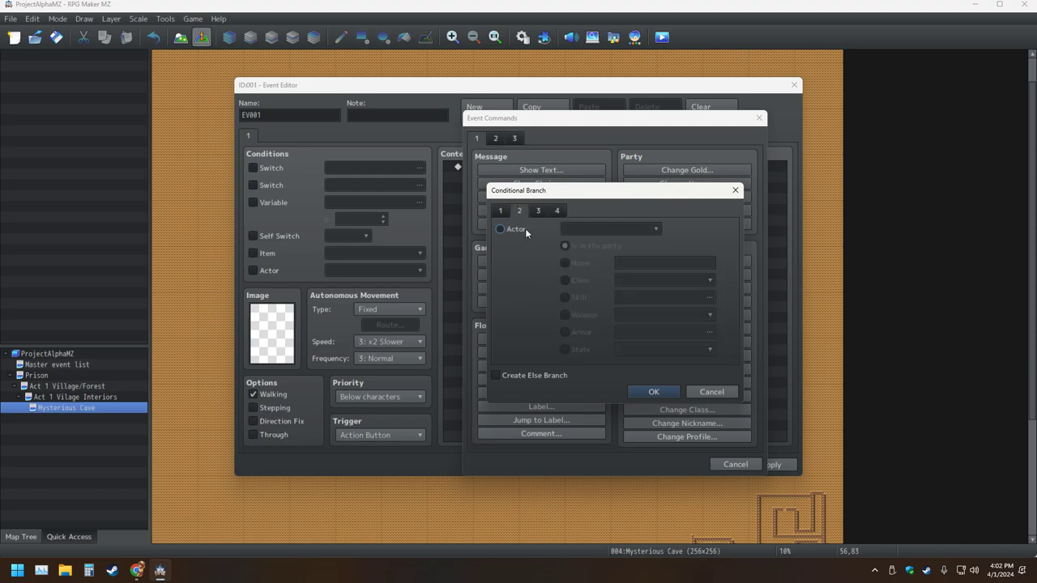
left_click(502, 230)
left_click(572, 280)
left_click(658, 281)
left_click(659, 282)
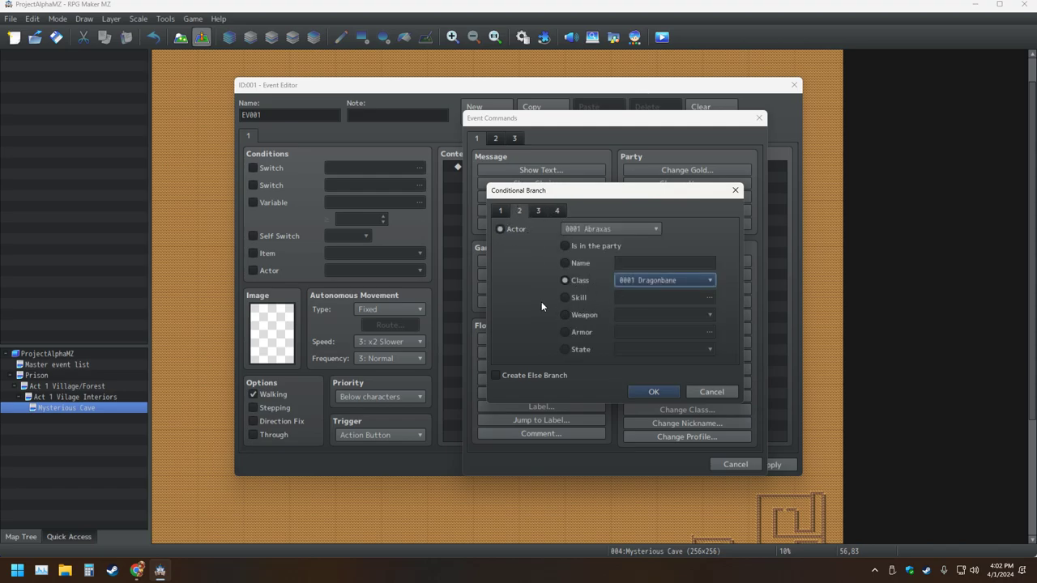
left_click(499, 378)
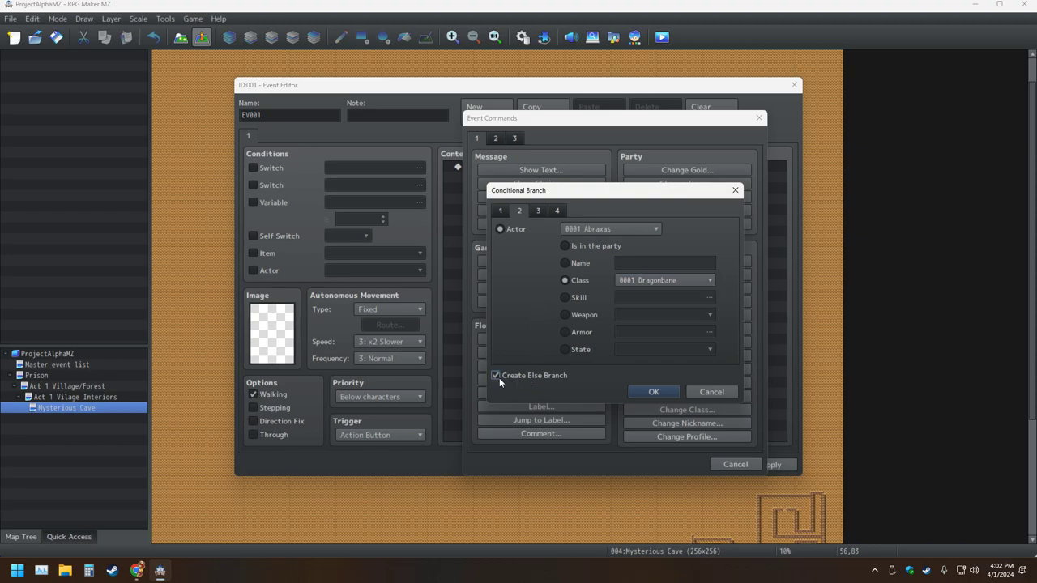
left_click(643, 391)
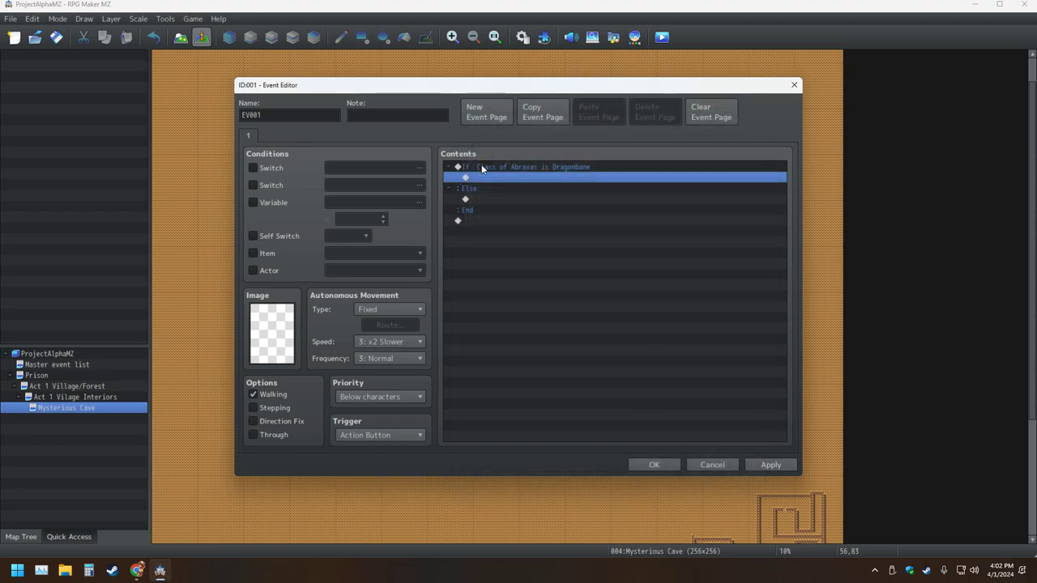
- Close the new Mysterious Cave event keeping its conditional branch, and save the project
double_click(491, 182)
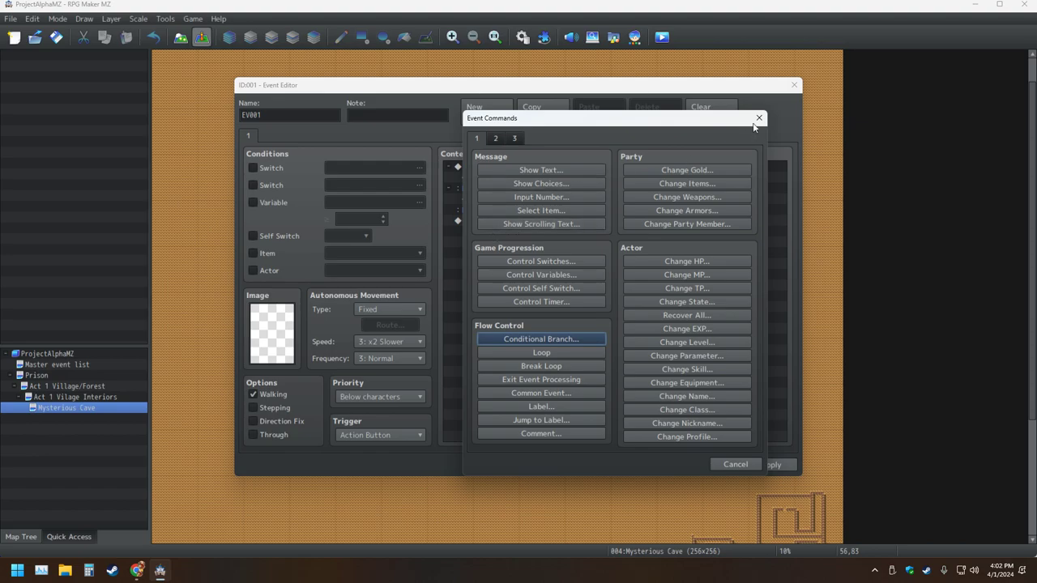
left_click(750, 127)
left_click(494, 202)
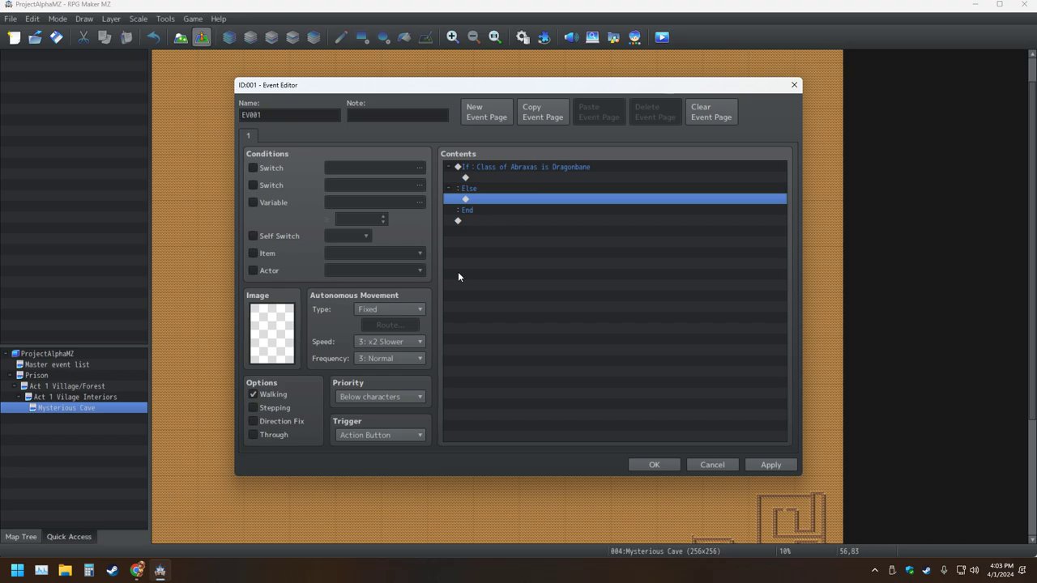
key("Escape")
key("Return")
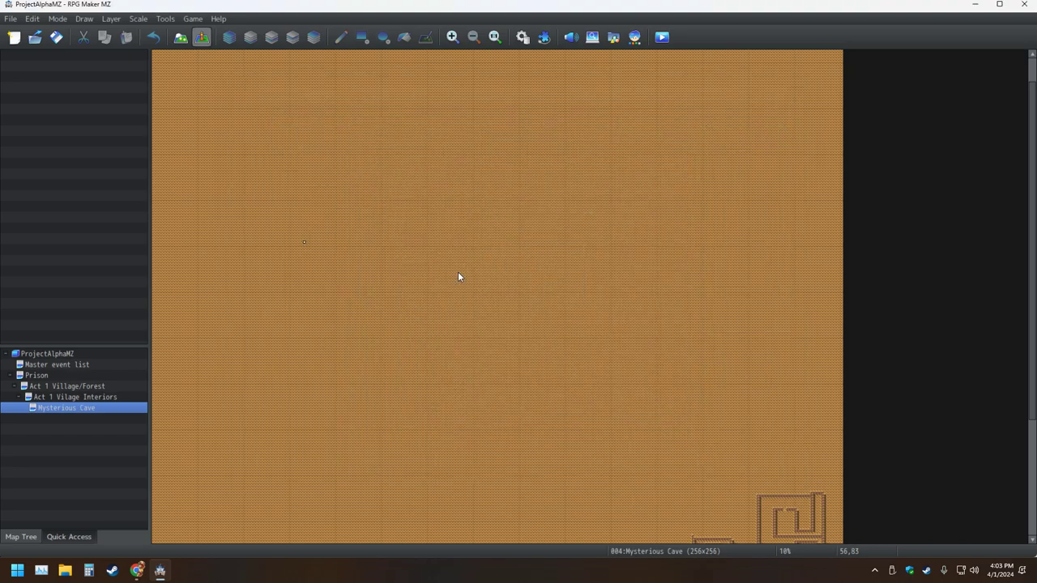
left_click(56, 37)
- Open the Ideas/Possible Changes event on the Master event list map and select the empty line after its comments
left_click(136, 570)
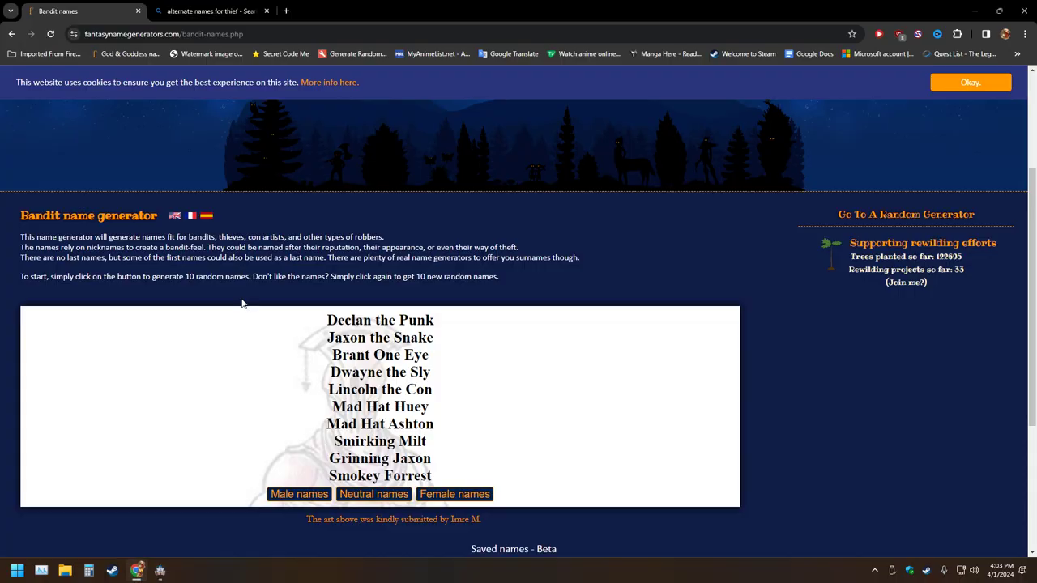
left_click(159, 570)
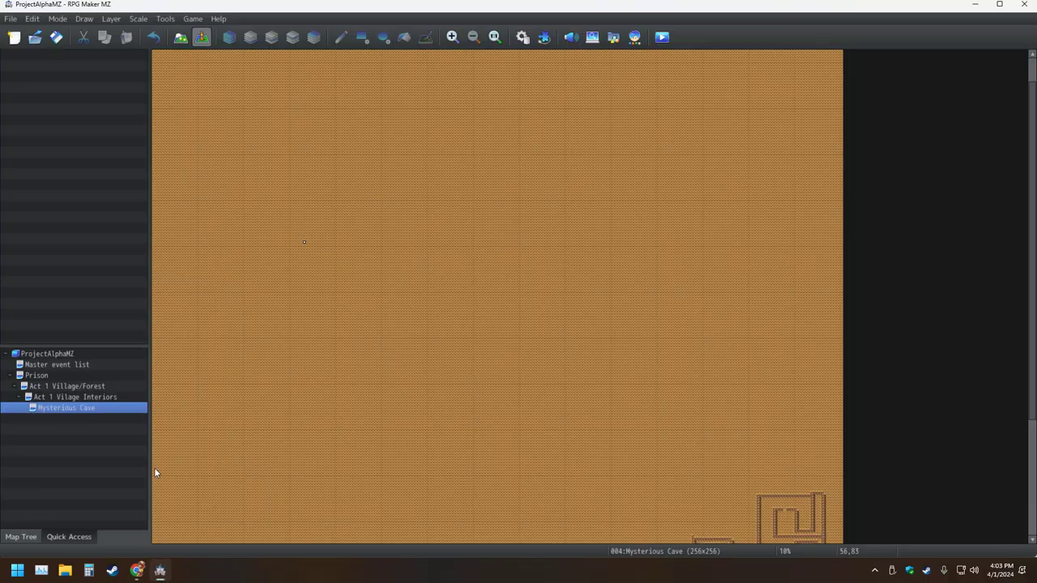
left_click(66, 368)
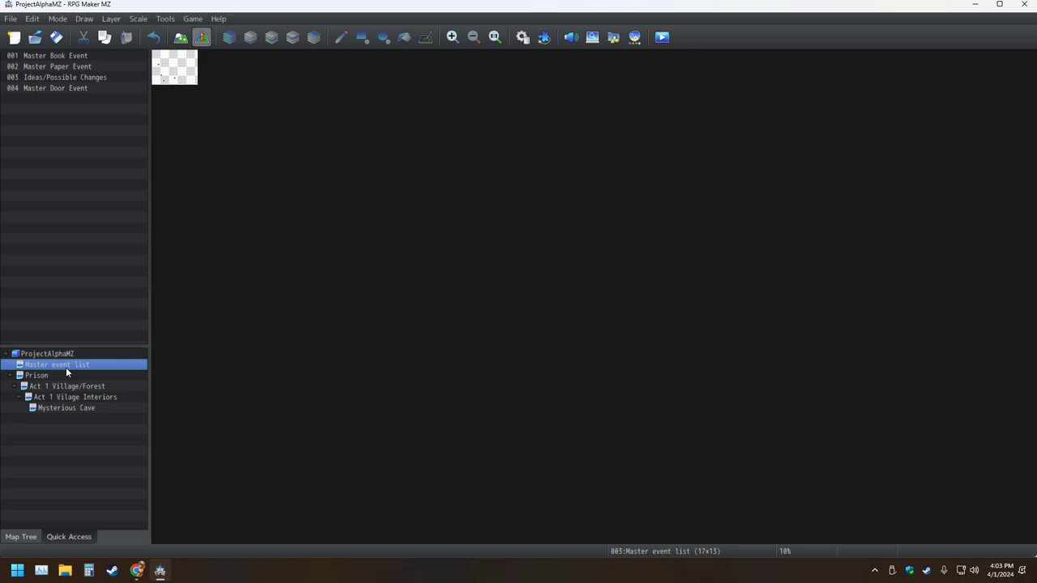
double_click(62, 77)
left_click(473, 351)
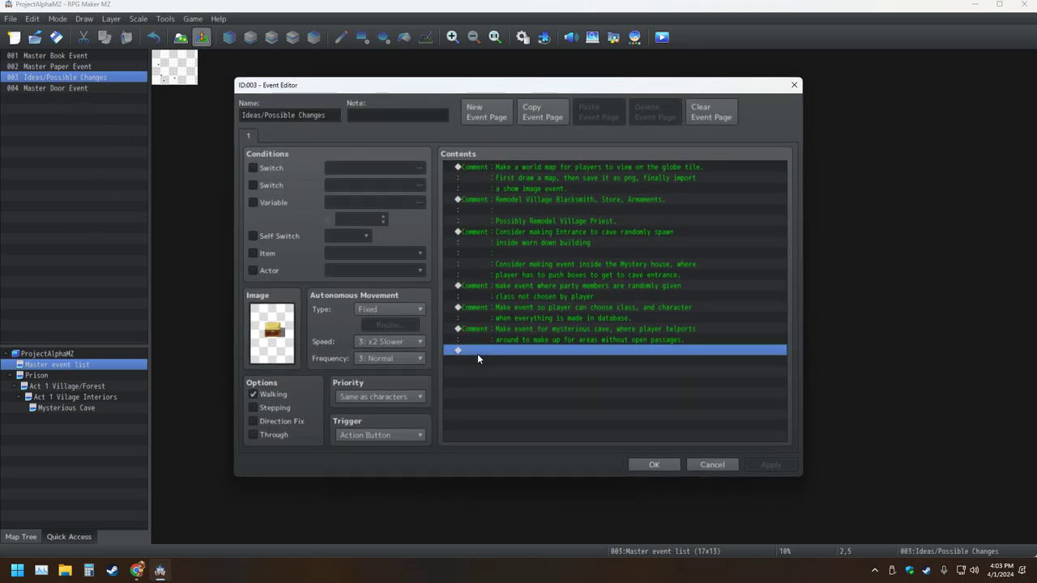
right_click(477, 353)
left_click(510, 367)
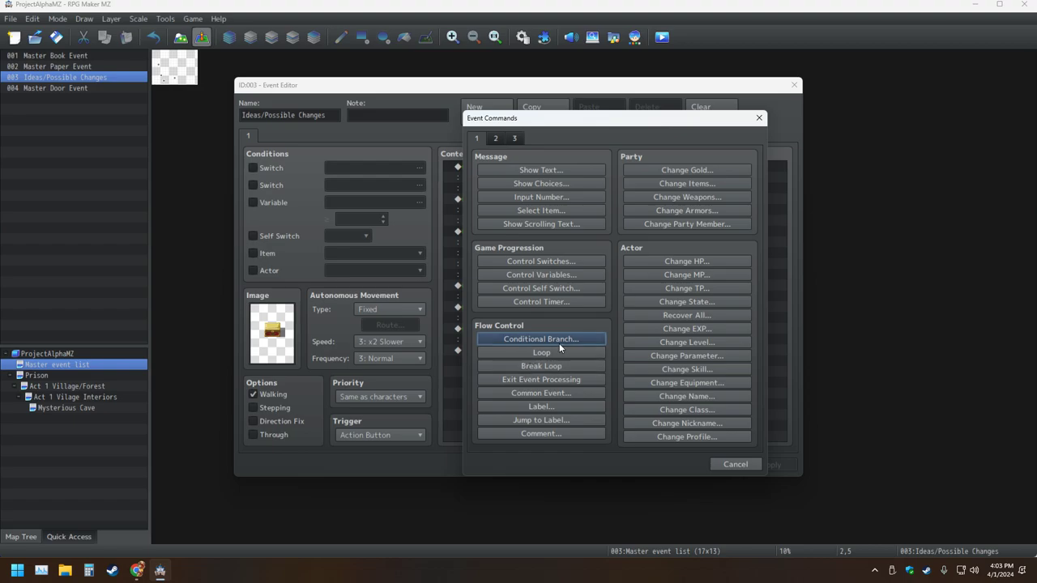
left_click(550, 434)
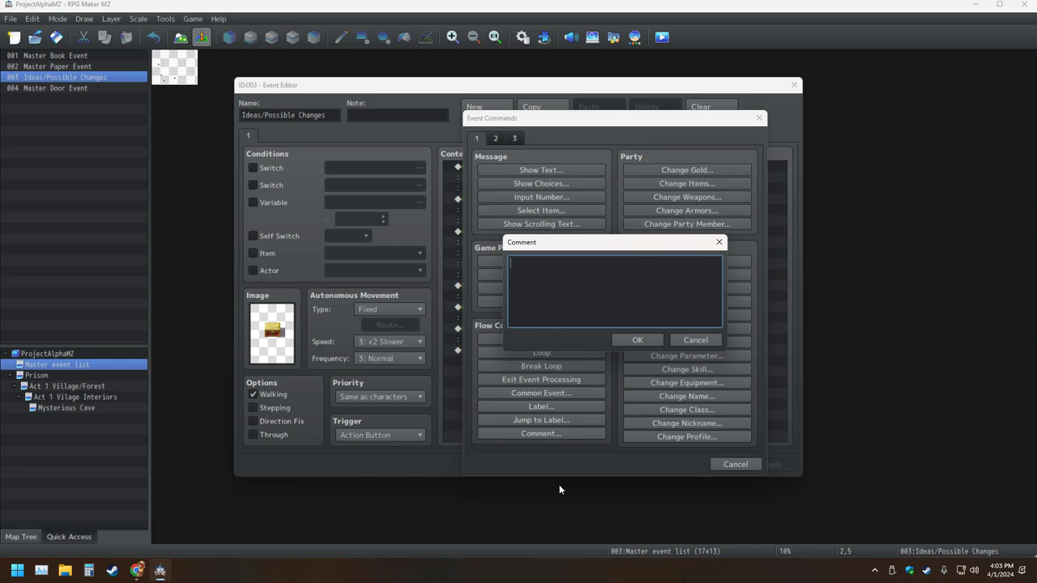
key("Escape")
key("Escape")
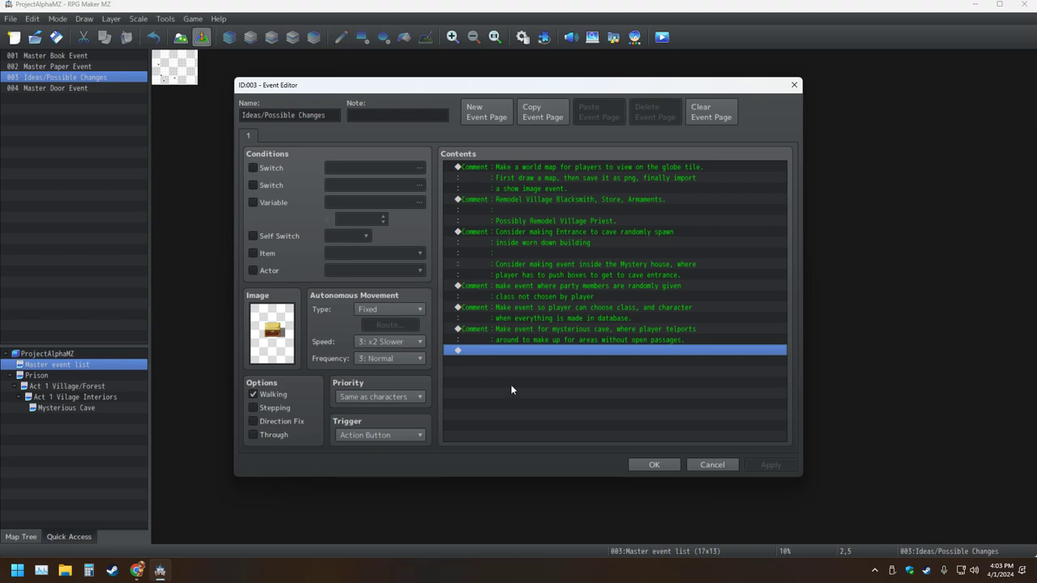
- Add a conditional branch after the comments that checks whether actor Abraxas has the Dragonbane class
double_click(510, 353)
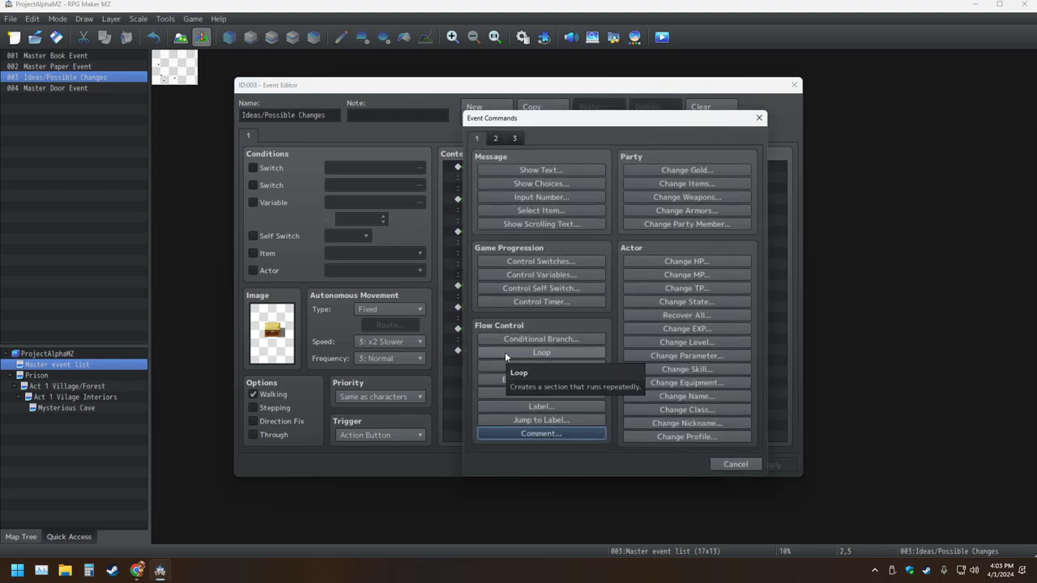
left_click(508, 341)
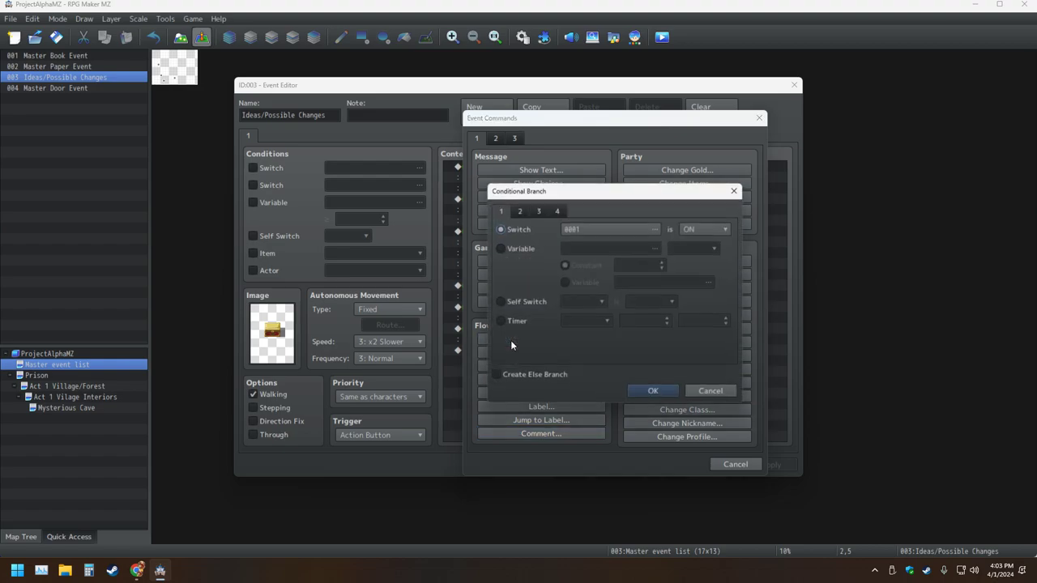
left_click(519, 216)
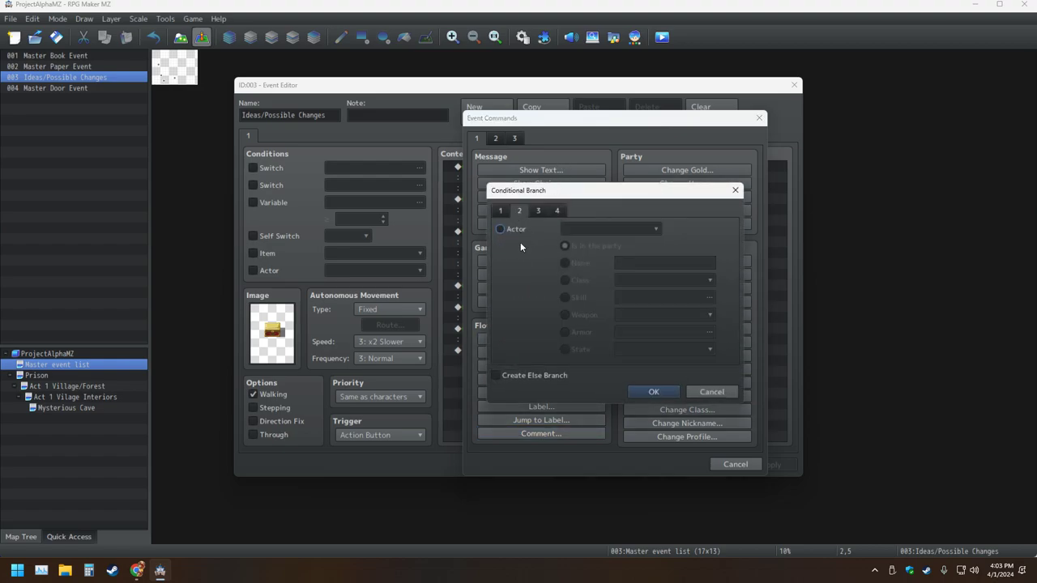
left_click(565, 280)
left_click(652, 392)
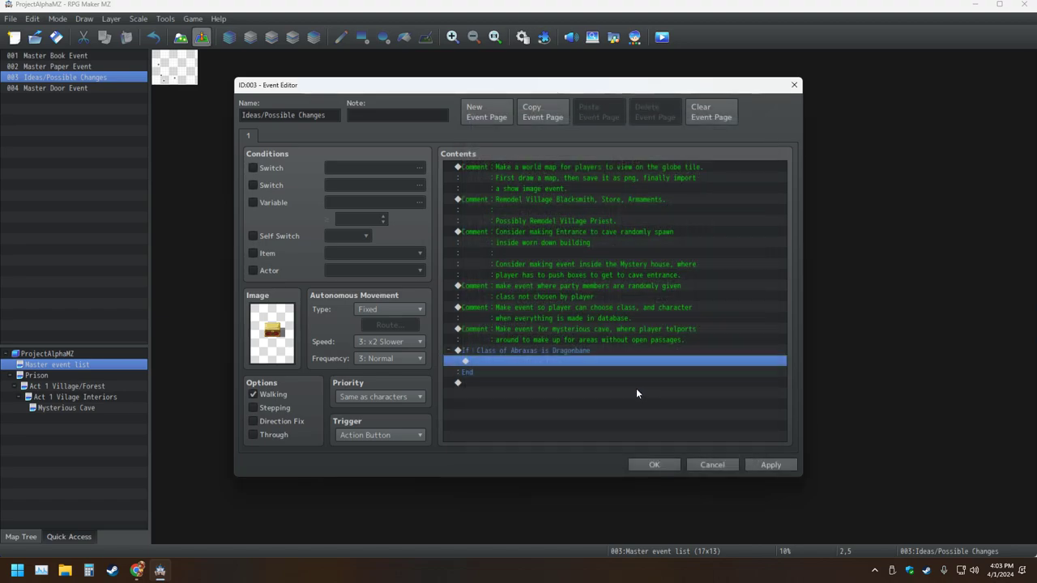
- Edit the Dragonbane class condition in the Ideas/Possible Changes event to include an Else branch
right_click(510, 357)
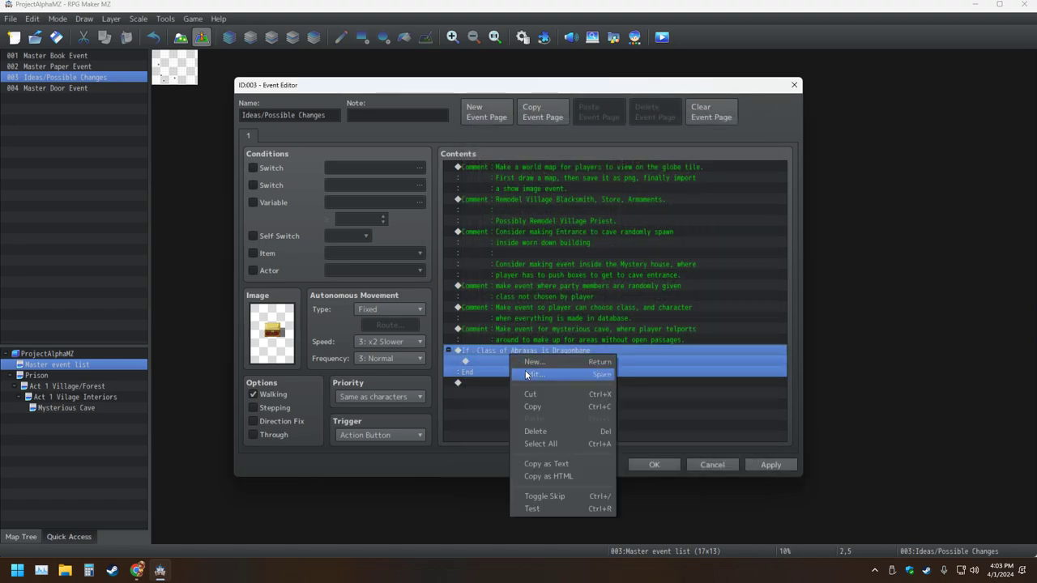
left_click(527, 374)
left_click(515, 376)
left_click(642, 391)
- Examine the Control Variables, Control Switches and Control Self Switch command options for use inside the Dragonbane branch
double_click(480, 365)
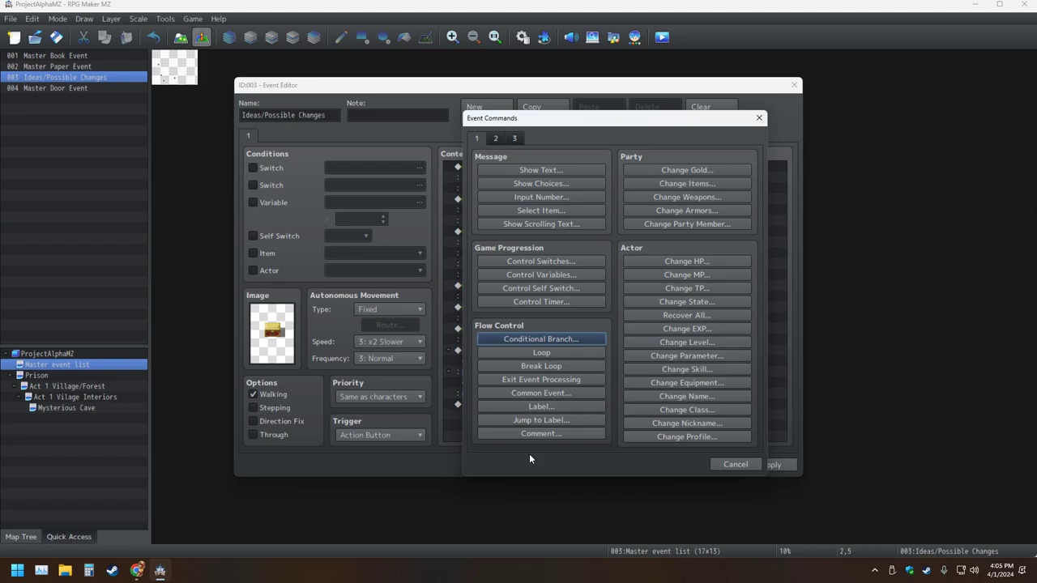
left_click(540, 274)
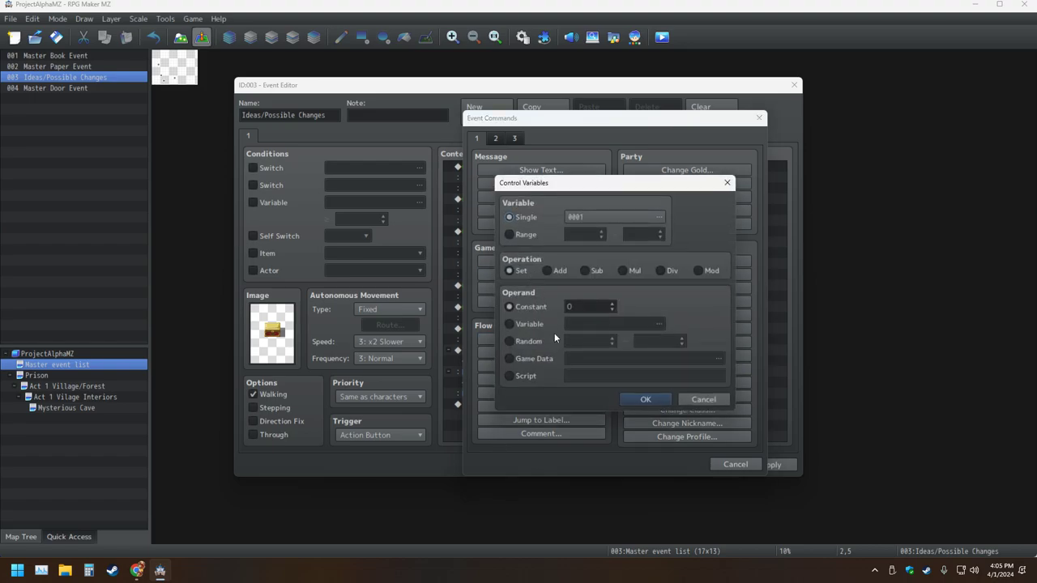
left_click(616, 220)
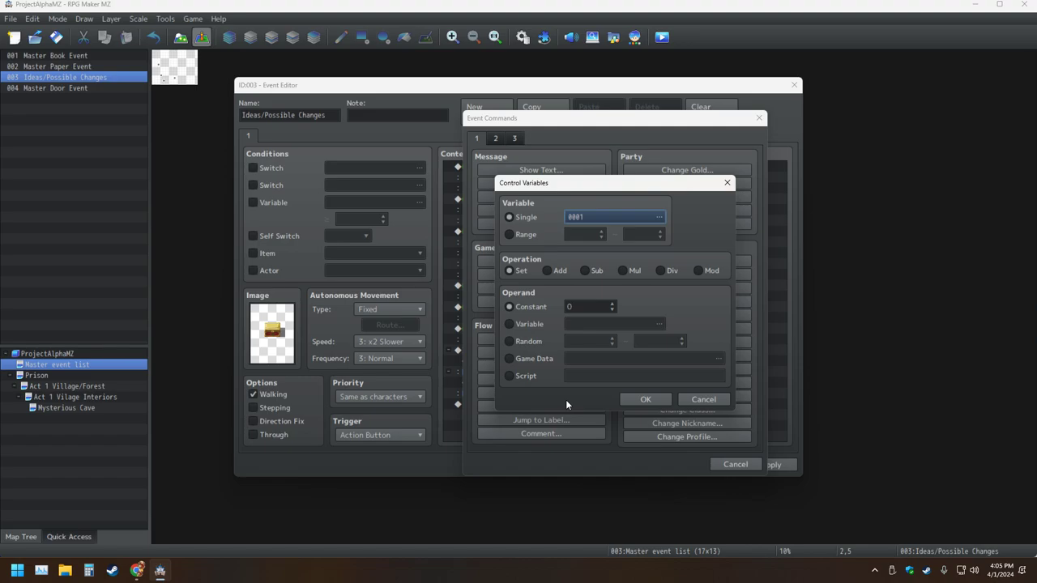
left_click(718, 400)
left_click(563, 259)
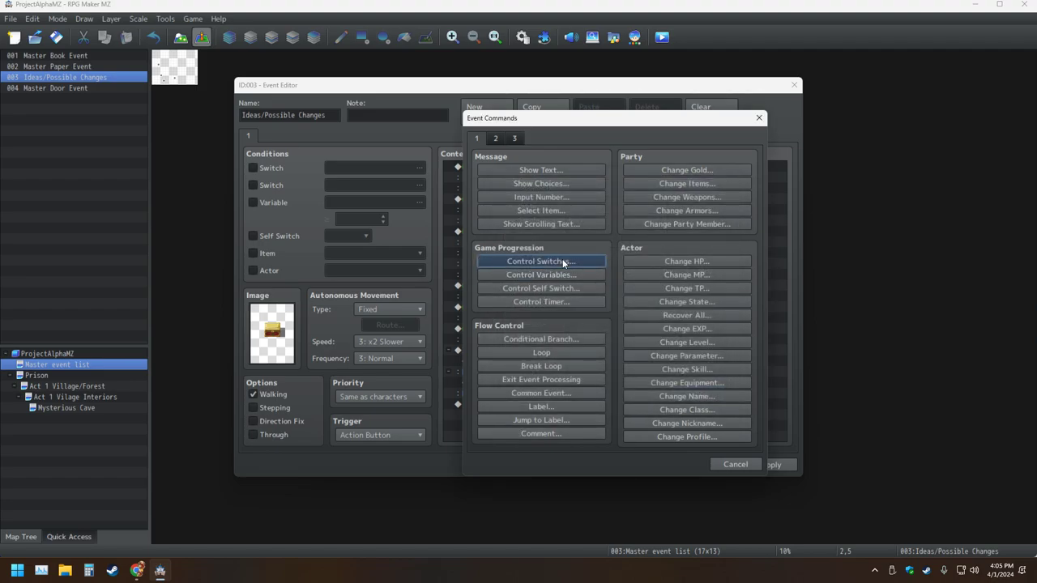
left_click(694, 345)
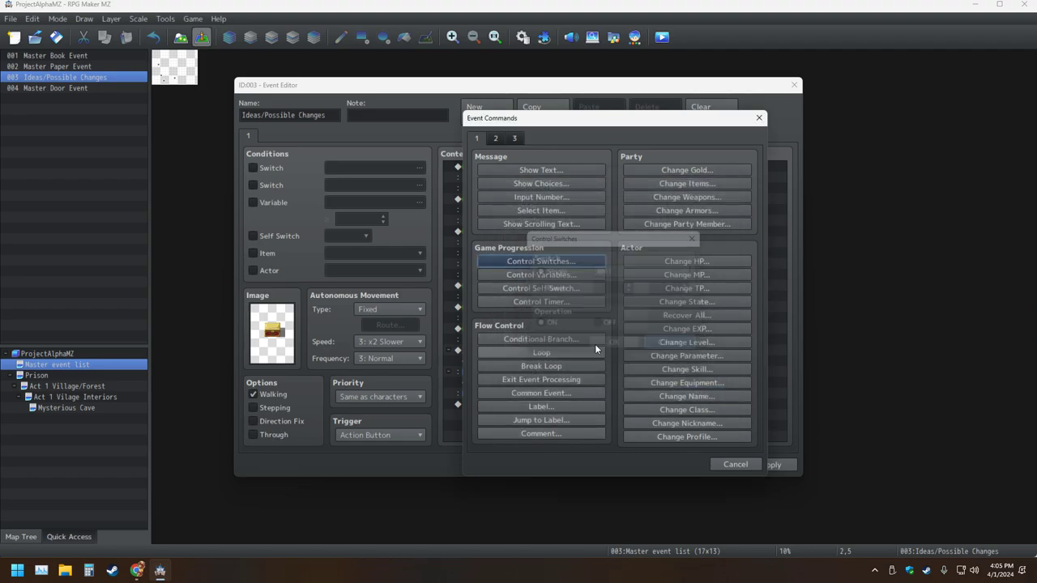
left_click(535, 288)
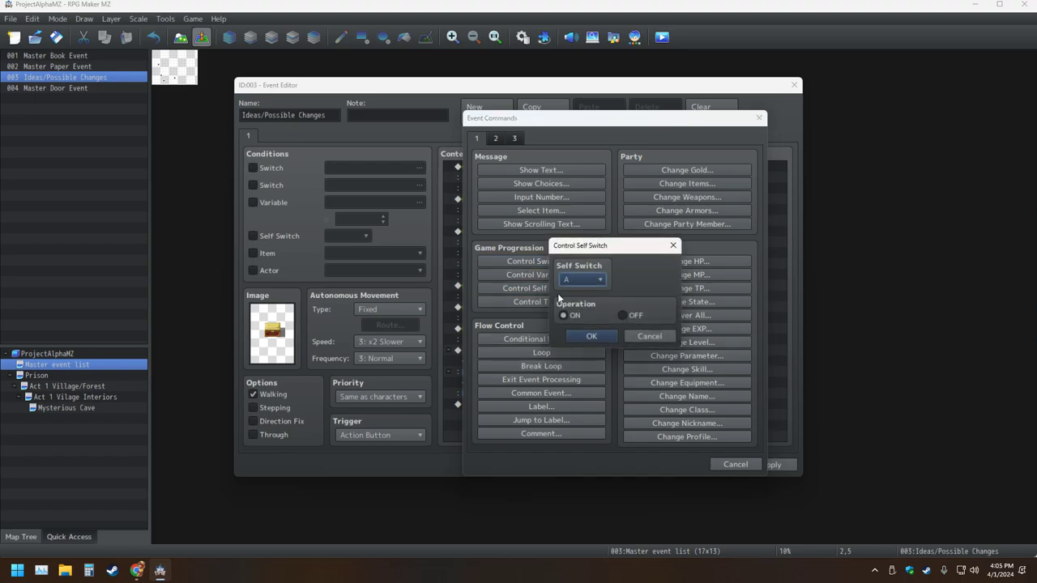
left_click(631, 337)
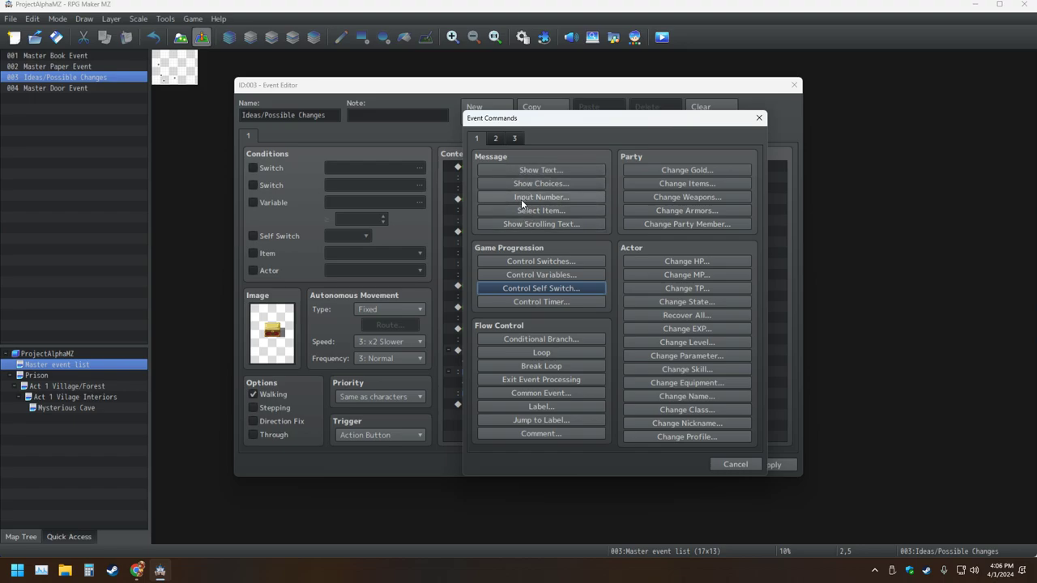
left_click(530, 275)
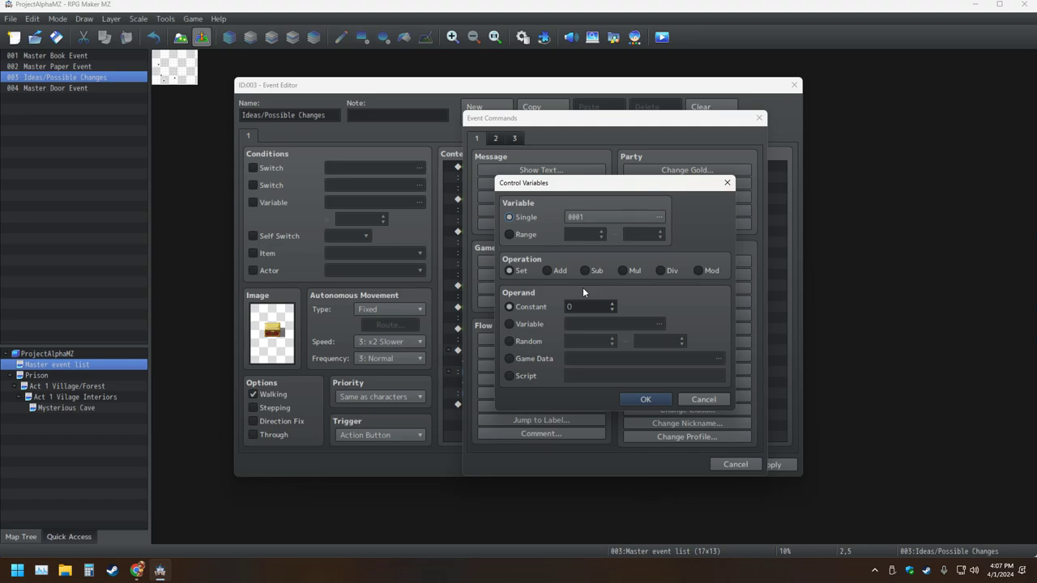
key("Escape")
key("Escape")
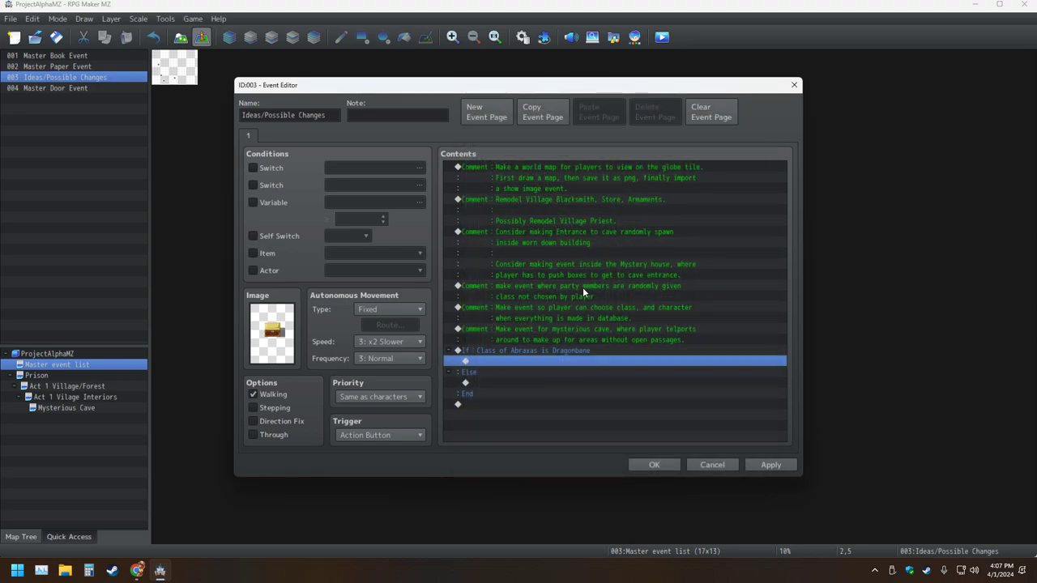
- Delete the whole Dragonbane class conditional branch from the Ideas/Possible Changes event
left_click(494, 352)
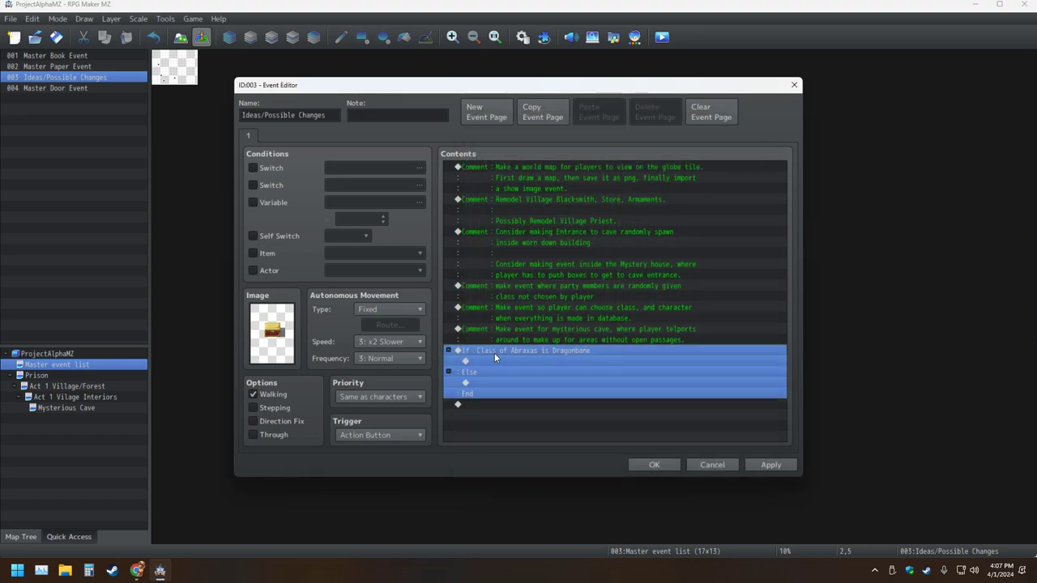
right_click(494, 352)
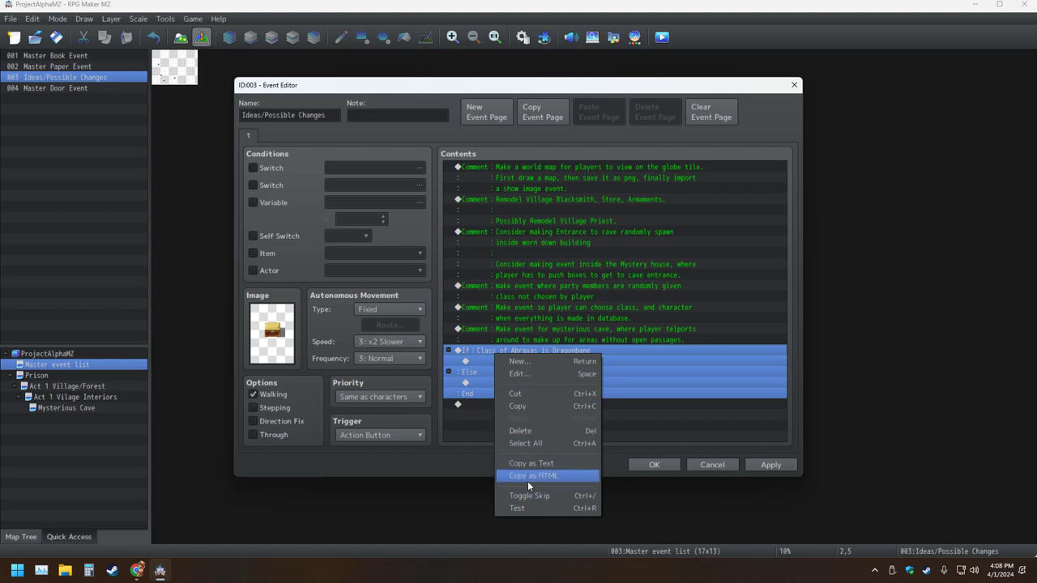
left_click(530, 434)
- Add a comment after the existing ones, starting with the idea "1. Make a class based karma system, that leads to different ending???"
right_click(476, 354)
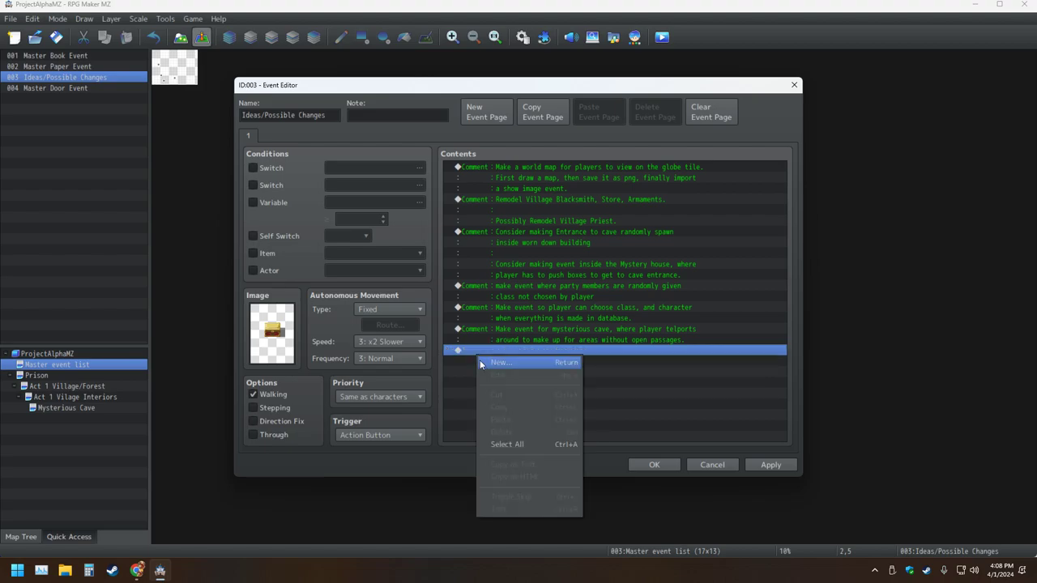
left_click(486, 362)
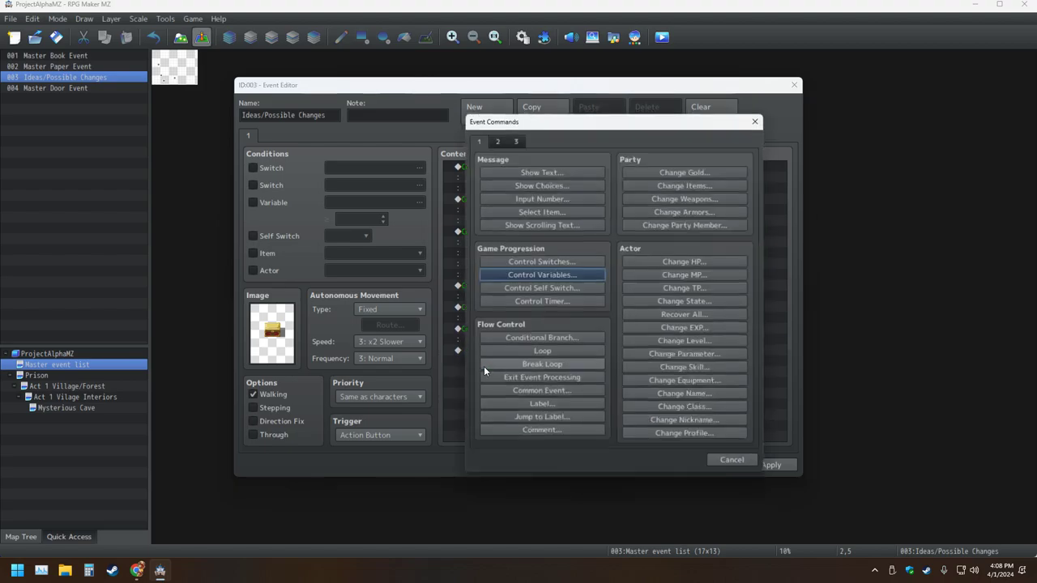
left_click(558, 433)
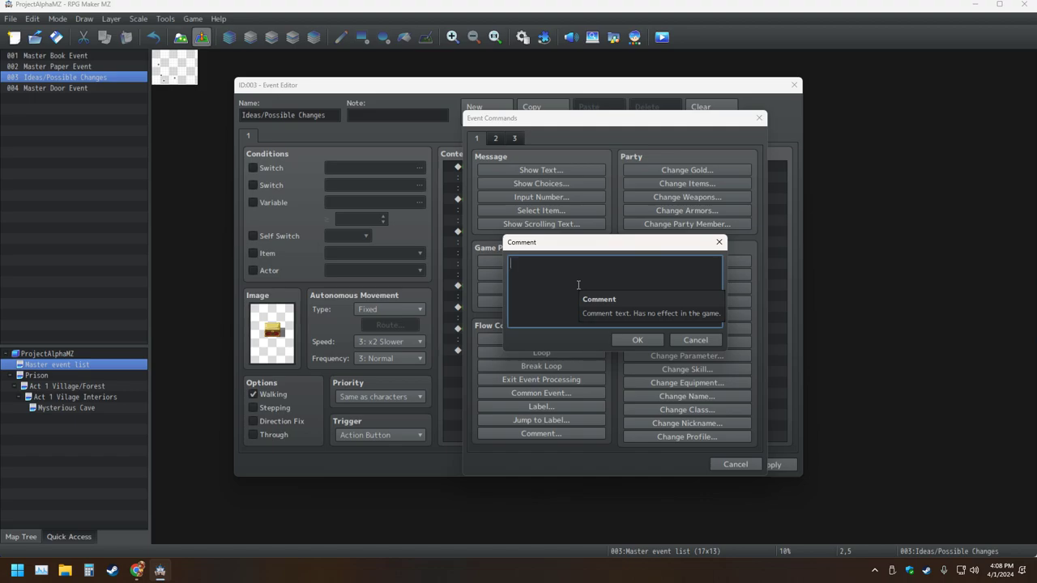
type("Make")
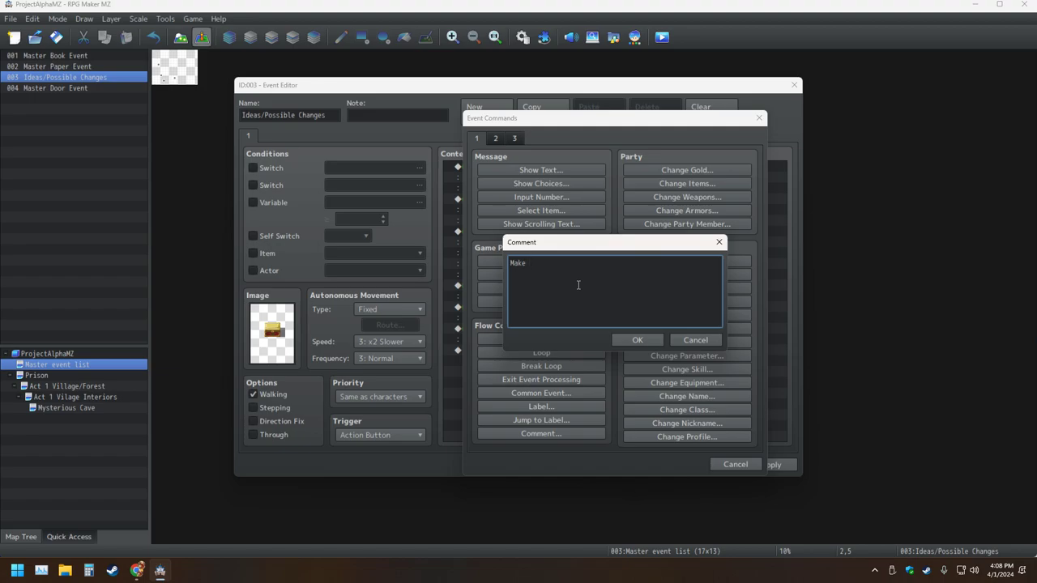
type(" A")
key("BackSpace")
type("a")
type("ss based ")
type("karma syst")
type("em")
type(", or")
key("BackSpace")
key("BackSpace")
key("BackSpace")
type("o")
key("BackSpace")
type("1.")
key("Return")
key("BackSpace")
key("Return")
type("2")
key("BackSpace")
type("that")
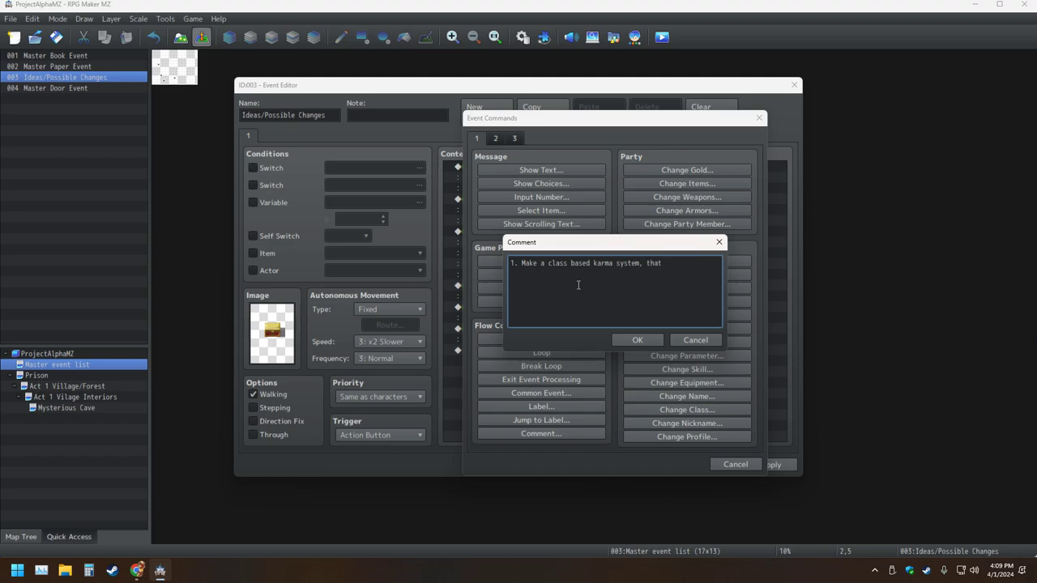
type(" leads to")
type("diffee")
key("BackSpace")
key("BackSpace")
key("BackSpace")
key("BackSpace")
key("BackSpace")
key("BackSpace")
type("different ending???")
- Add "2.Relationship status with certain npcs. (not for romance or for lewds.)" as the second idea below a blank line and accept the comment
type("REL")
key("BackSpace")
key("BackSpace")
key("BackSpace")
type("2.")
type("Rela")
type("t")
type("tio")
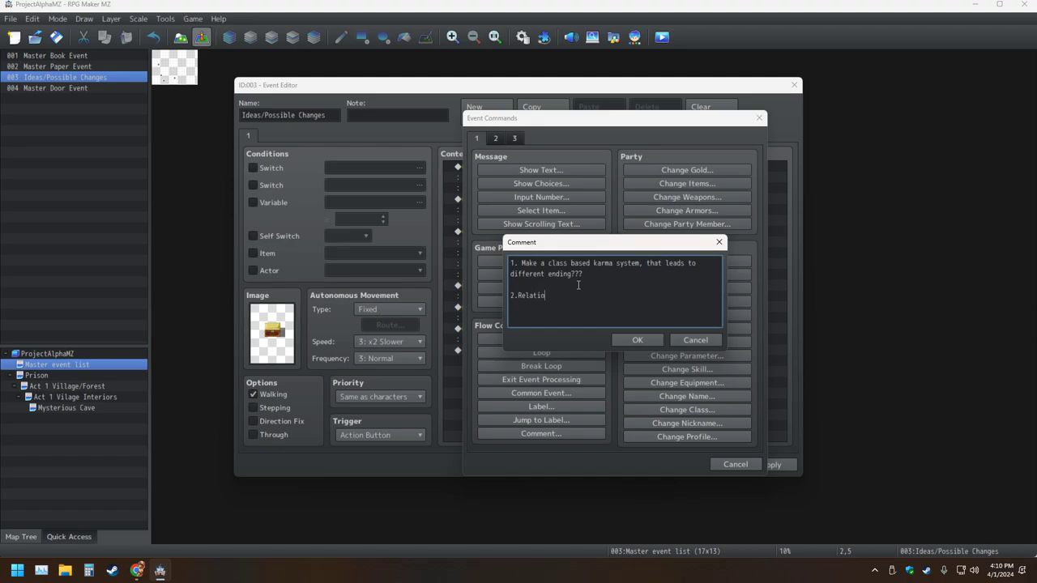
type("nship status with certain npcs.")
key("BackSpace")
type("(not for roma")
key("BackSpace")
key("BackSpace")
key("BackSpace")
key("BackSpace")
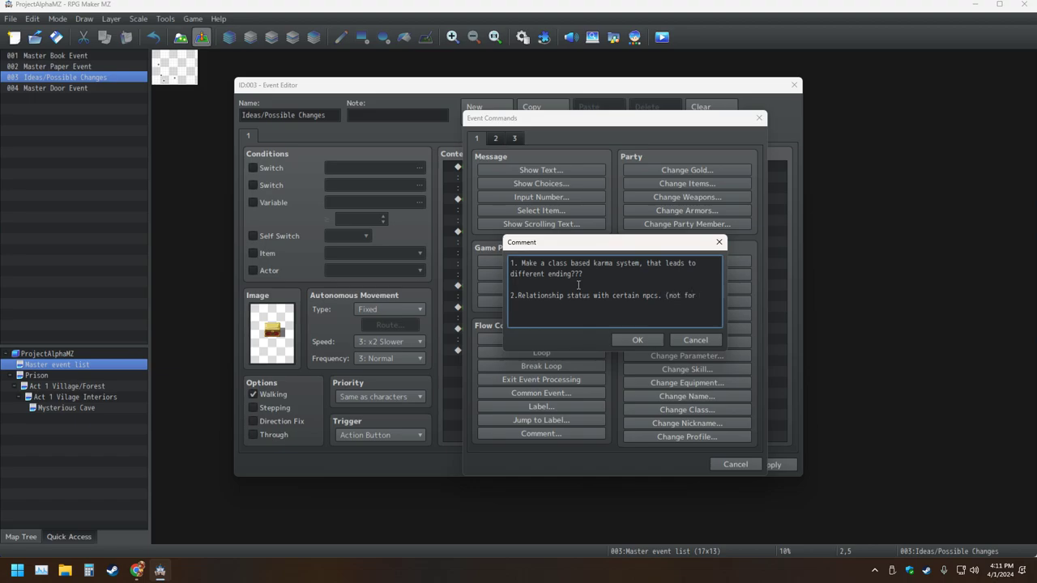
type("romance)")
type("or for lewss.")
left_click(630, 340)
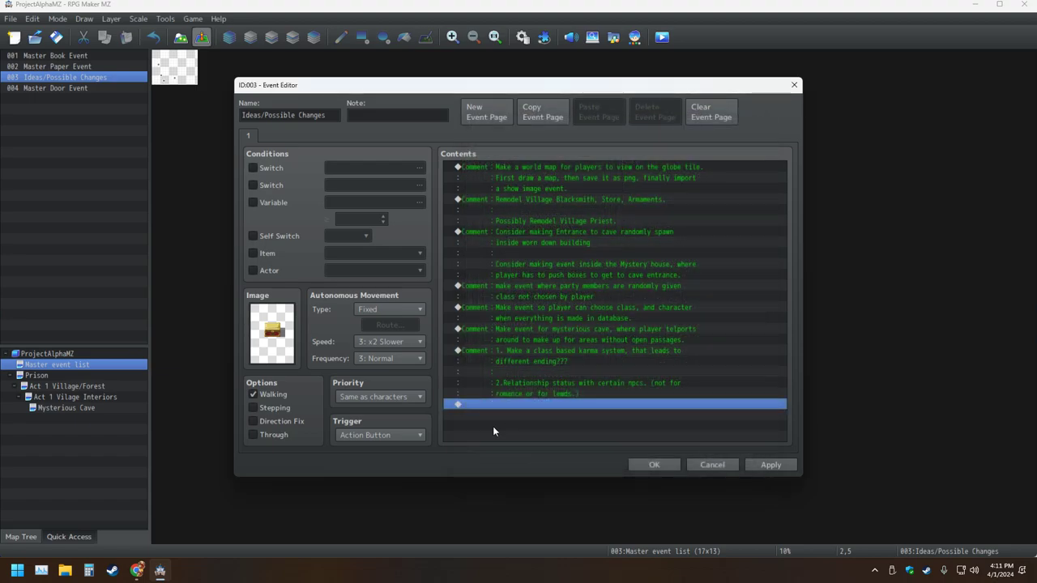
- Accept the changes to the Ideas/Possible Changes event and save the project
left_click(636, 464)
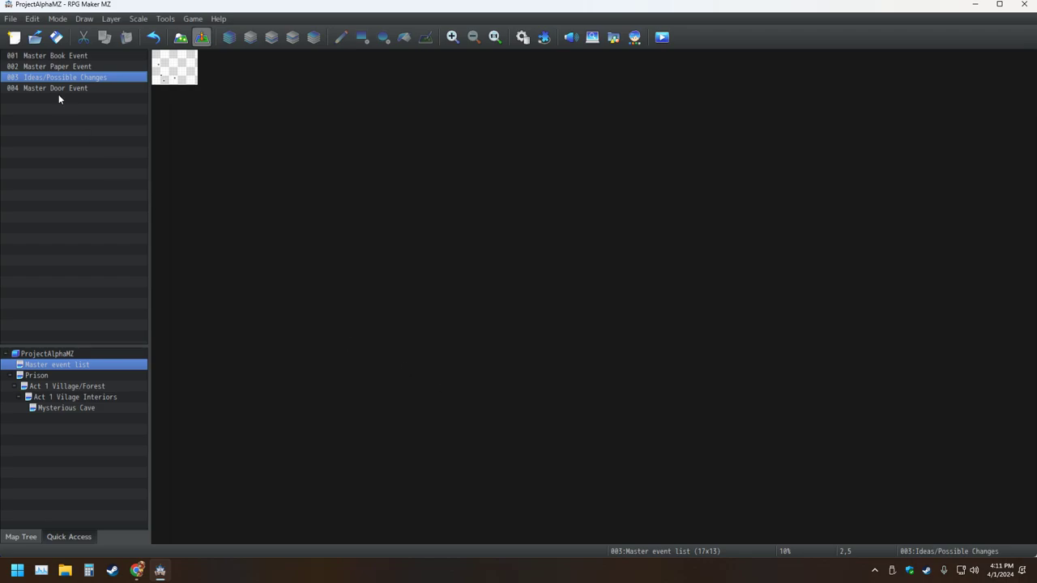
left_click(55, 42)
- Open the database's class list at the unnamed class 0003
right_click(50, 374)
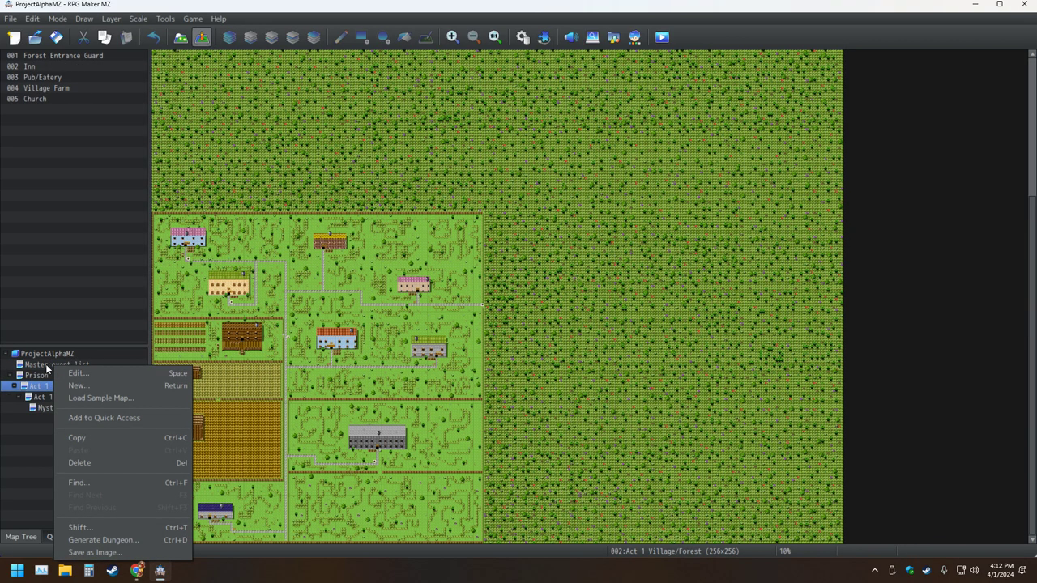
key("Escape")
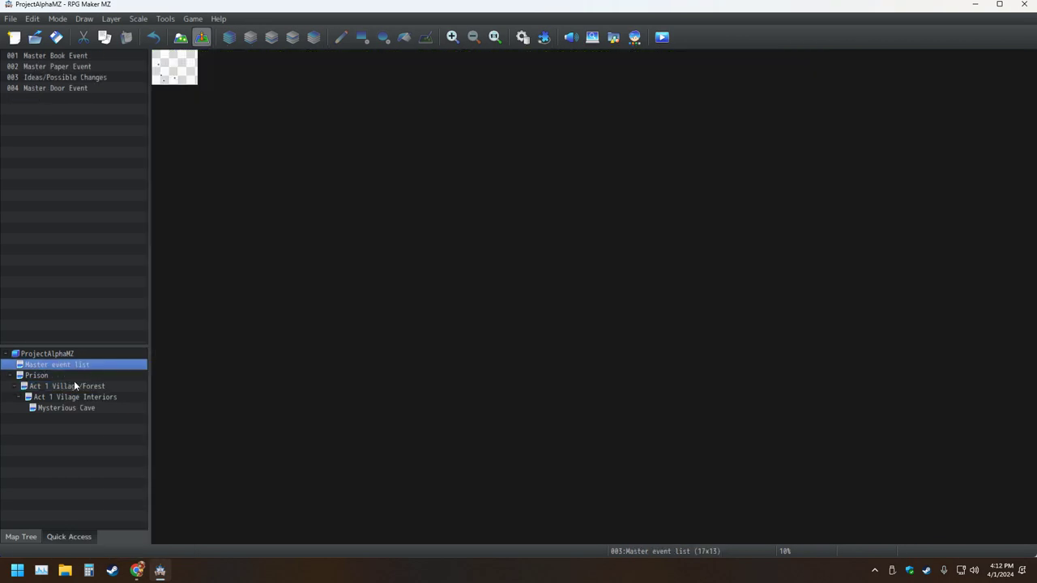
left_click(521, 38)
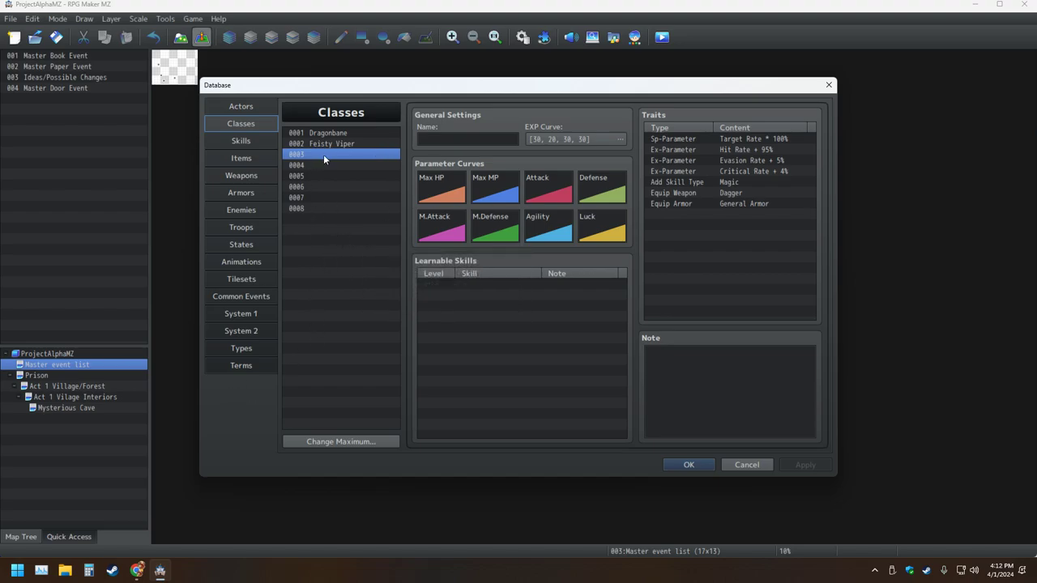
- Switch to Chrome, open the bookmarked God & Goddess name generator and look through its generated names
left_click(137, 571)
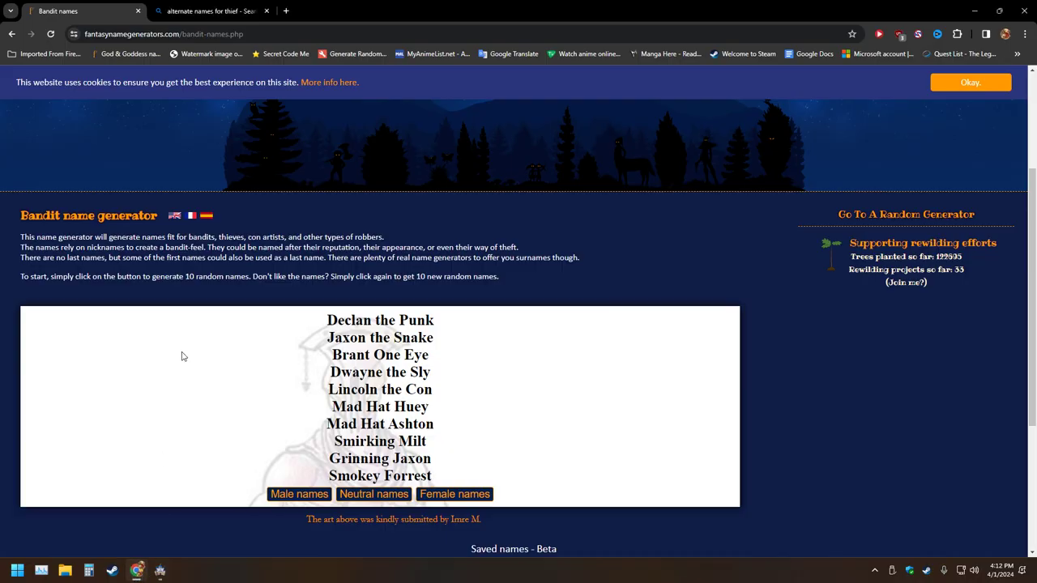
left_click(11, 34)
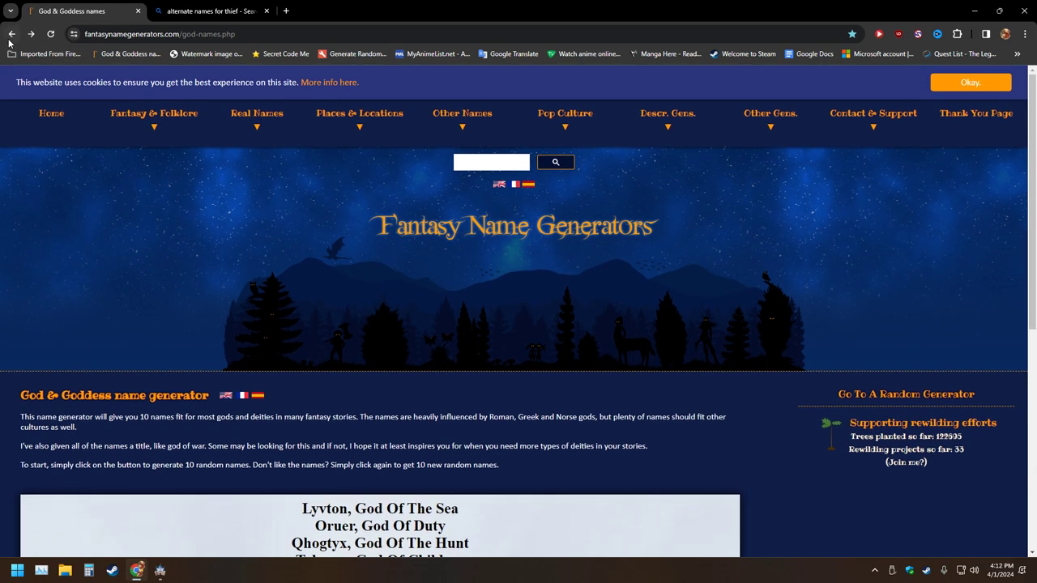
left_click(11, 33)
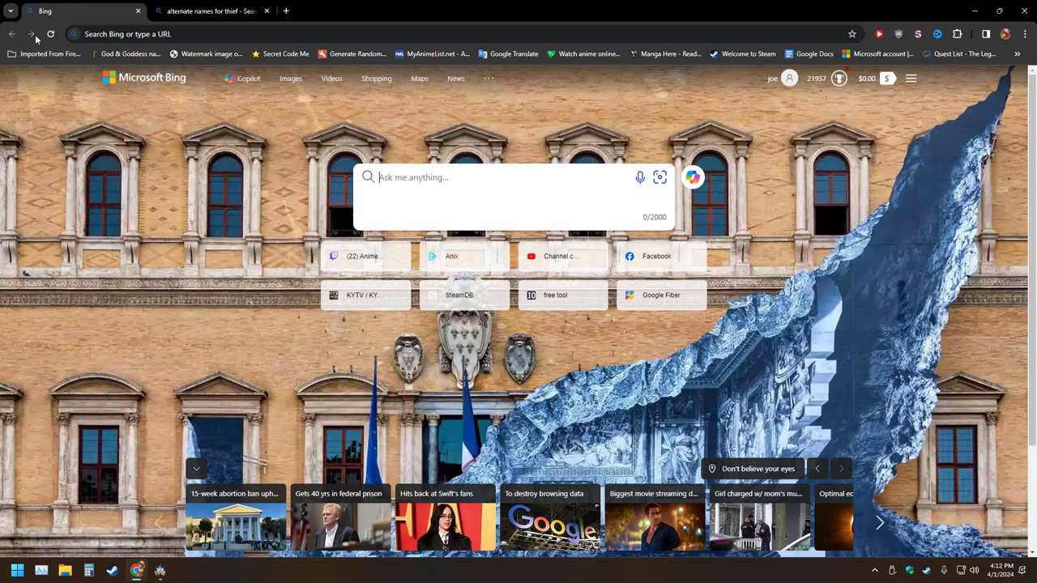
left_click(128, 53)
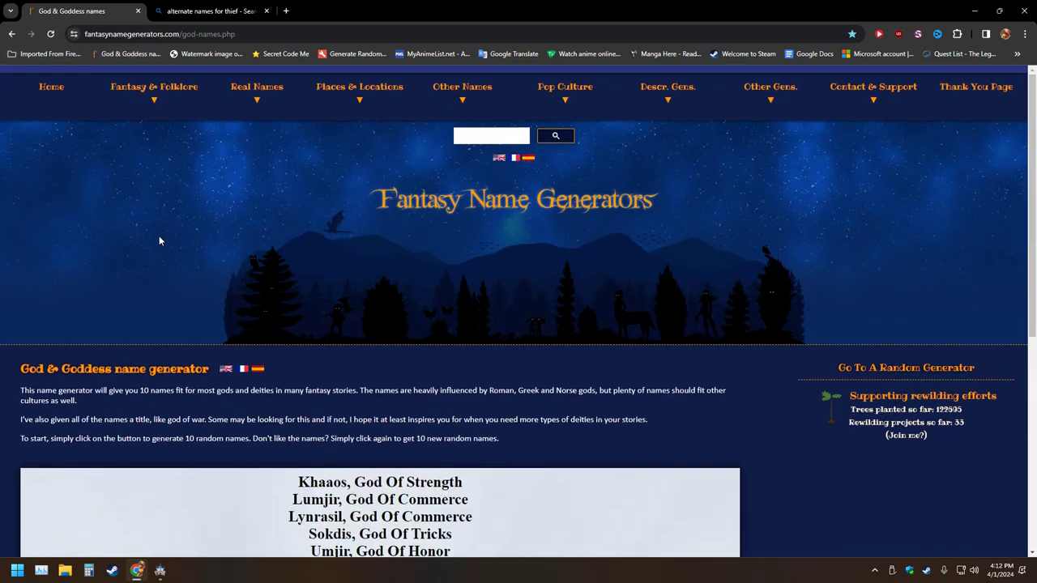
scroll(199, 279, "down", 5)
scroll(195, 278, "up", 2)
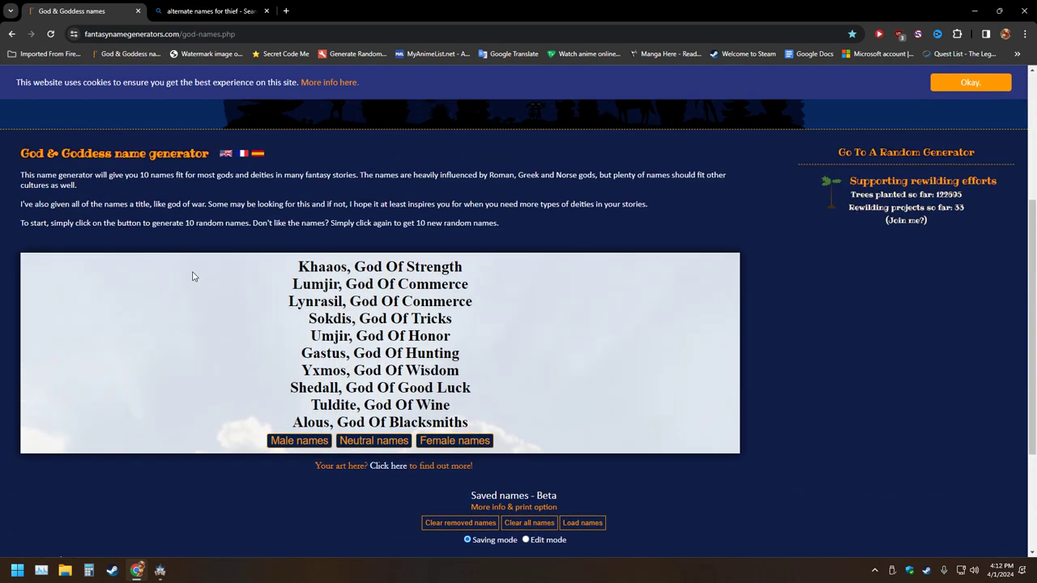
scroll(193, 277, "up", 2)
scroll(192, 276, "down", 2)
left_click(141, 57)
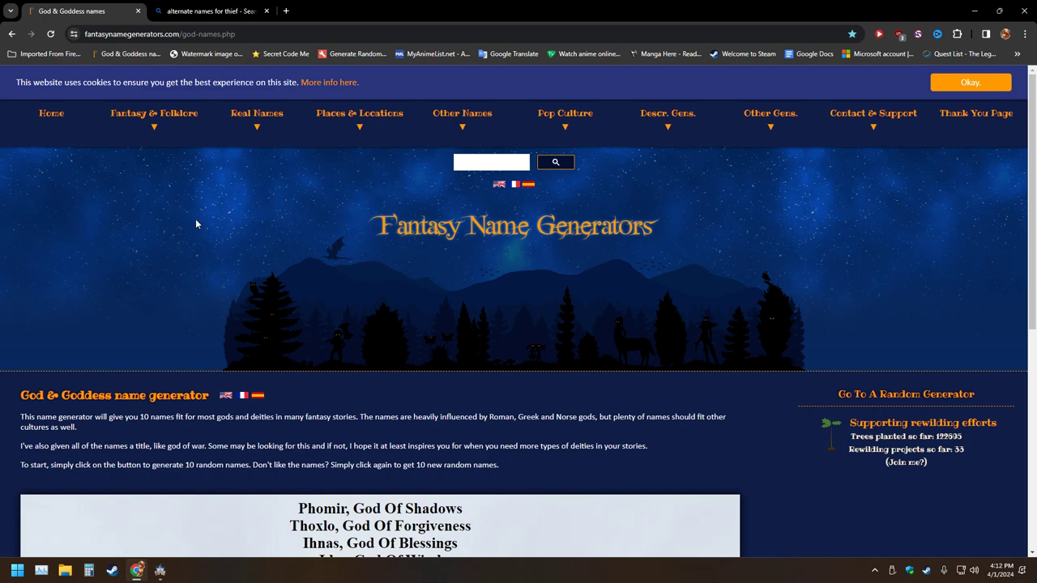
scroll(195, 224, "down", 4)
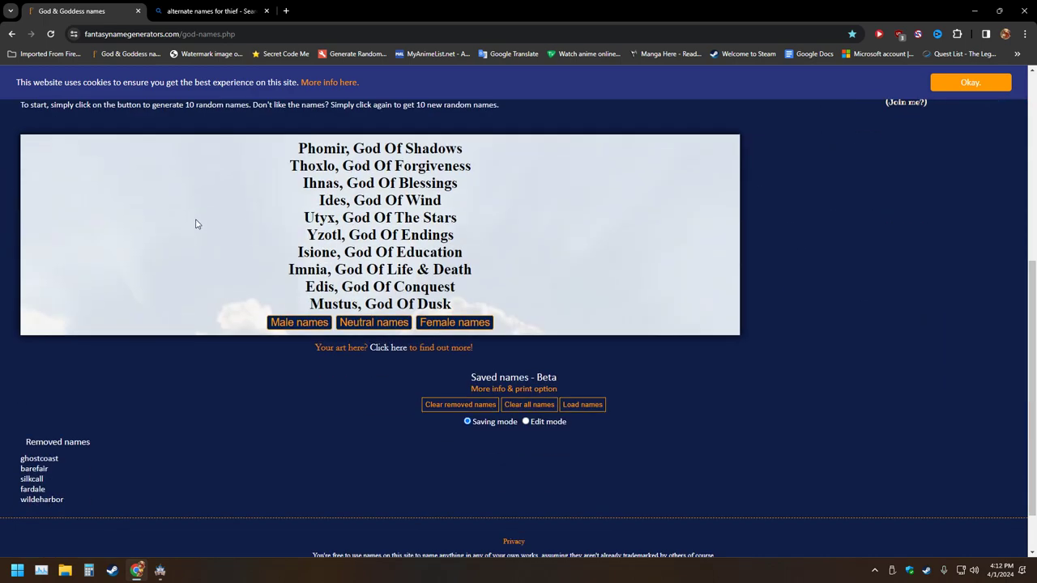
scroll(195, 224, "up", 4)
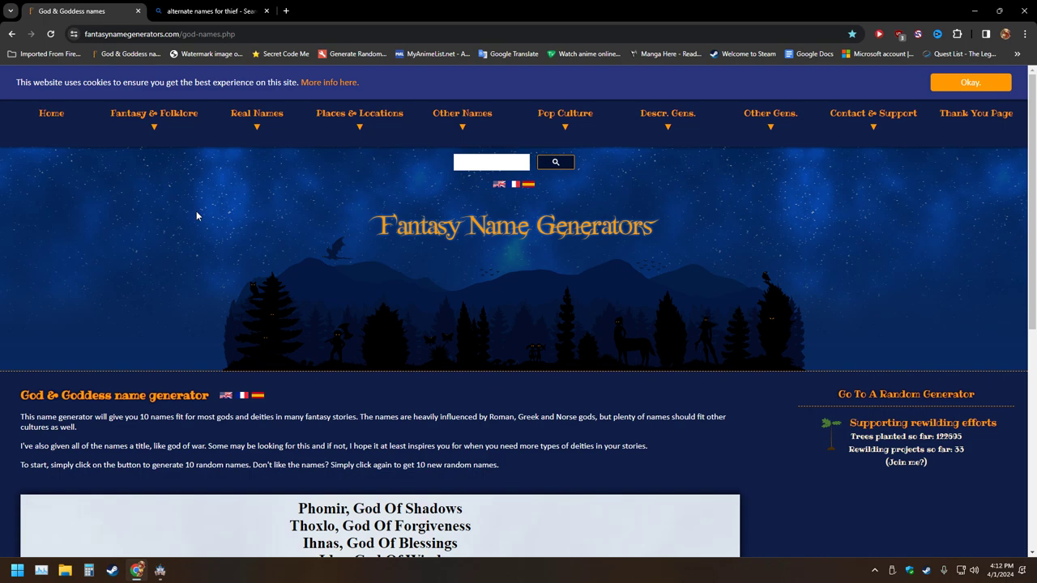
- Open the Bounty Hunter name generator from the Fantasy & Folklore categories and generate new neutral and male names
left_click(154, 122)
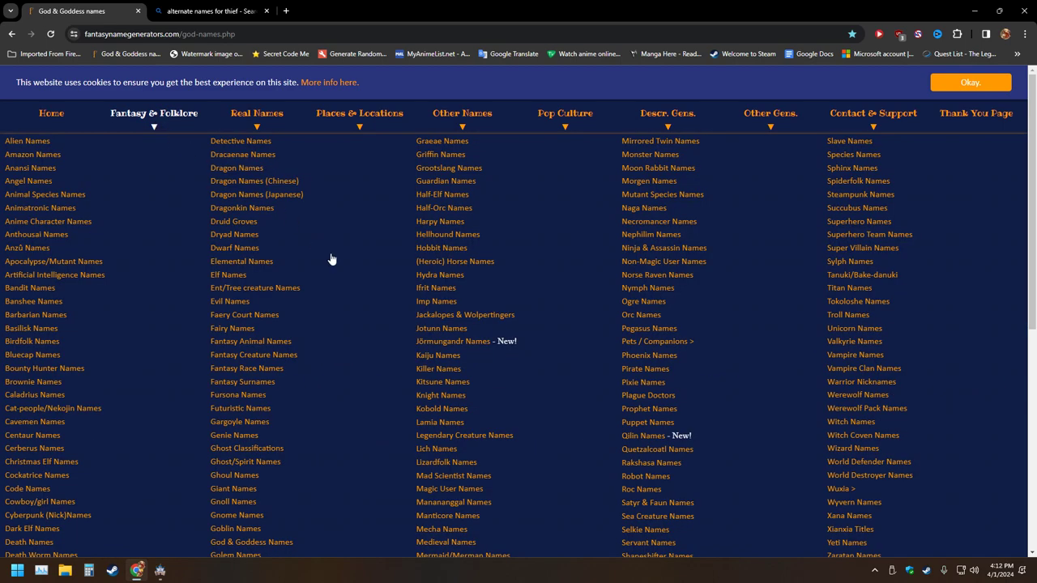
left_click(68, 368)
scroll(243, 345, "down", 2)
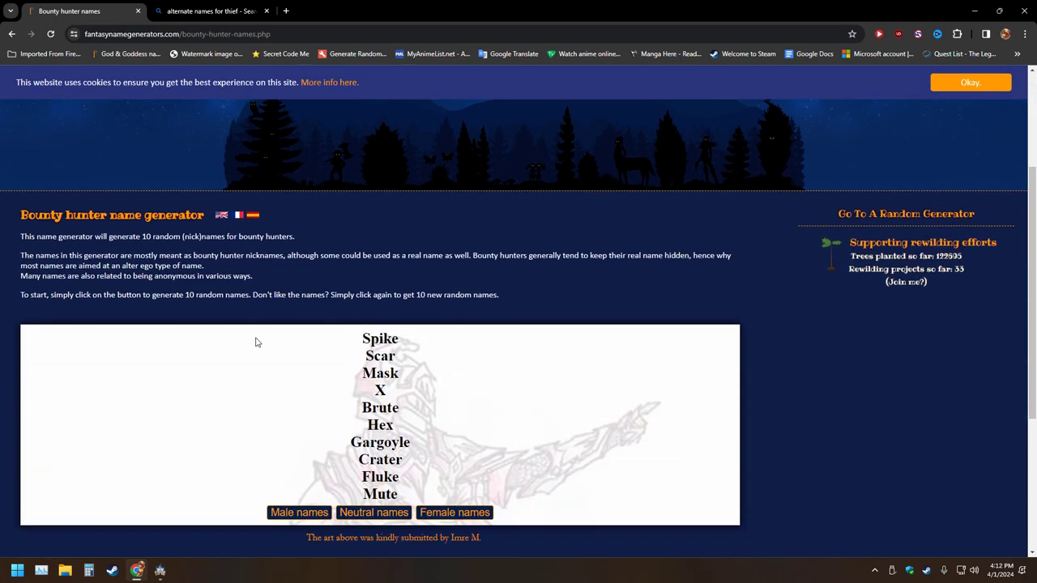
scroll(256, 342, "down", 2)
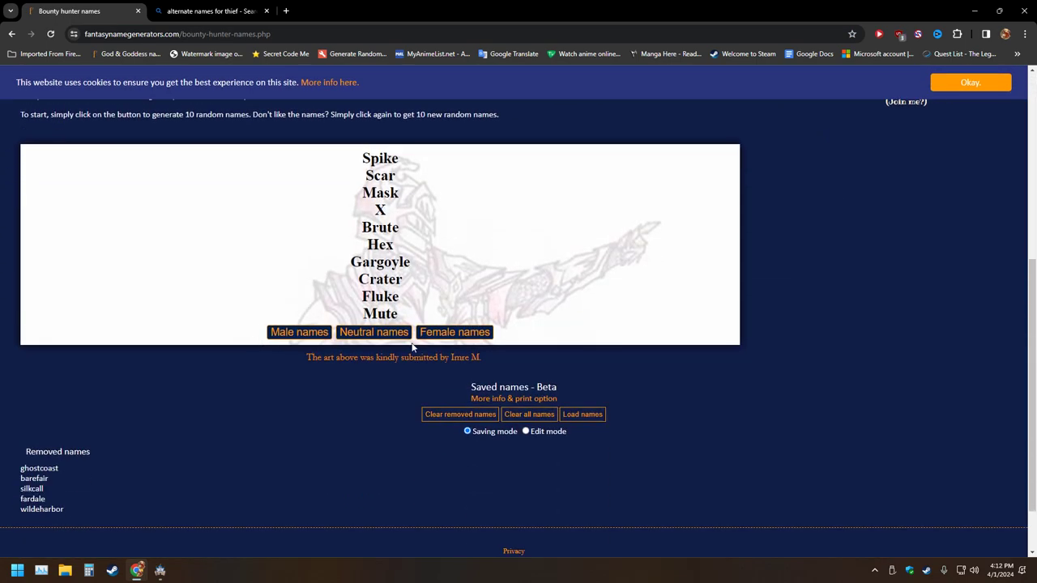
left_click(356, 339)
left_click(308, 338)
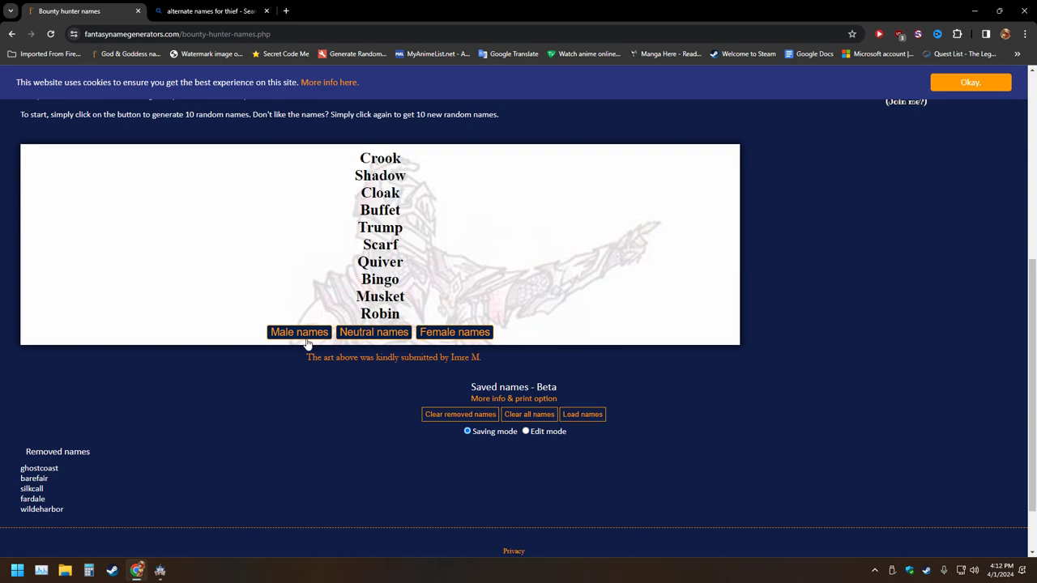
- Examine the thief synonyms in the Bing results and the Fantasy & Folklore generator categories for class name ideas
left_click(12, 34)
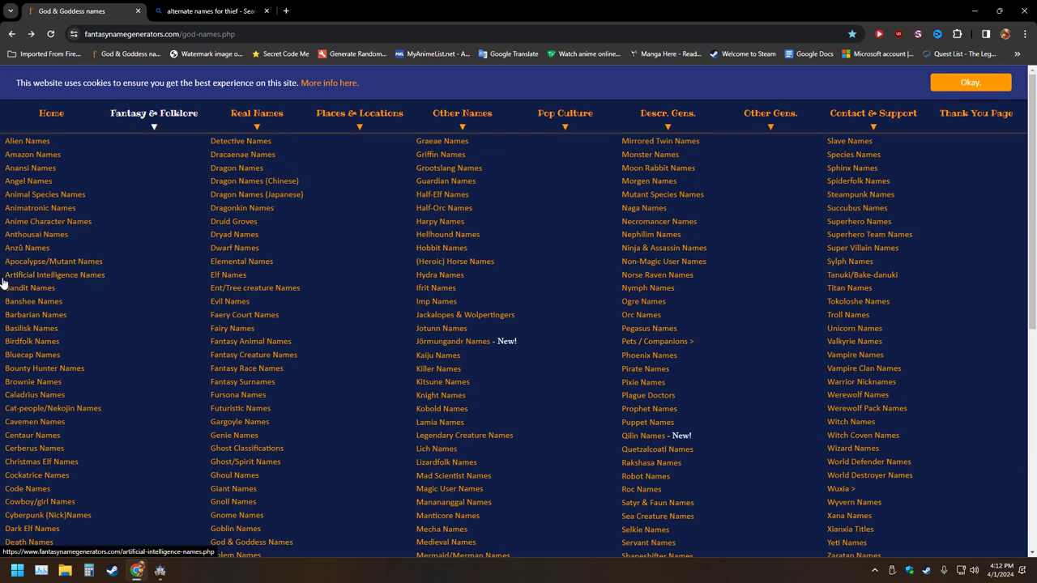
left_click(209, 11)
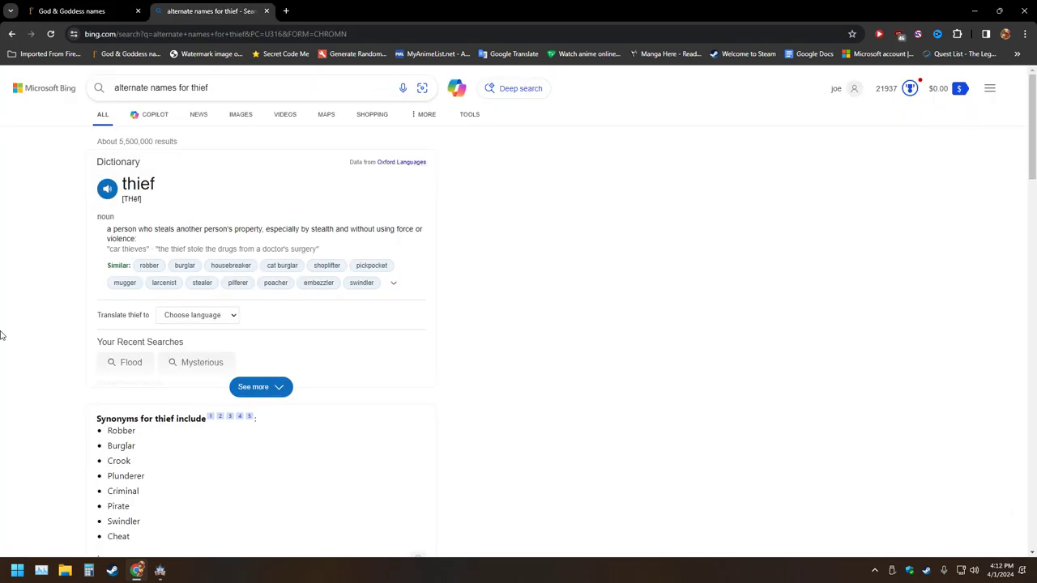
scroll(24, 375, "down", 2)
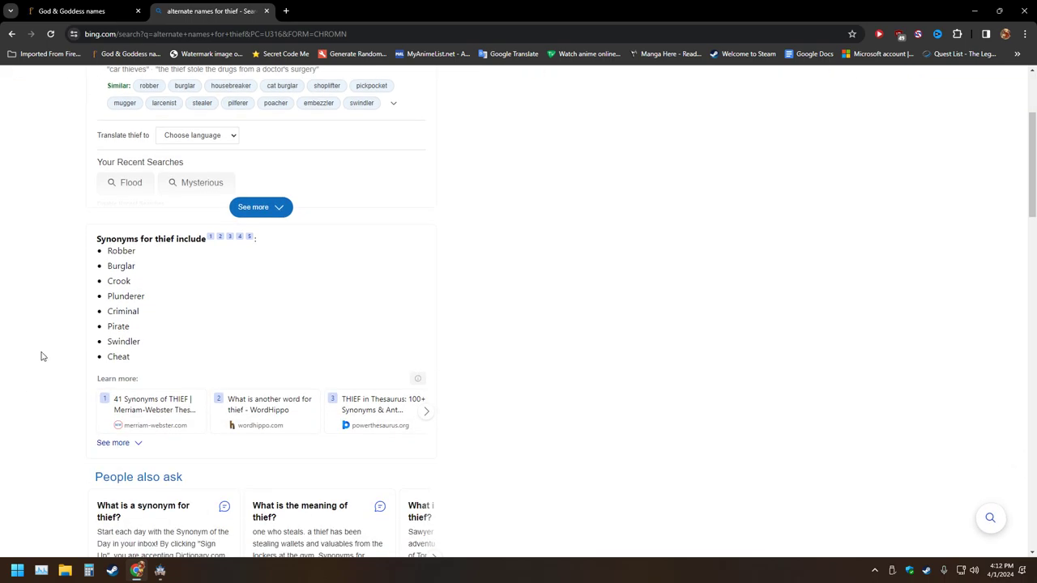
left_click(71, 11)
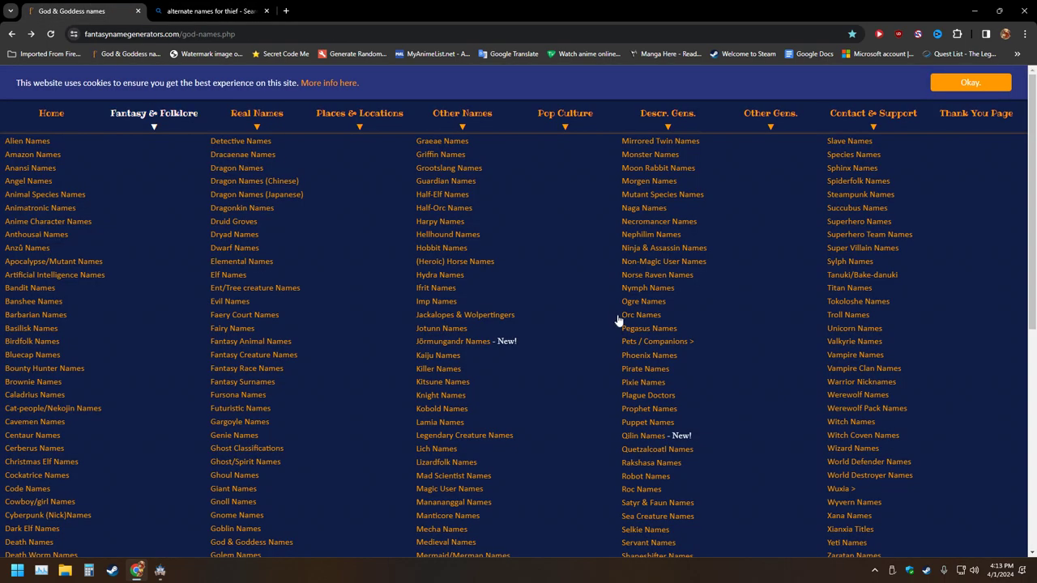
scroll(594, 337, "down", 3)
scroll(594, 337, "up", 3)
scroll(593, 337, "down", 3)
scroll(594, 336, "up", 3)
left_click(212, 11)
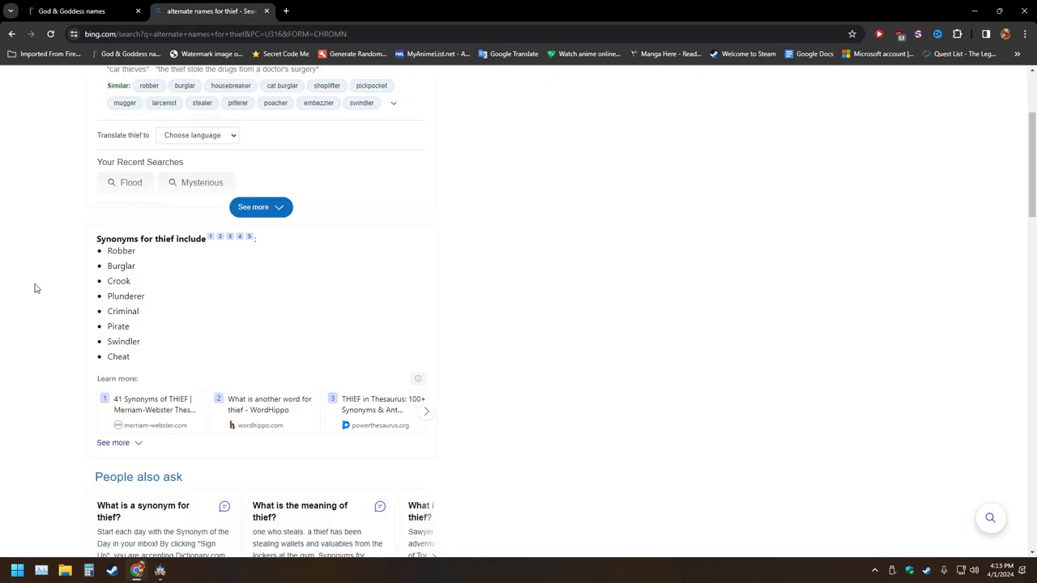
- Open the Code Names generator from the Fantasy & Folklore categories and examine its generated names
key("ctrl+Tab")
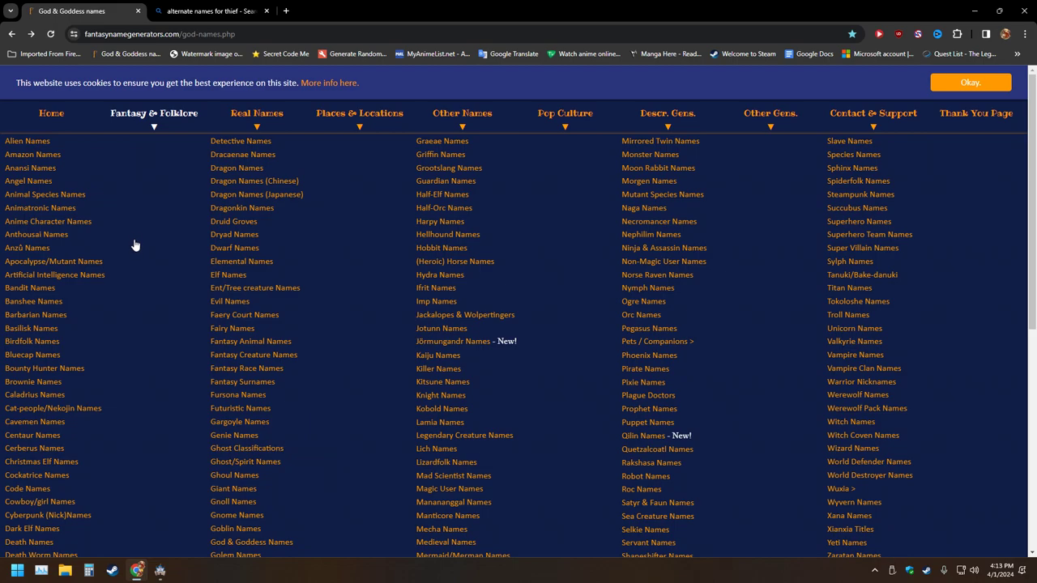
scroll(134, 242, "down", 2)
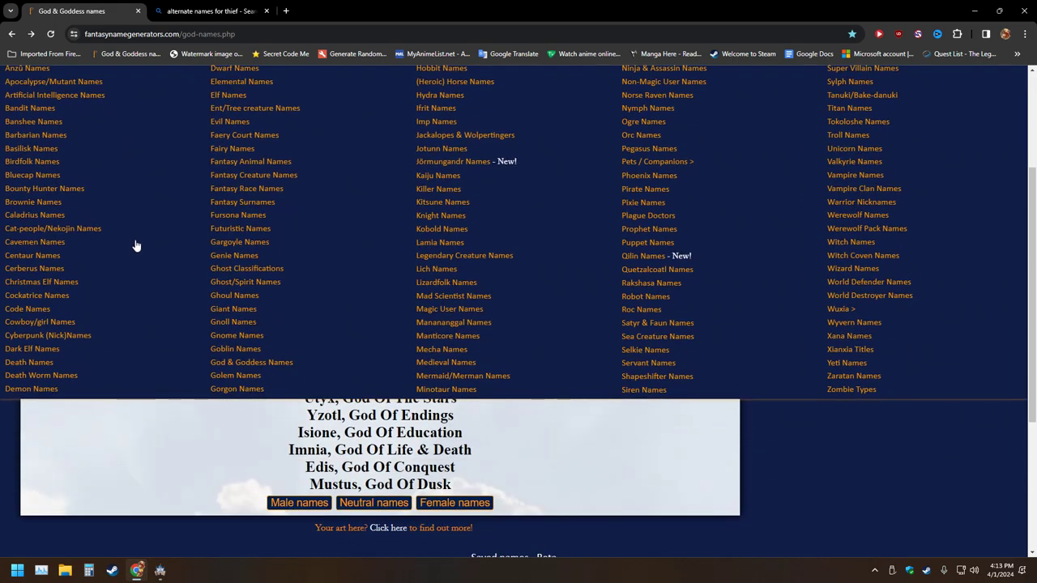
left_click(37, 309)
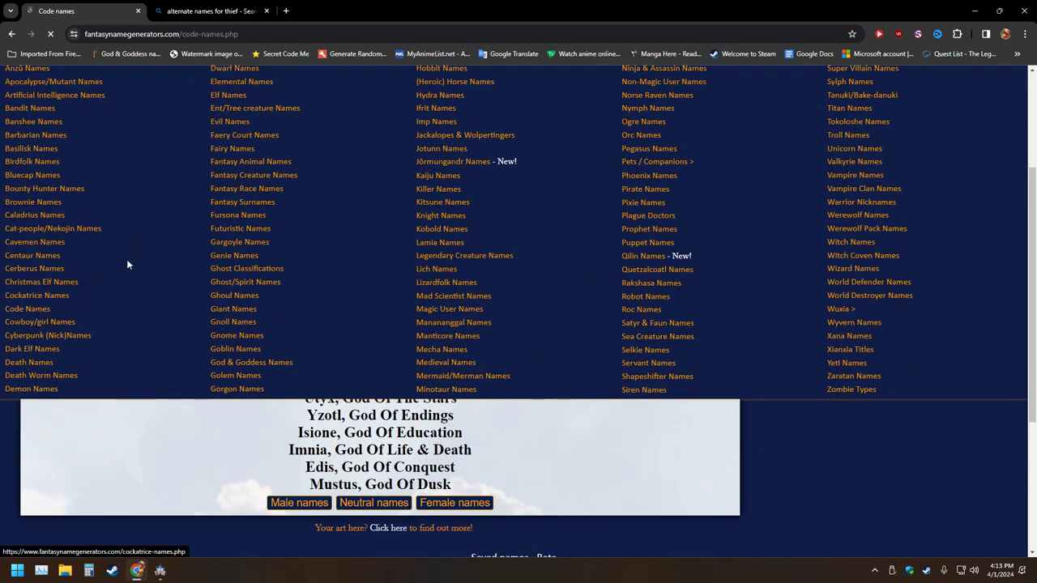
scroll(194, 310, "down", 2)
scroll(219, 308, "down", 2)
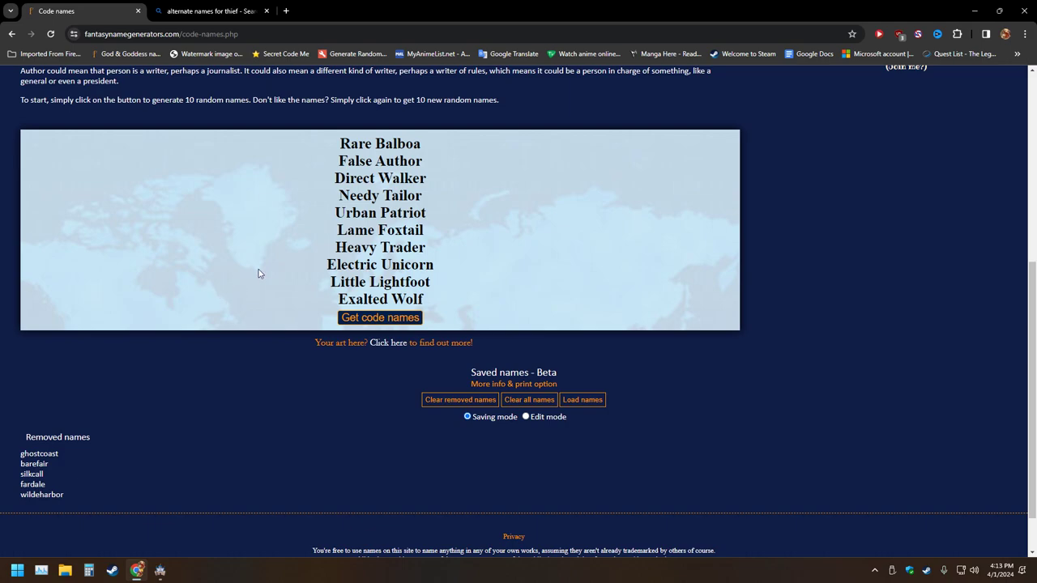
- Generate two new sets of code names and mark Shy Surgeon and Merry Angler as candidates
left_click(404, 322)
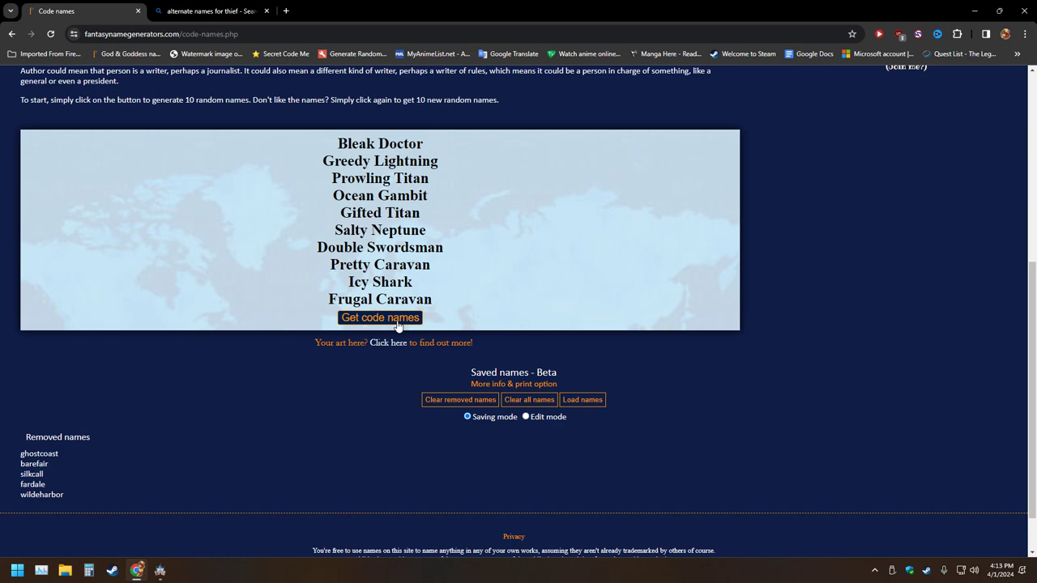
left_click(380, 325)
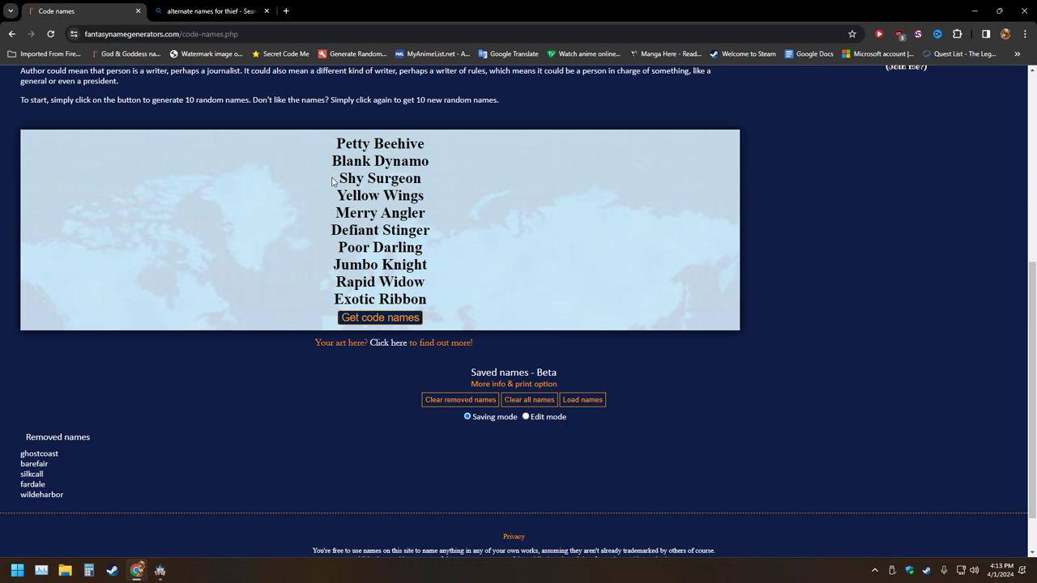
left_click_drag(426, 179, 304, 206)
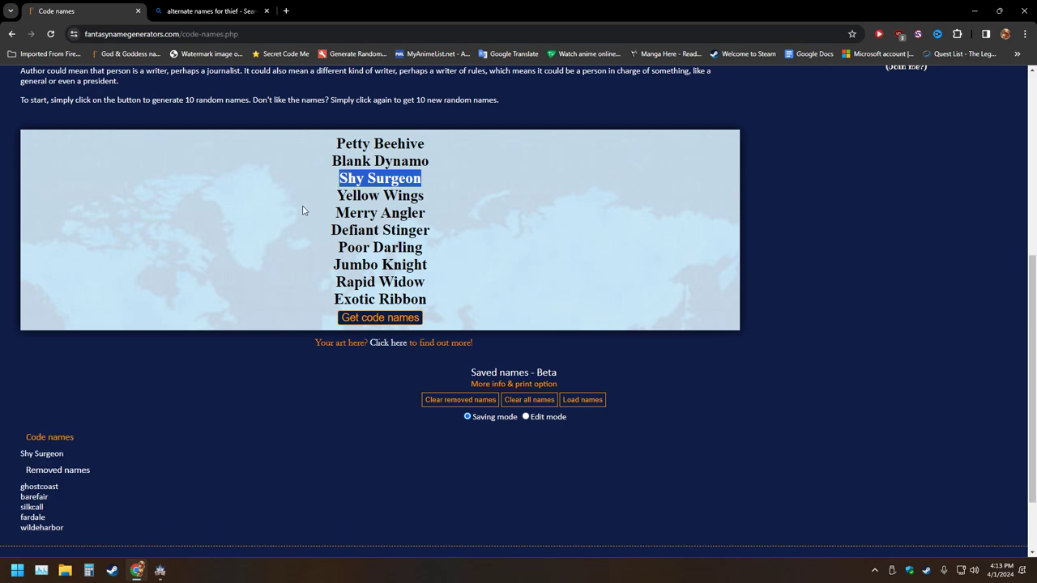
triple_click(297, 219)
left_click(296, 219)
left_click_drag(391, 180, 336, 180)
left_click(298, 222)
triple_click(299, 220)
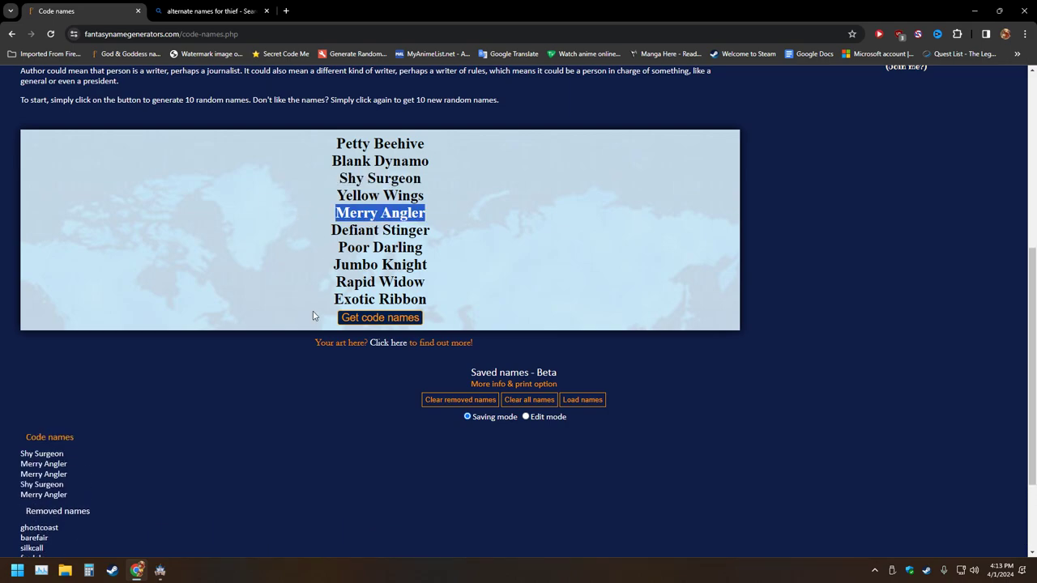
- Generate two further sets of code names and mark Limp Venus and Black Surgeon among the results
left_click(367, 319)
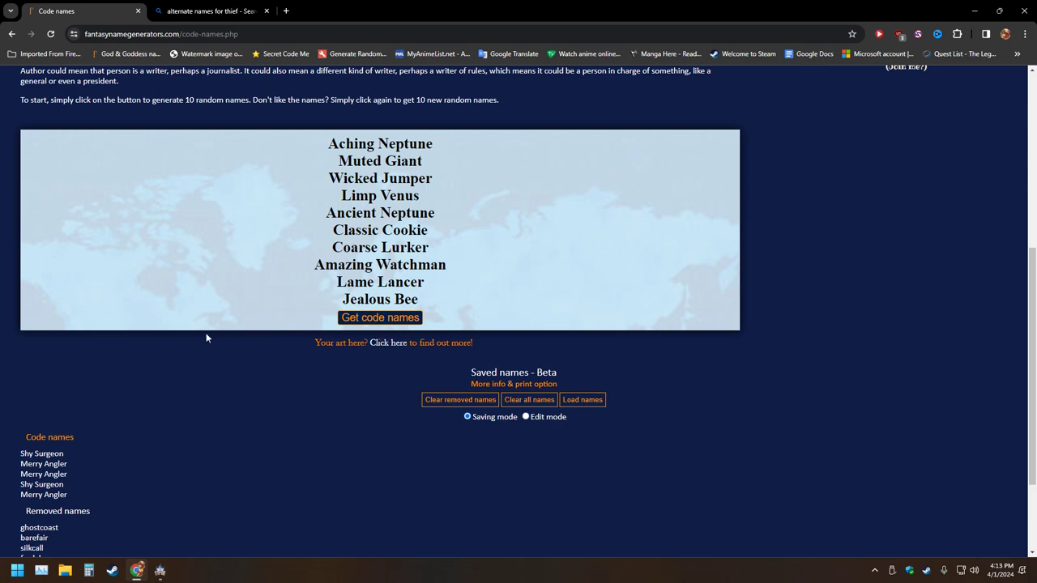
triple_click(391, 197)
triple_click(391, 198)
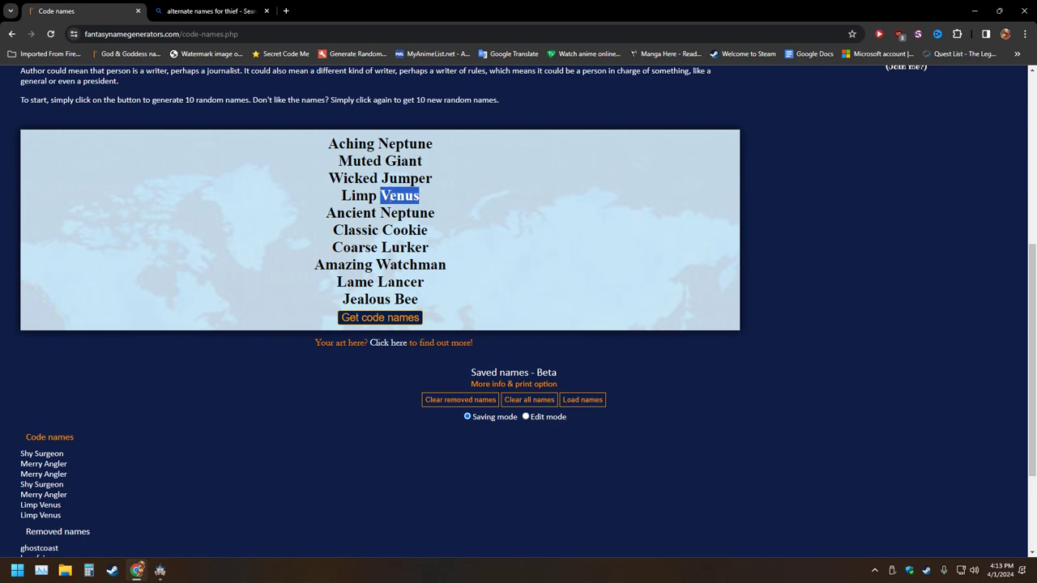
triple_click(242, 247)
left_click(399, 319)
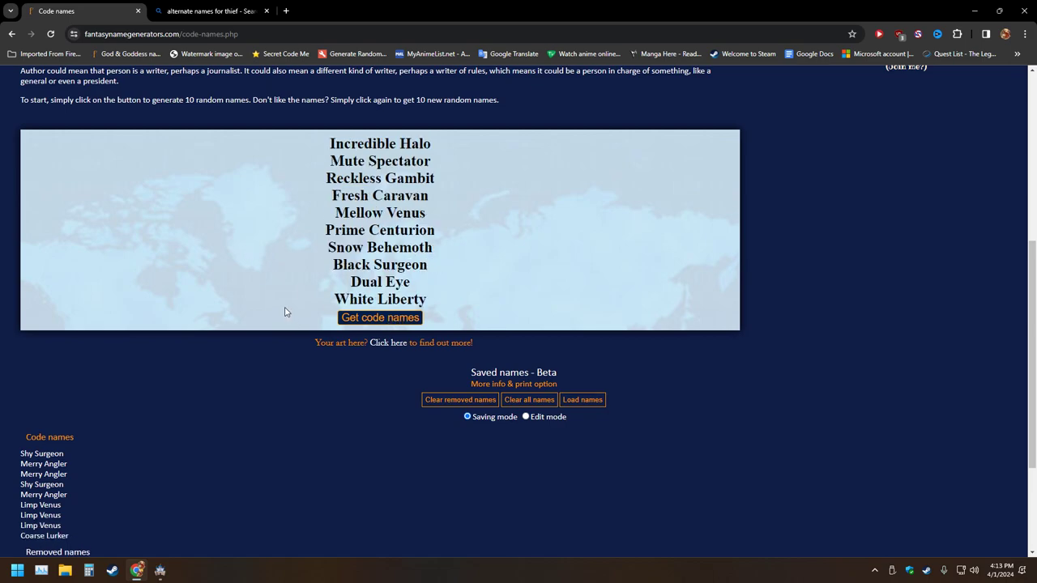
triple_click(427, 265)
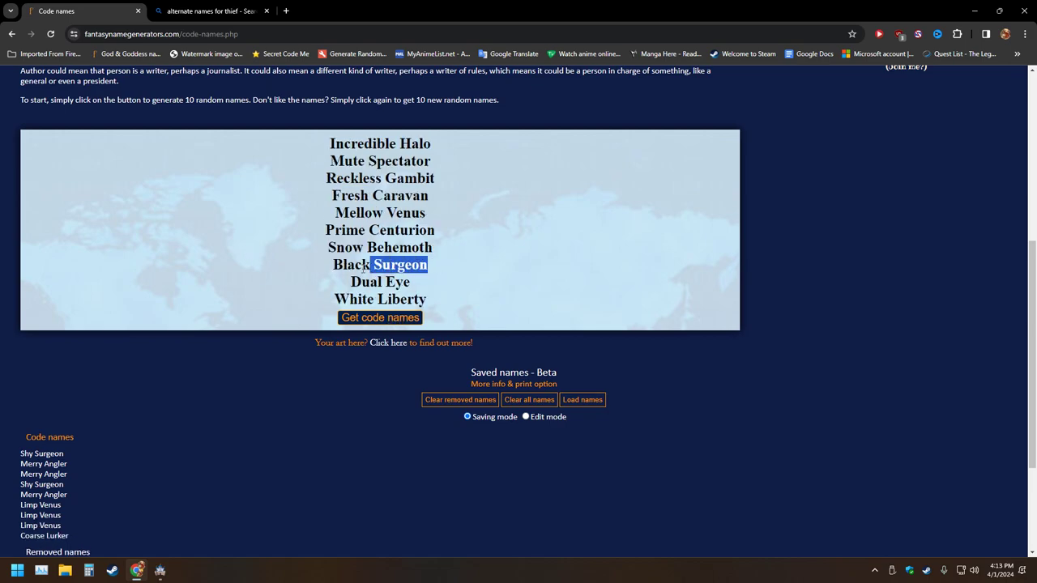
triple_click(279, 289)
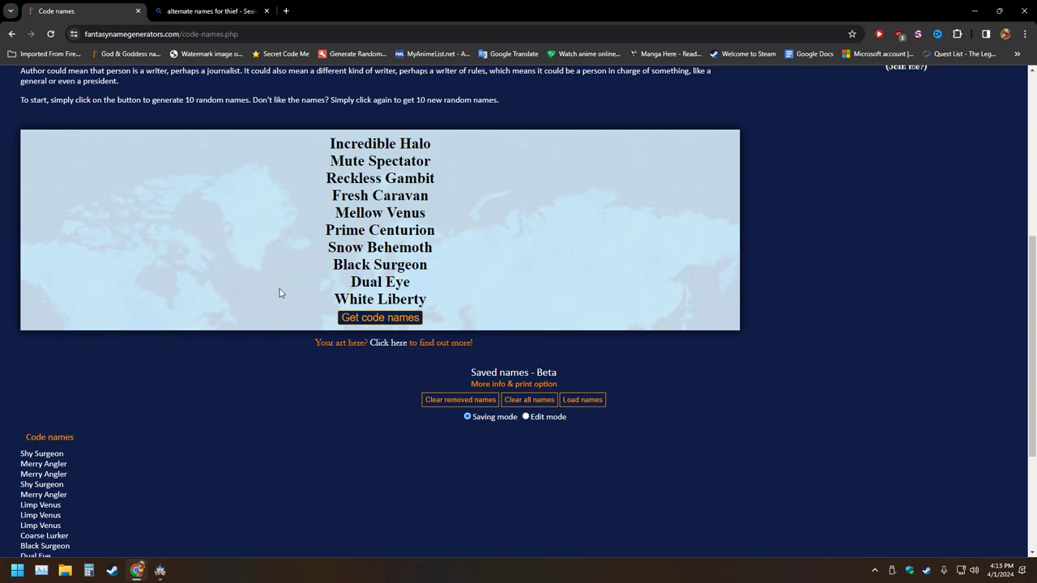
- Remove all the saved code names and the town name Fardale from the saved names lists
scroll(170, 425, "down", 2)
left_click(36, 275)
triple_click(36, 275)
triple_click(36, 275)
triple_click(37, 276)
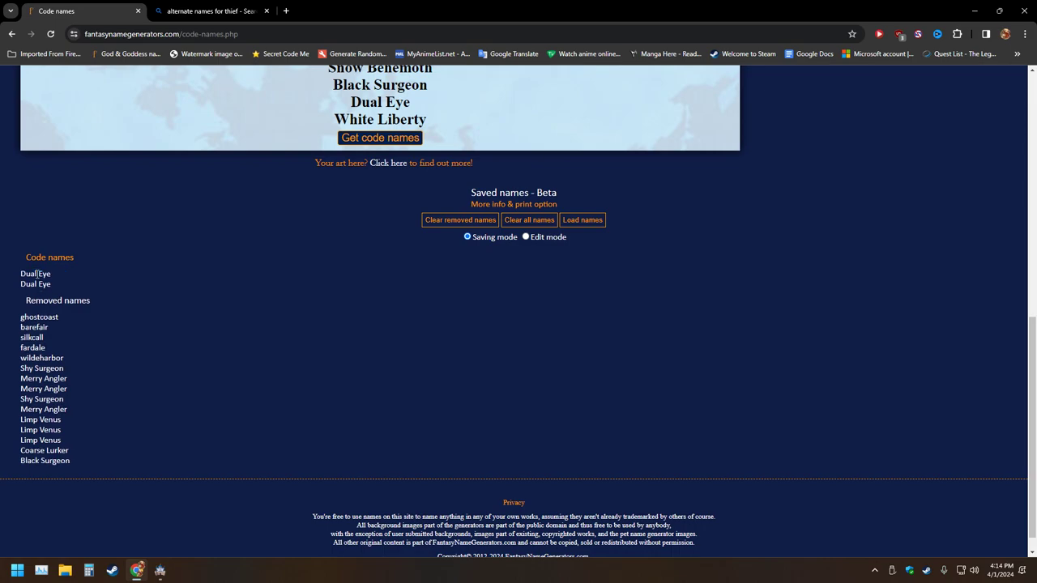
double_click(37, 275)
left_click(37, 274)
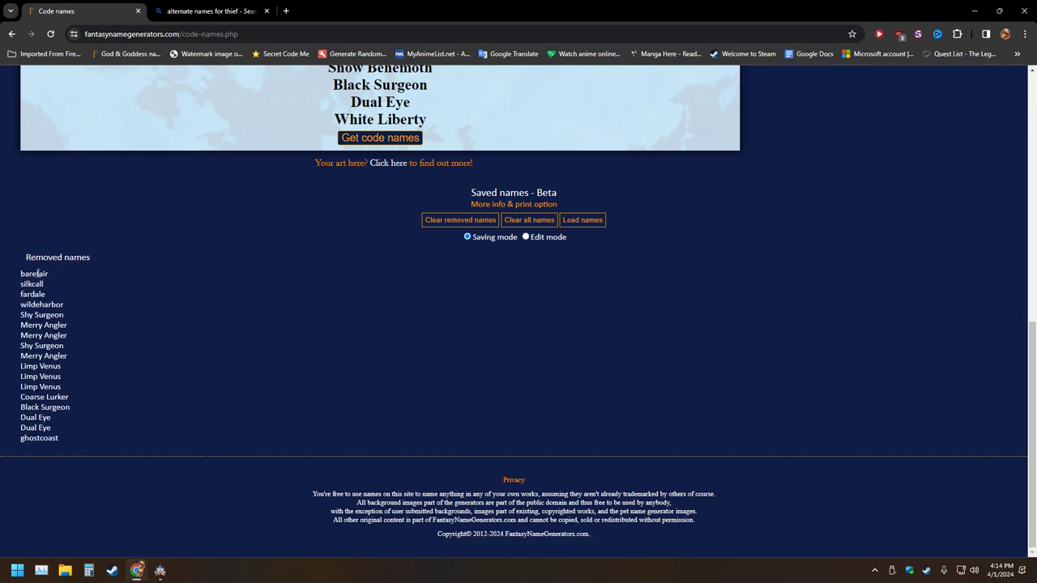
left_click(36, 293)
double_click(36, 292)
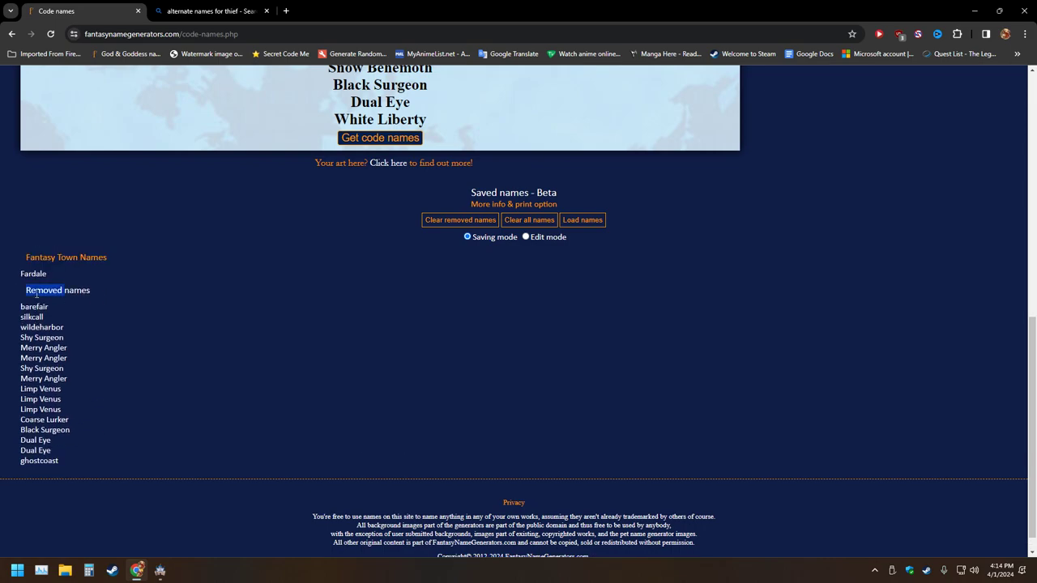
left_click(29, 275)
- Return to the generated code names and generate three more sets to look for a class name
scroll(272, 290, "up", 5)
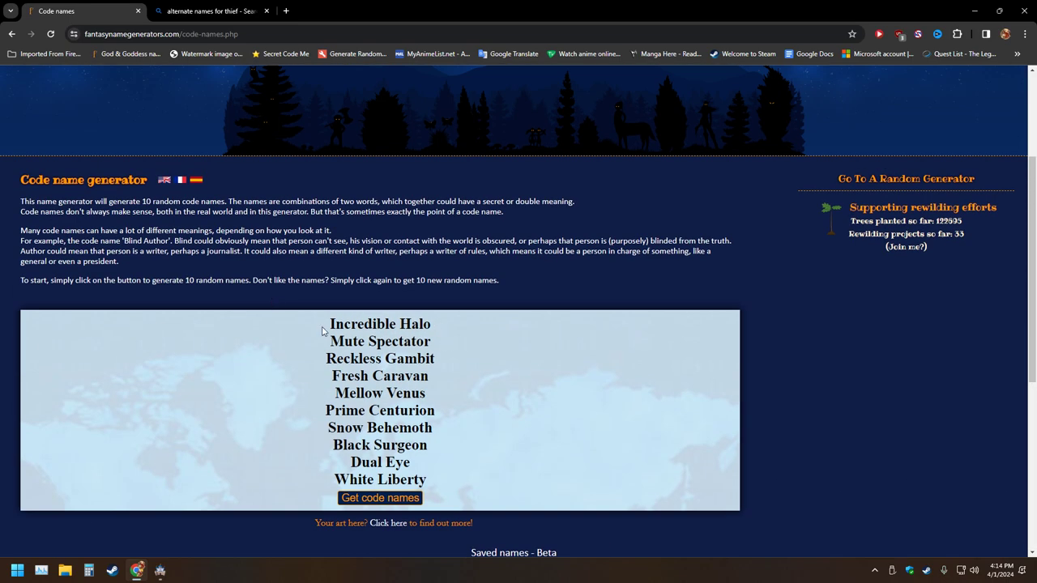
scroll(310, 363, "down", 2)
scroll(311, 364, "down", 1)
scroll(310, 364, "up", 1)
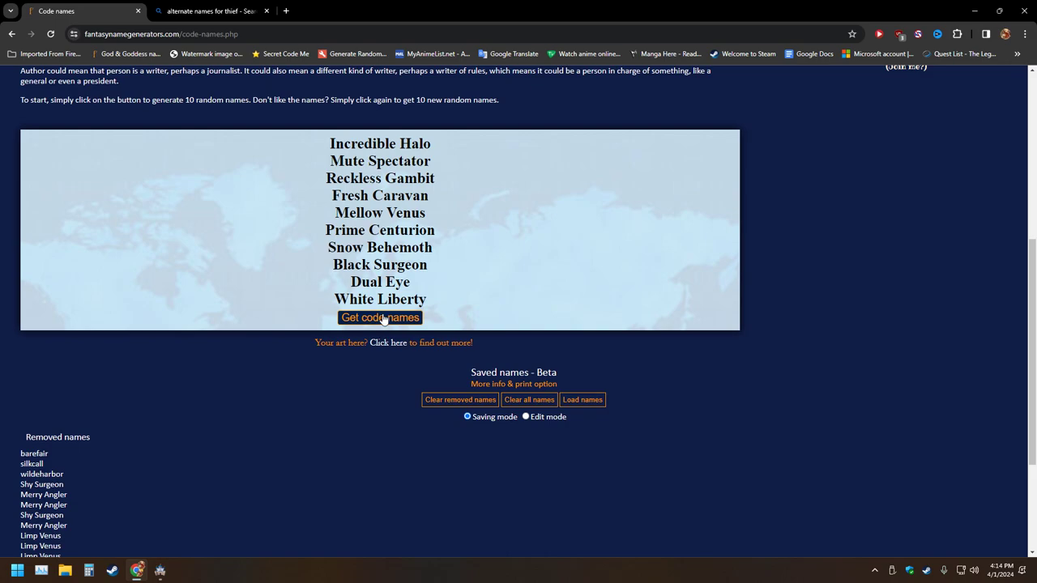
left_click(384, 318)
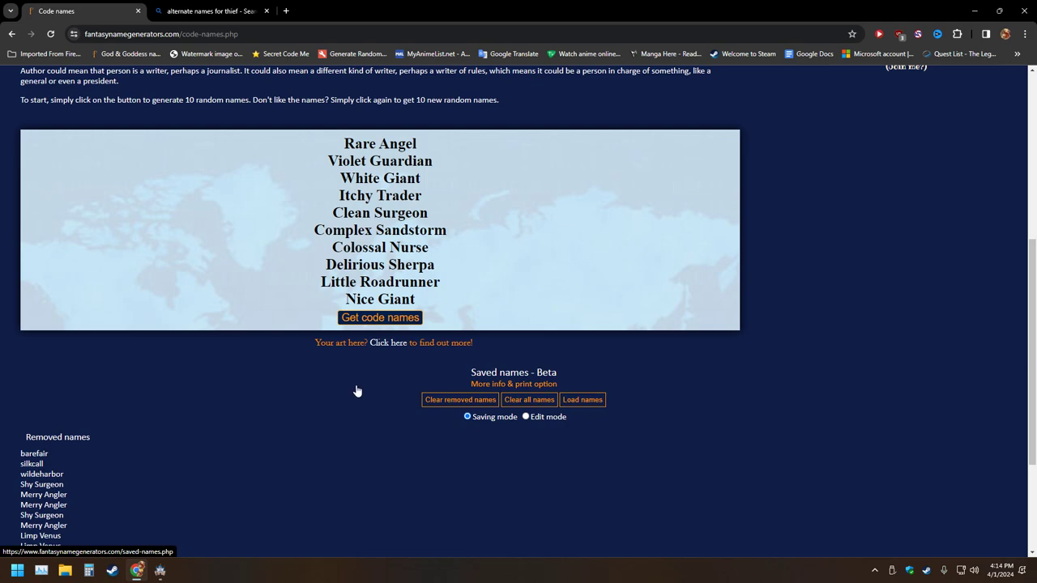
left_click(382, 322)
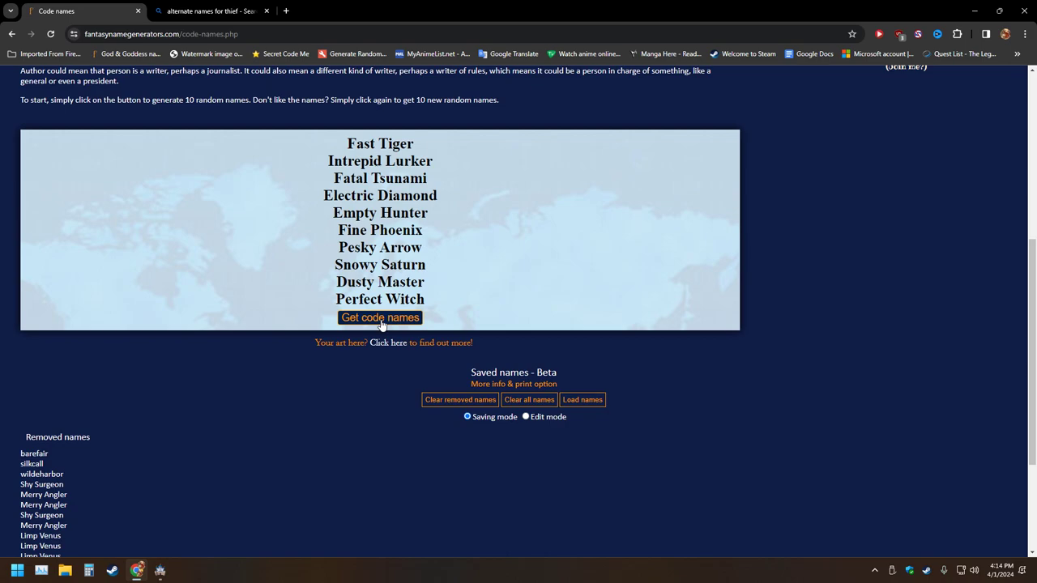
left_click(381, 318)
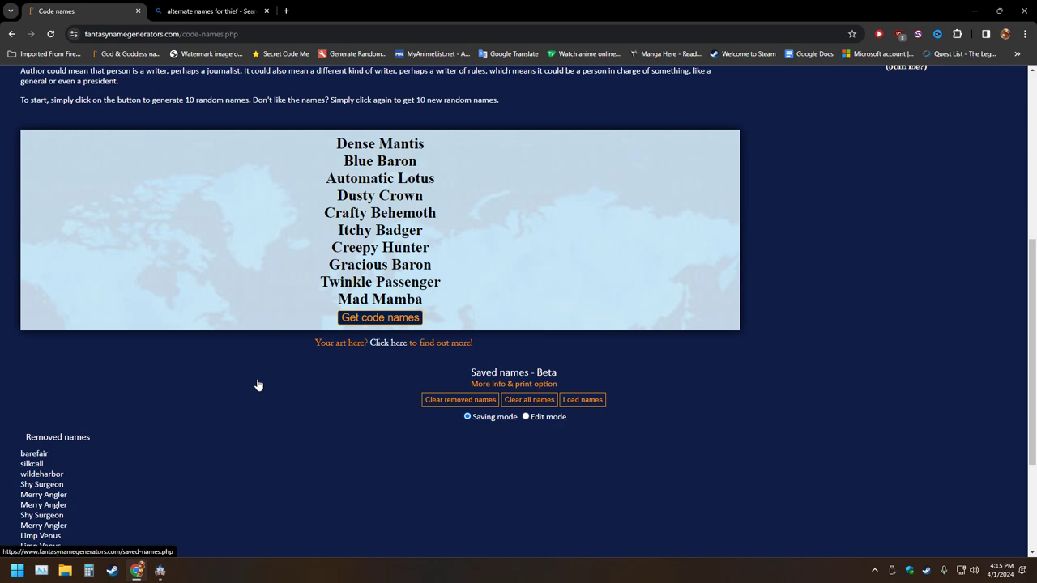
- Switch to RPG Maker MZ and name the third class Itchy Mamba
key("alt+Tab")
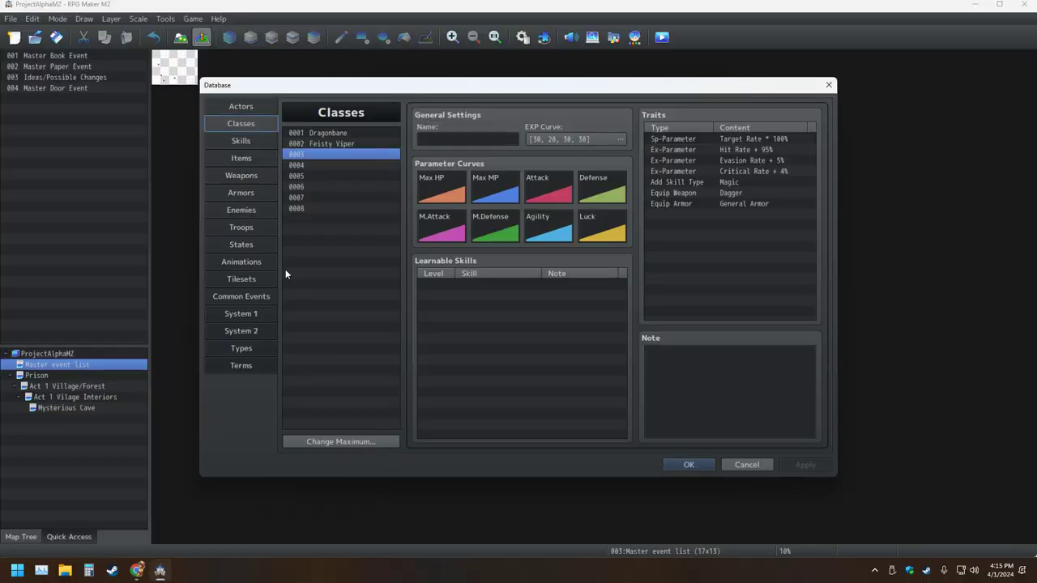
left_click(489, 137)
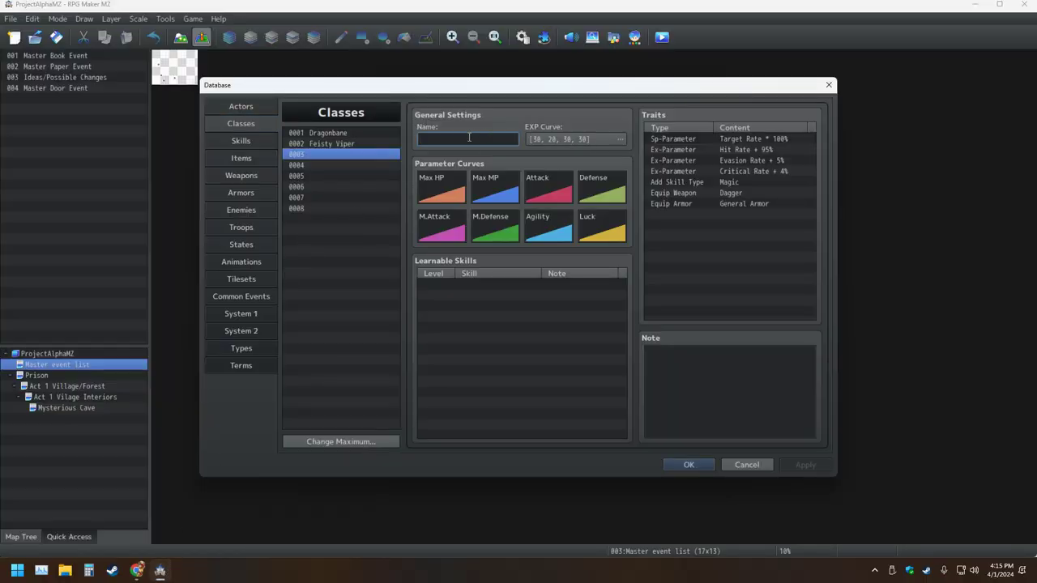
type("Itchy ")
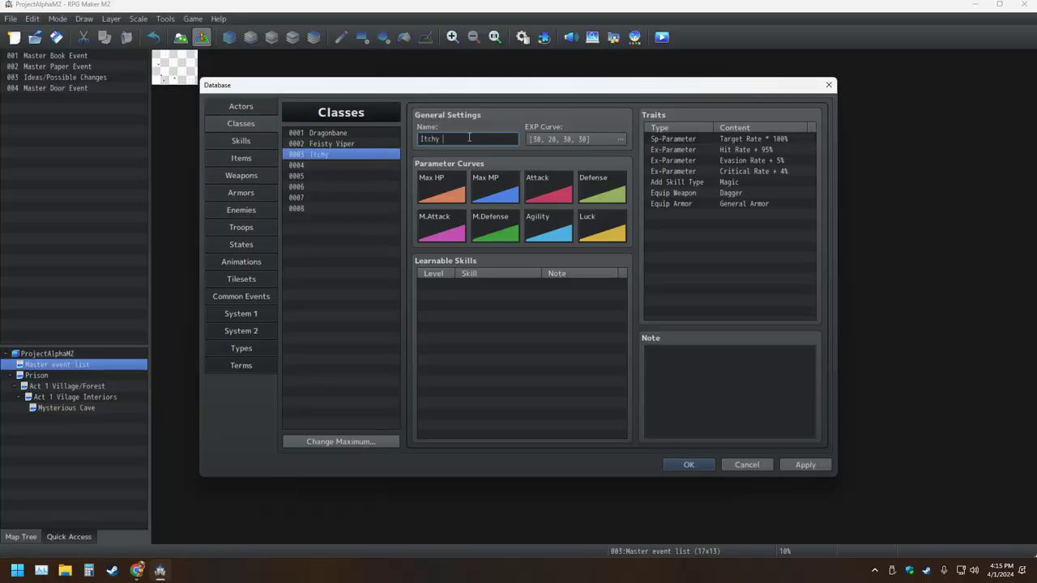
type("magic")
key("BackSpace")
key("BackSpace")
key("BackSpace")
key("BackSpace")
key("BackSpace")
type("Manba")
- Switch back to Chrome, generate five sets of code names, mark Boring Author and remove it from the saved names
key("alt+Tab")
left_click(394, 323)
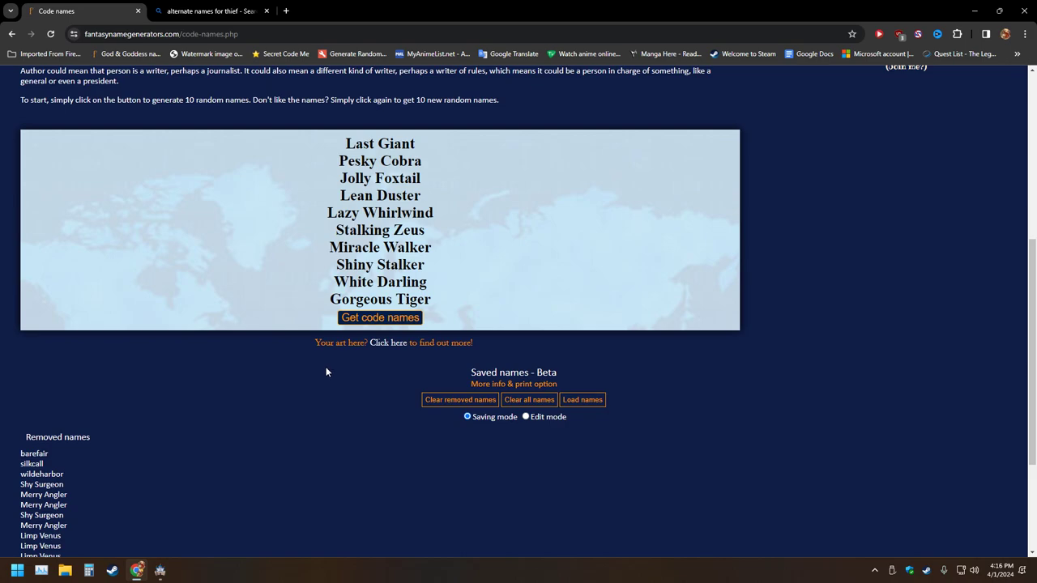
left_click(370, 322)
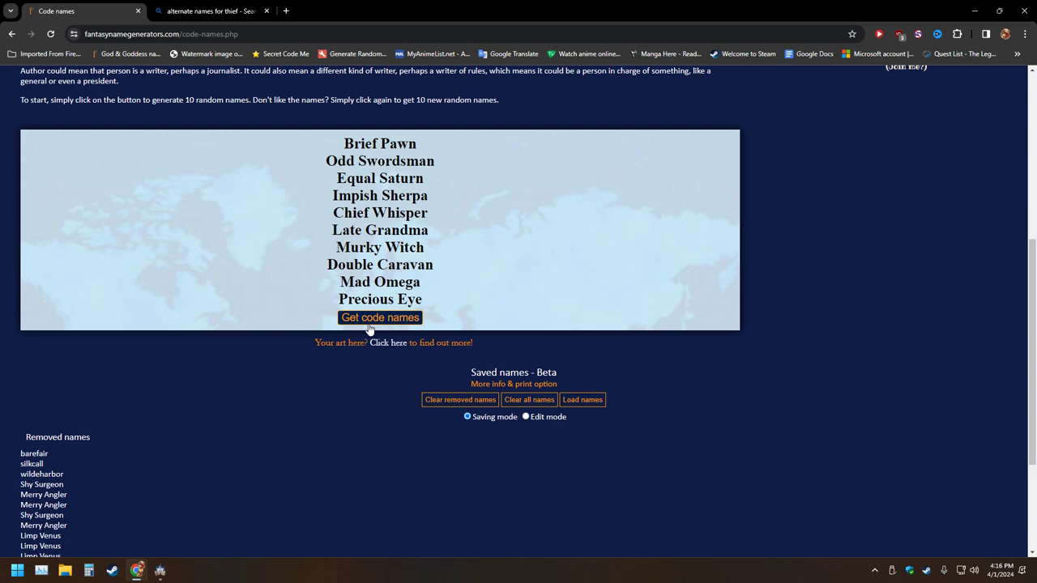
left_click(369, 322)
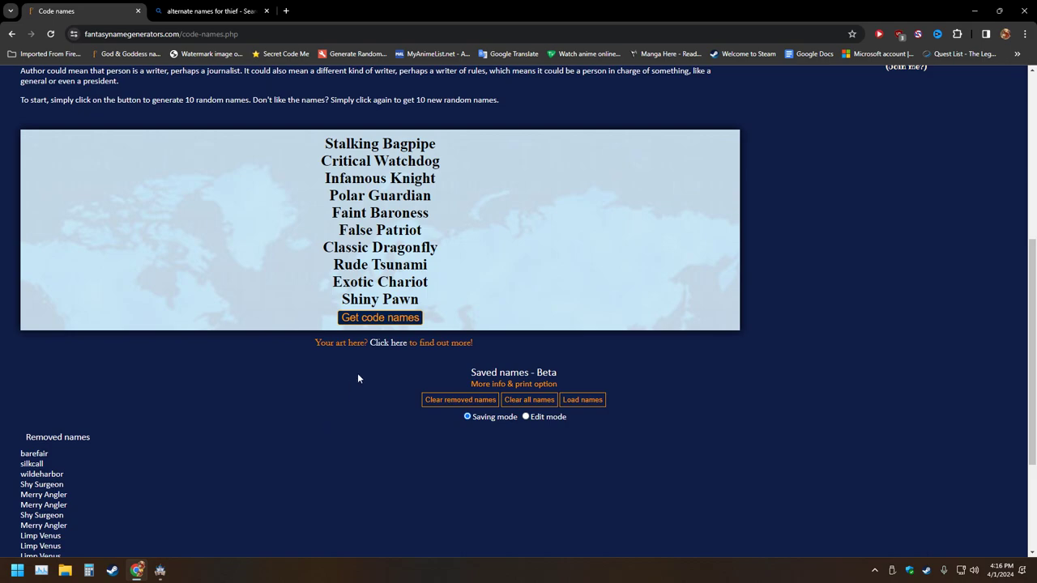
left_click(374, 319)
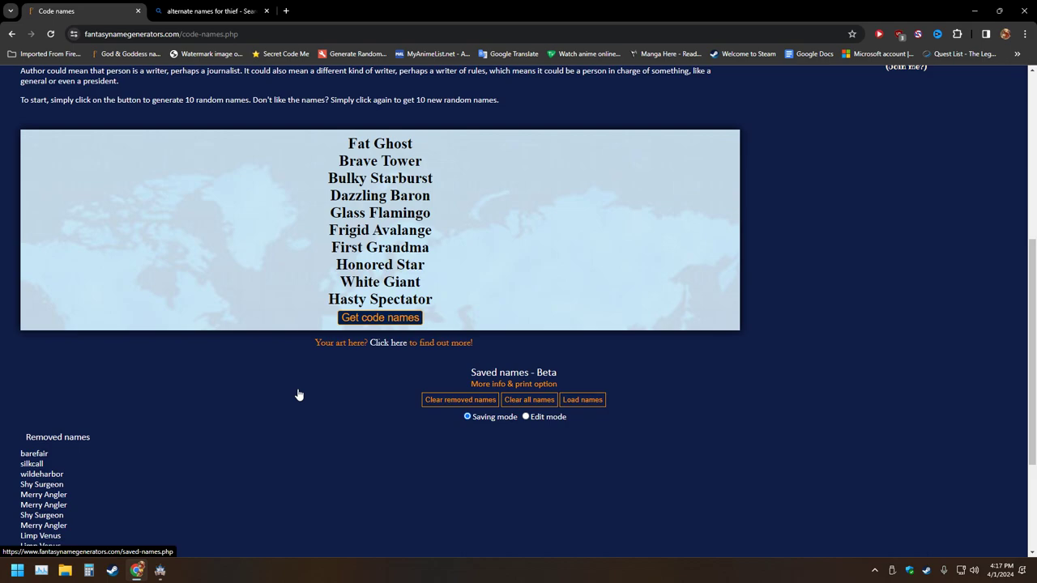
left_click(375, 320)
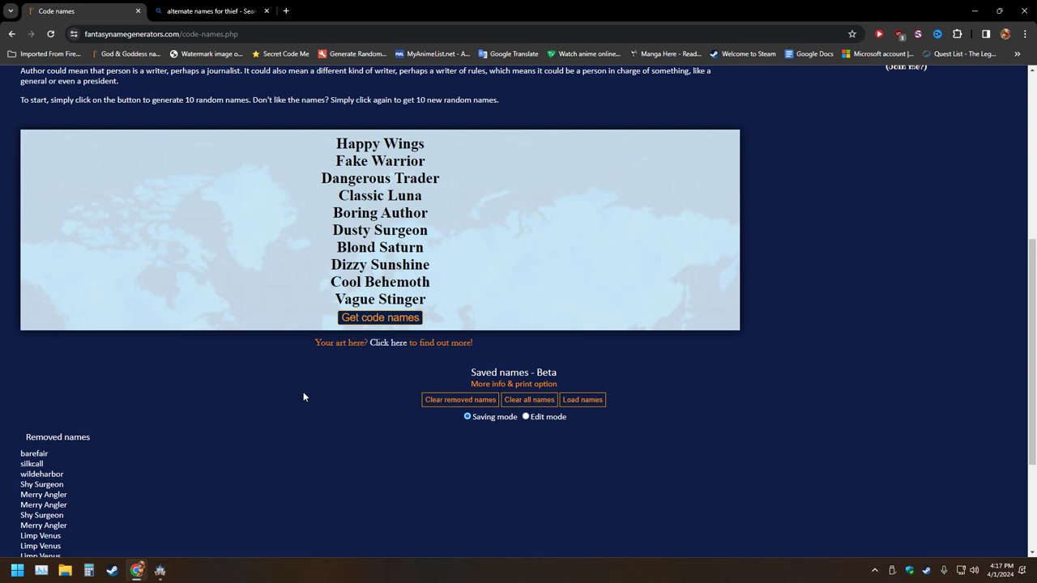
left_click_drag(428, 213, 333, 213)
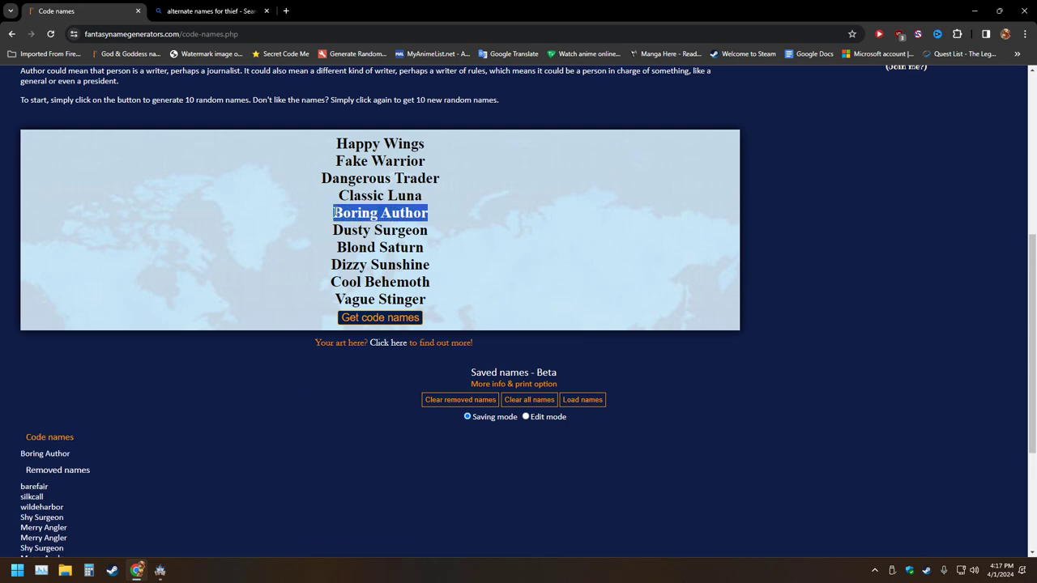
left_click(47, 454)
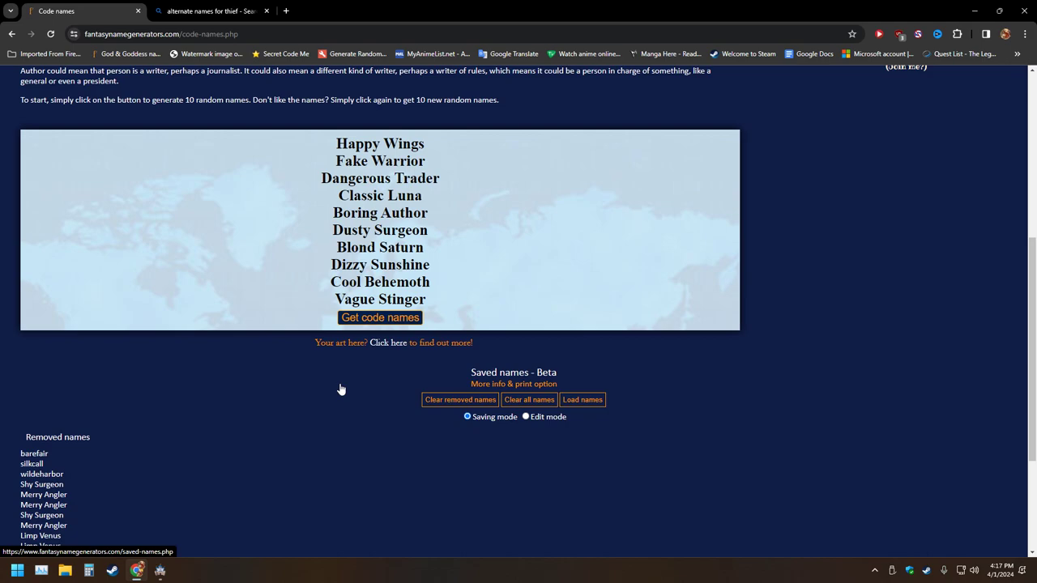
- Generate six additional sets of code names and read through each for further ideas
left_click(377, 322)
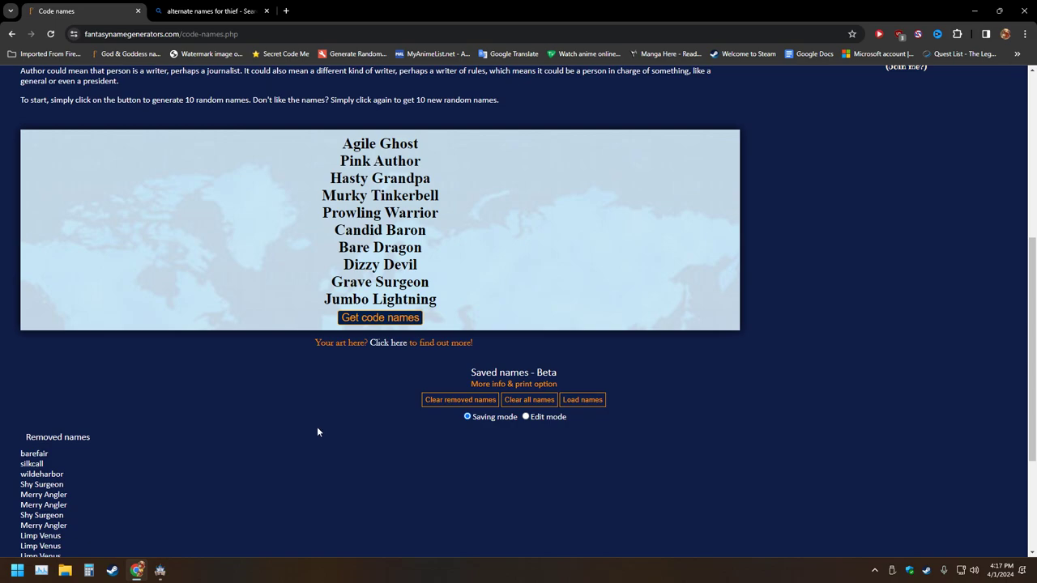
left_click(369, 318)
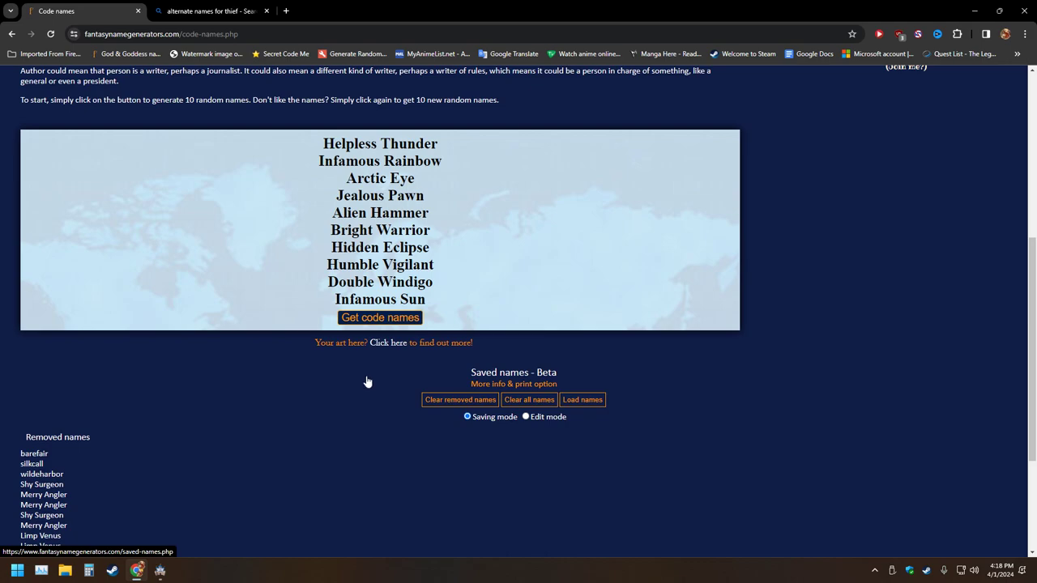
left_click(379, 324)
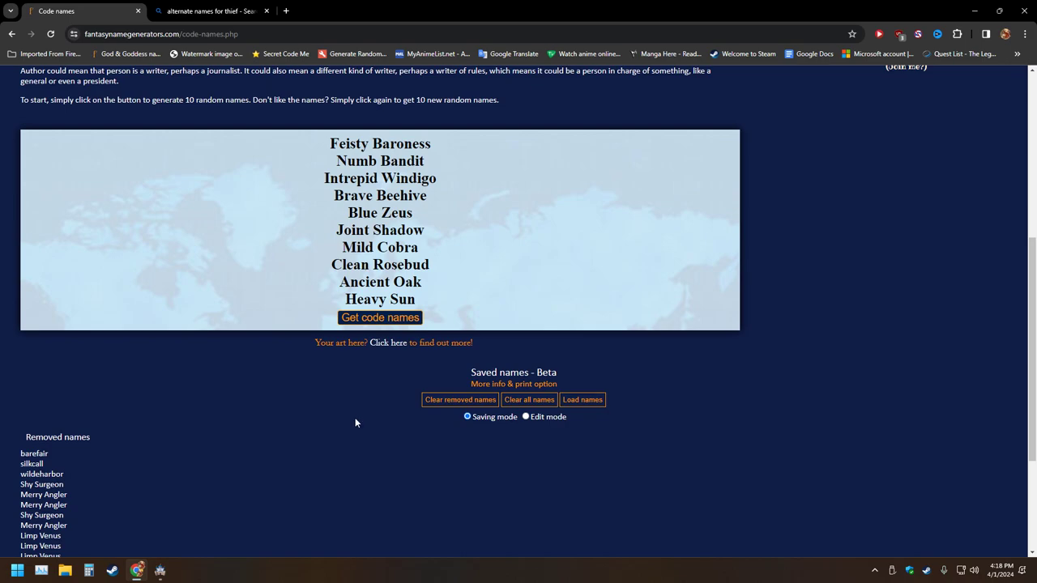
left_click(378, 321)
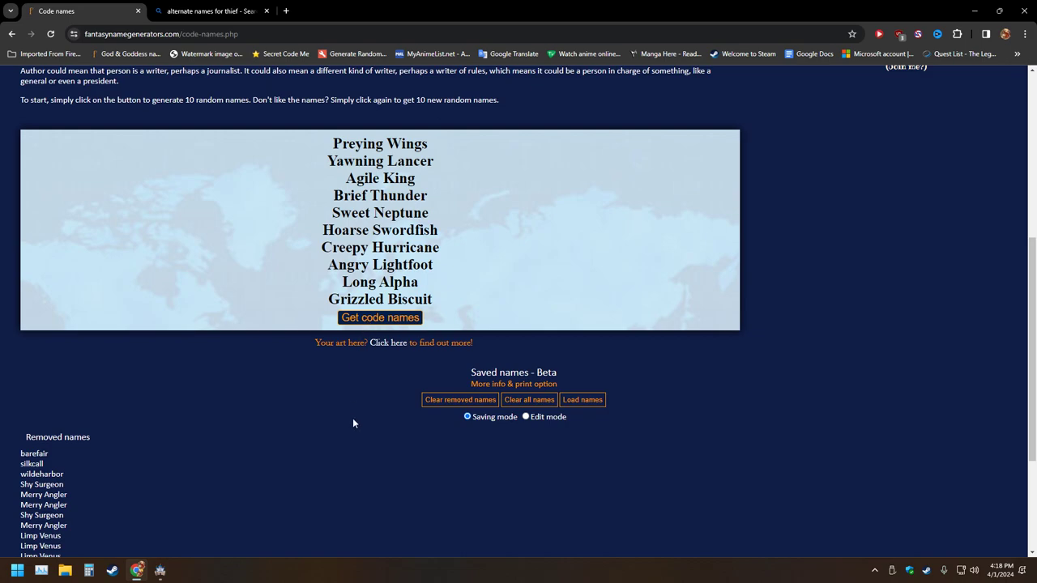
left_click(381, 320)
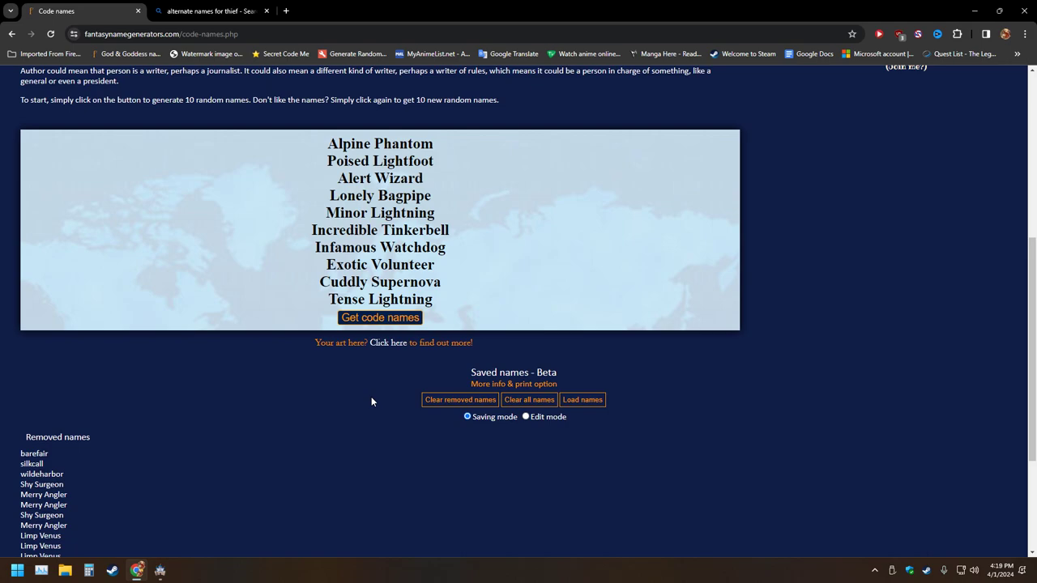
left_click(367, 325)
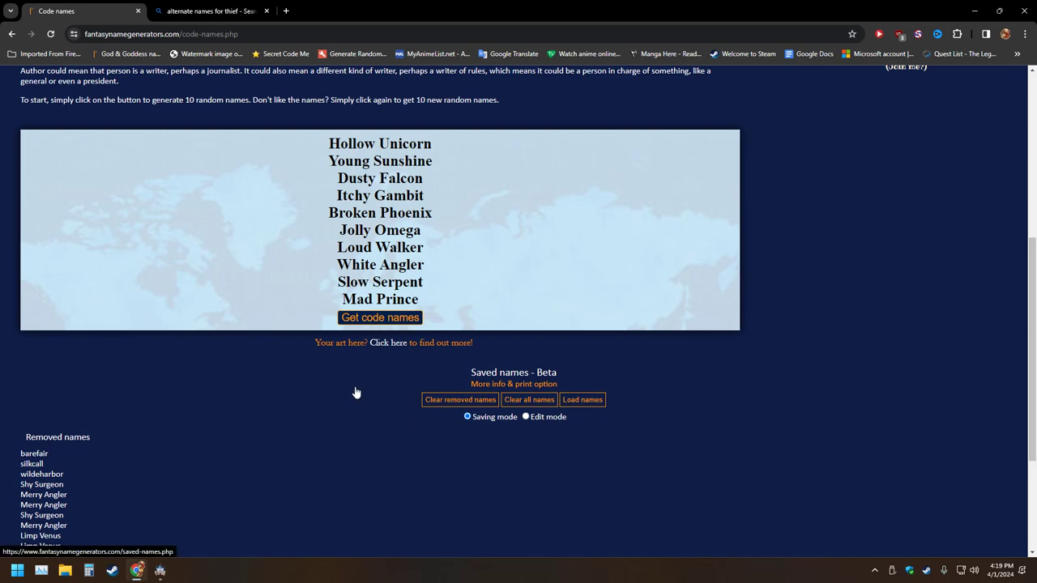
- Switch to RPG Maker MZ, open the Actors section and close the database with its changes saved
left_click(159, 570)
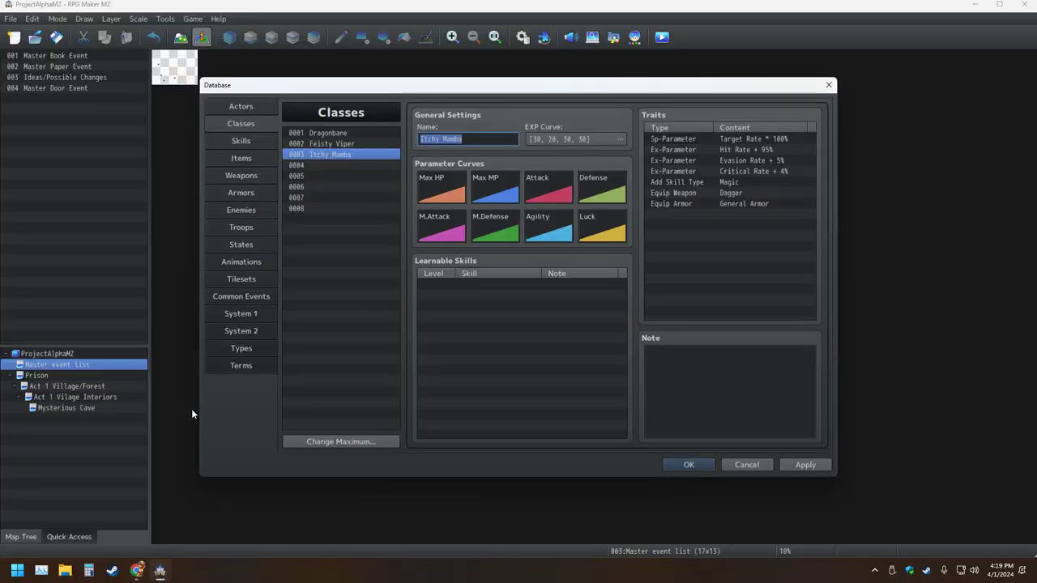
left_click(252, 107)
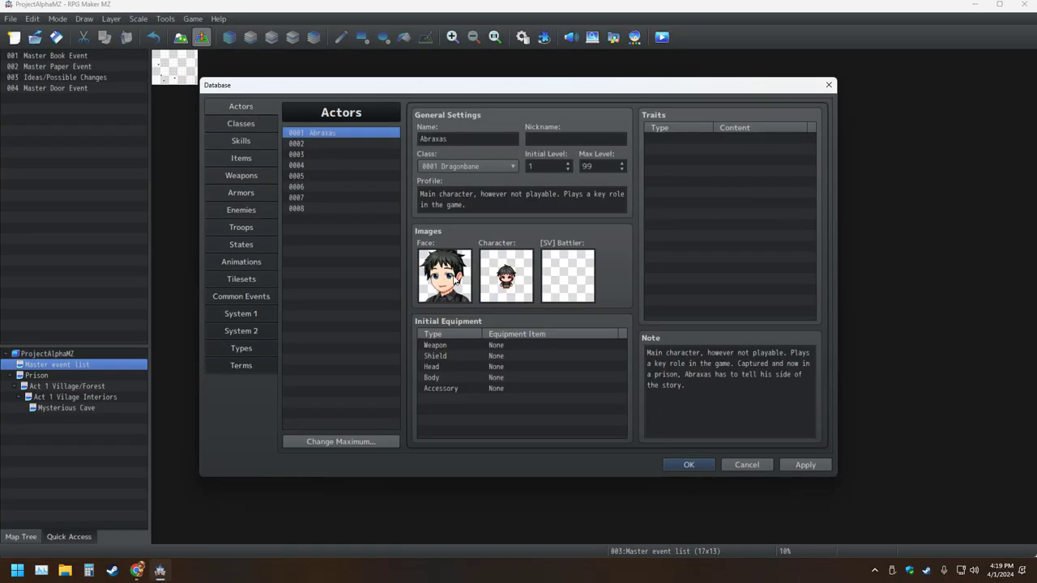
left_click(828, 84)
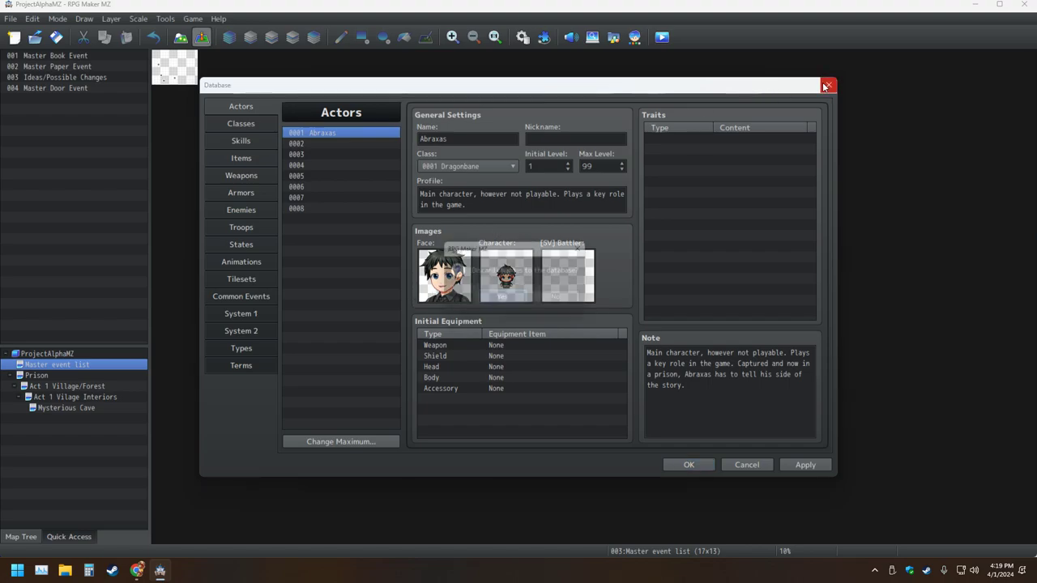
left_click(587, 247)
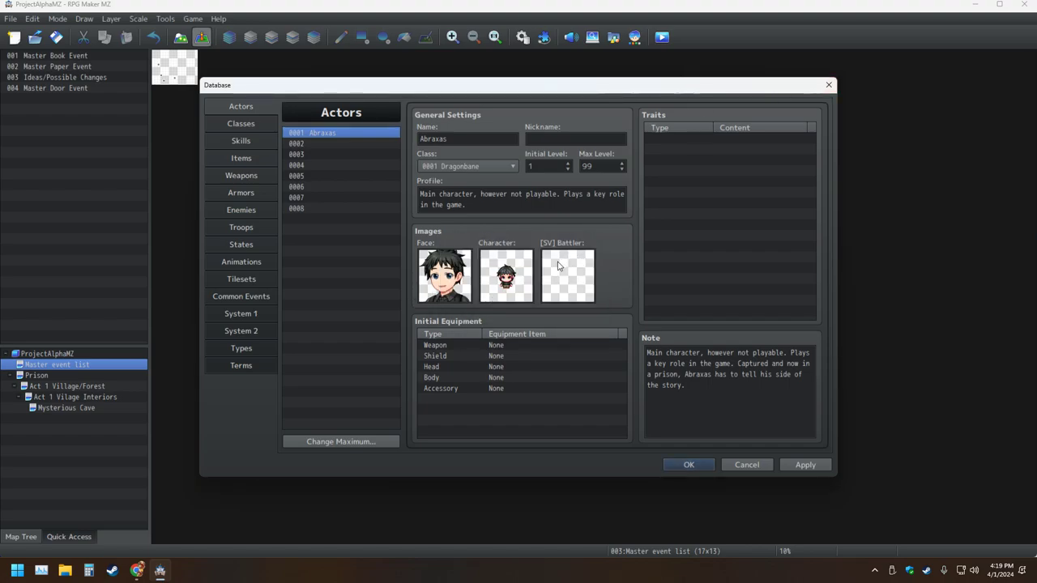
left_click(685, 465)
- Look through the male Accessory 1, Accessory 2 and Glasses parts in the Character Generator, previewing the half-face mask on the character
left_click(633, 38)
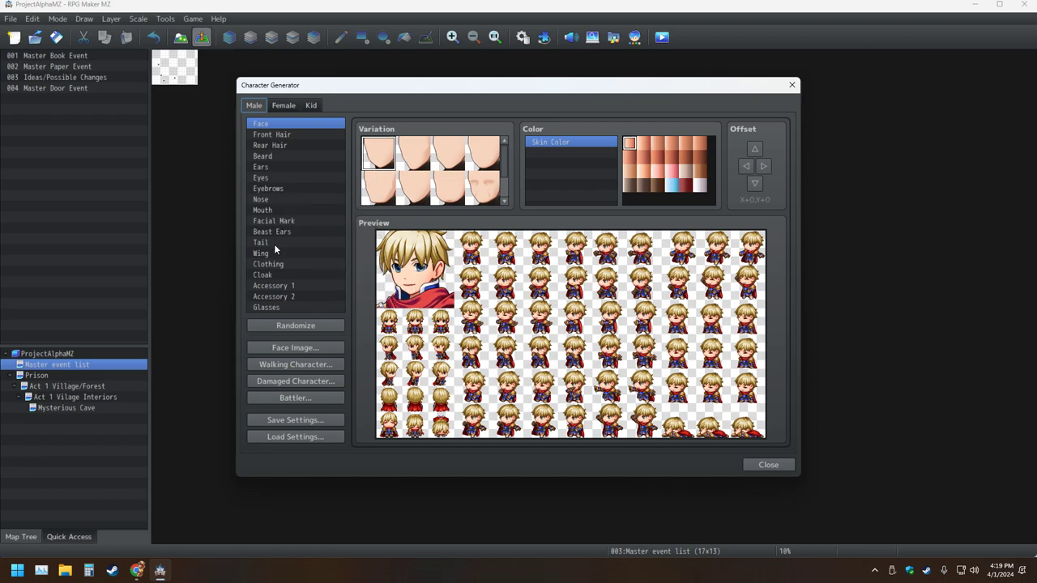
left_click(265, 285)
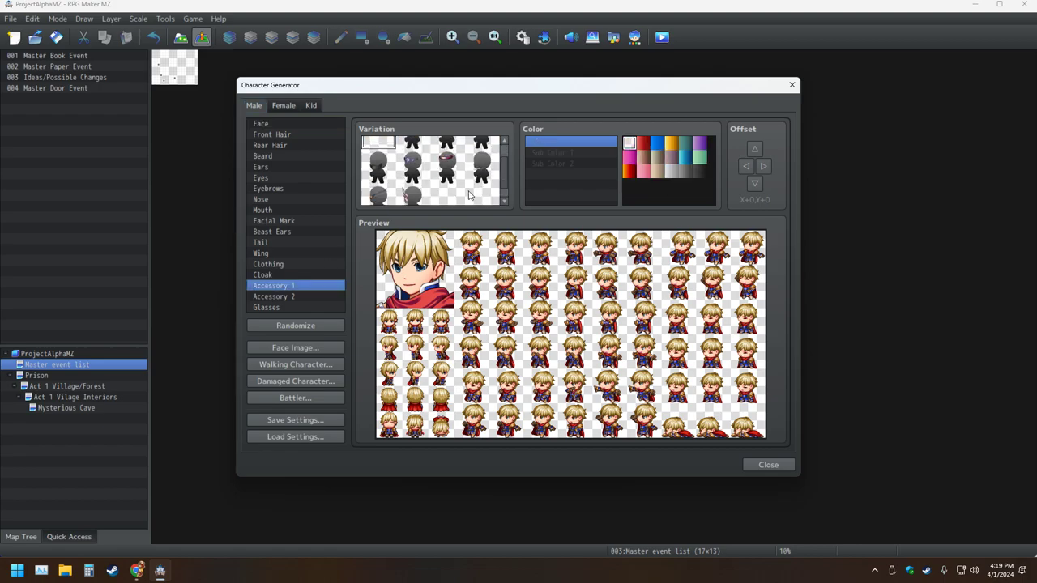
left_click(413, 188)
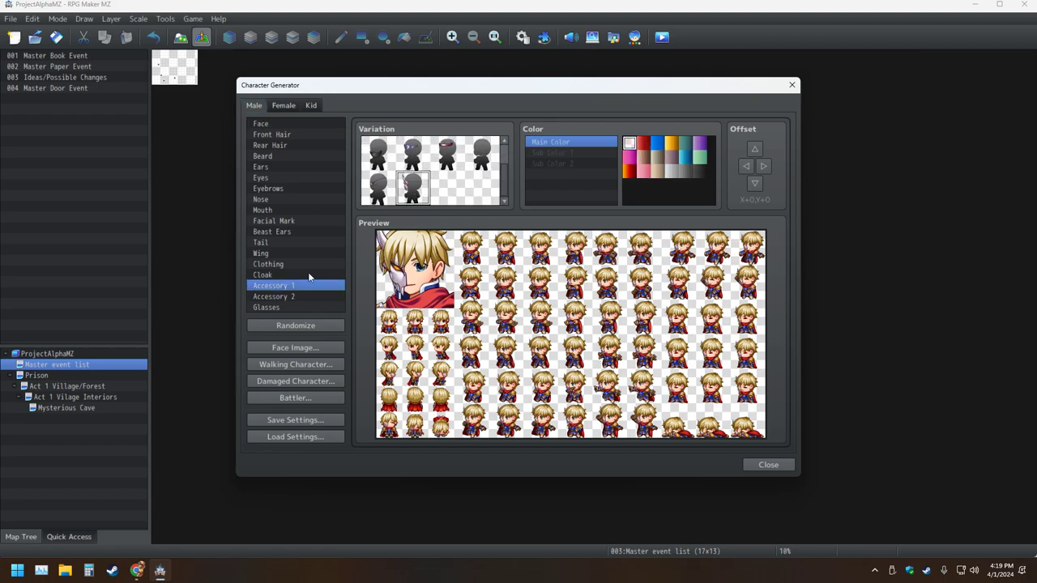
left_click(296, 306)
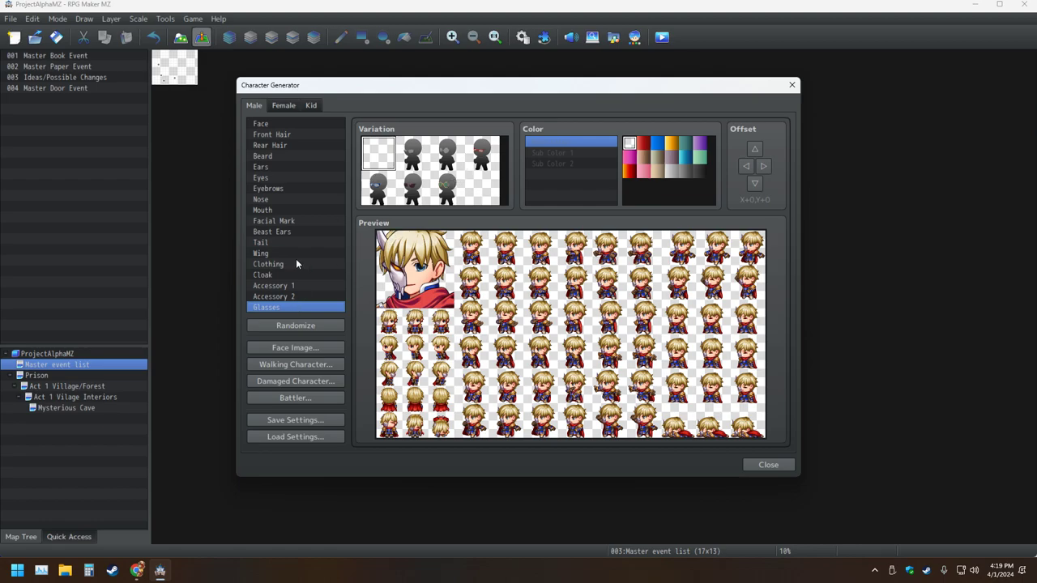
left_click(285, 298)
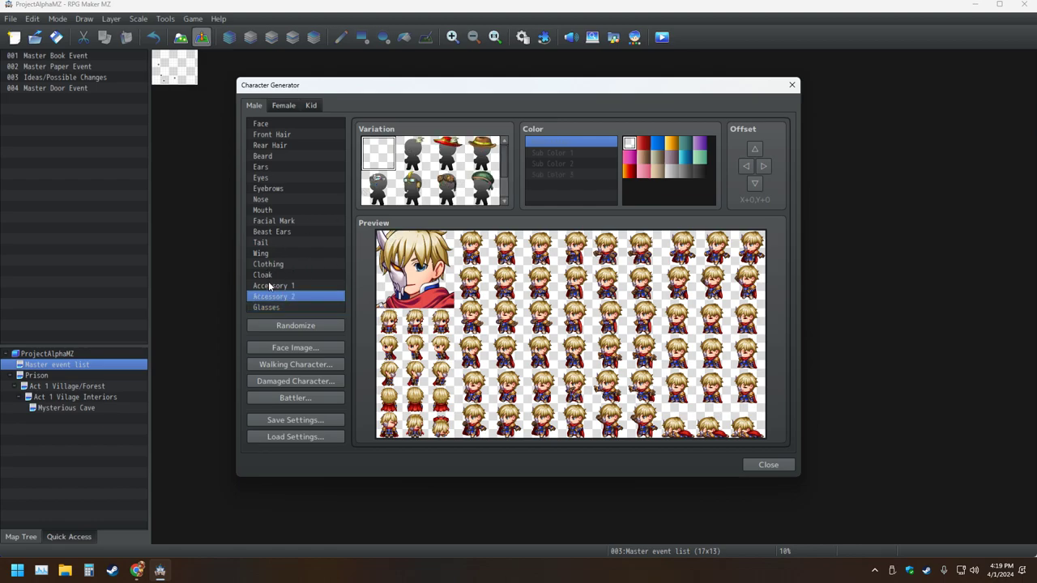
left_click(272, 285)
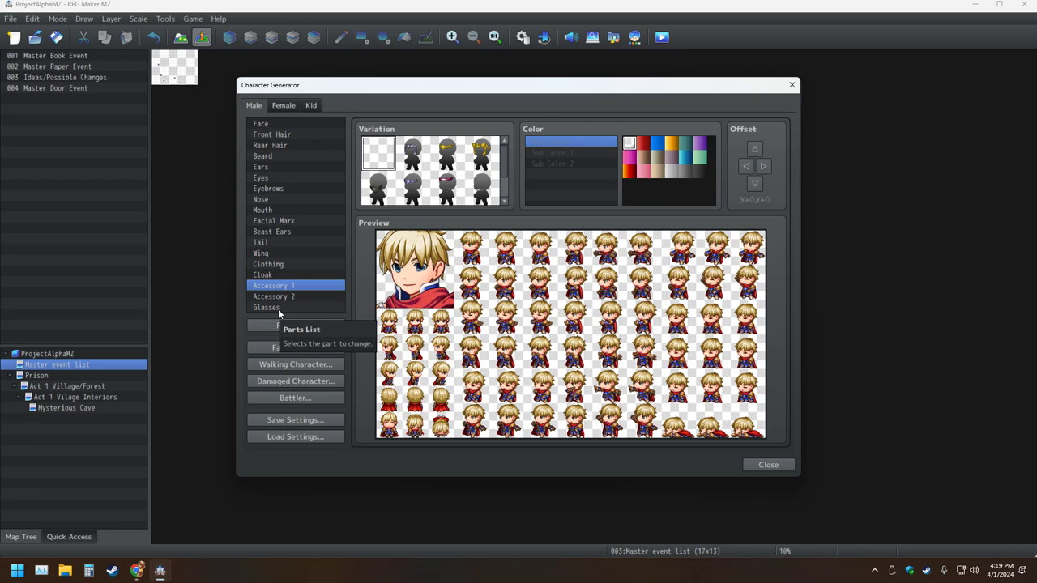
left_click(791, 85)
- Switch back to Chrome and generate three new sets of code names to look for another class name
left_click(136, 570)
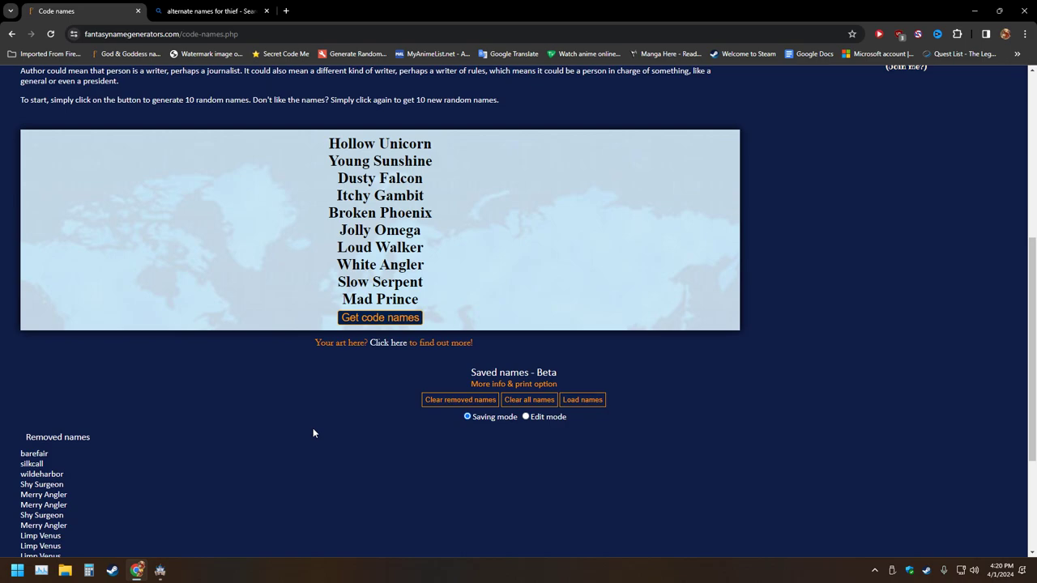
left_click(395, 323)
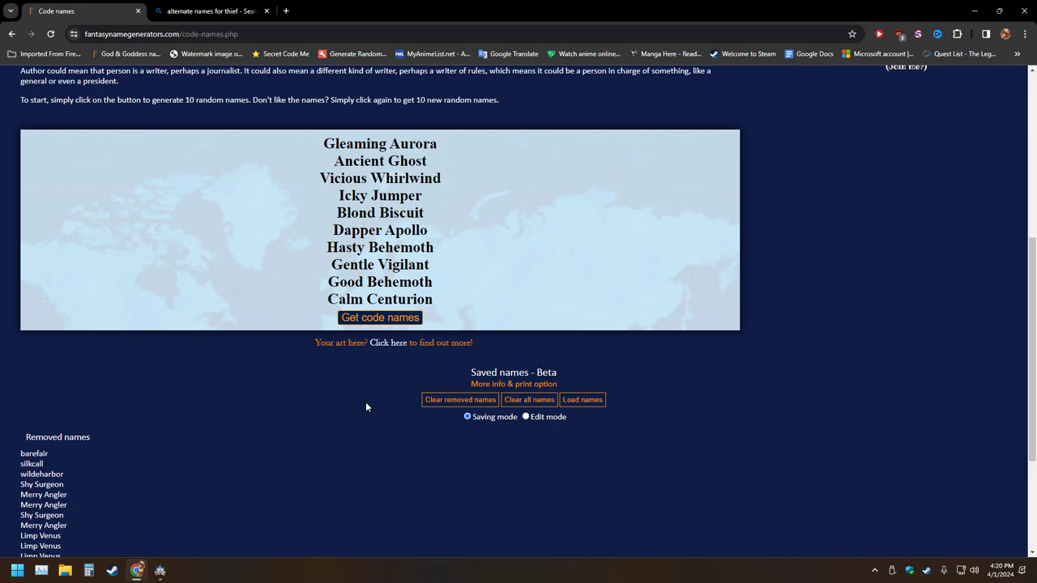
left_click(385, 319)
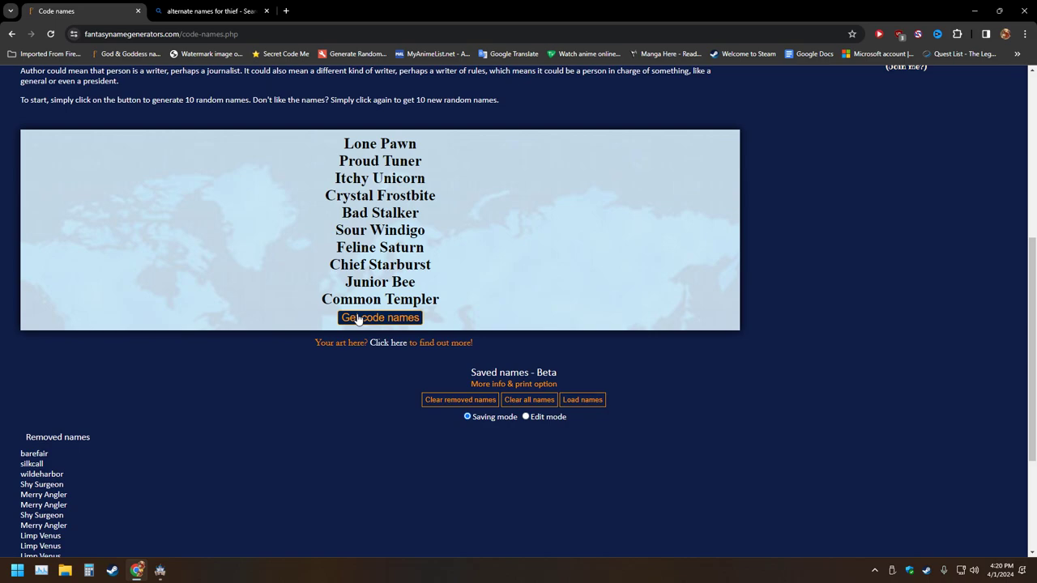
left_click(353, 319)
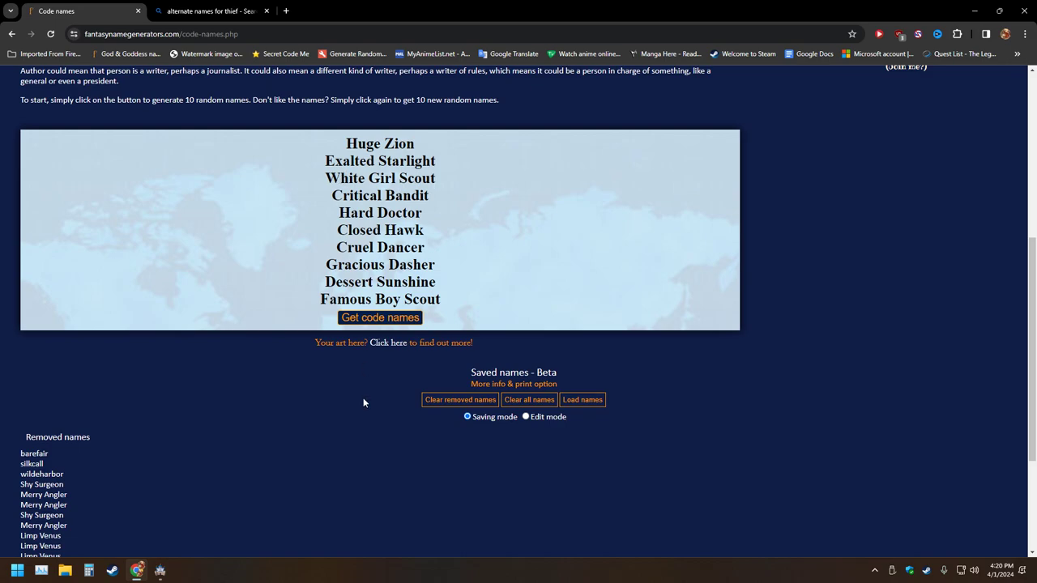
- Mark White Girl Scout among the generated names and remove it from the saved names
left_click_drag(438, 185, 322, 182)
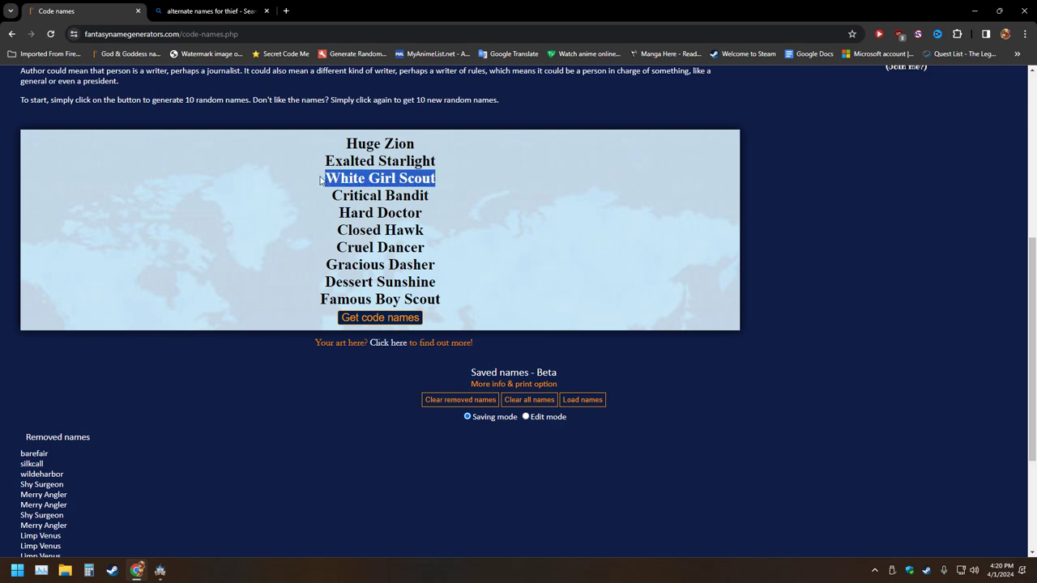
left_click_drag(436, 179, 516, 194)
left_click(520, 198)
left_click(185, 456)
left_click(184, 454)
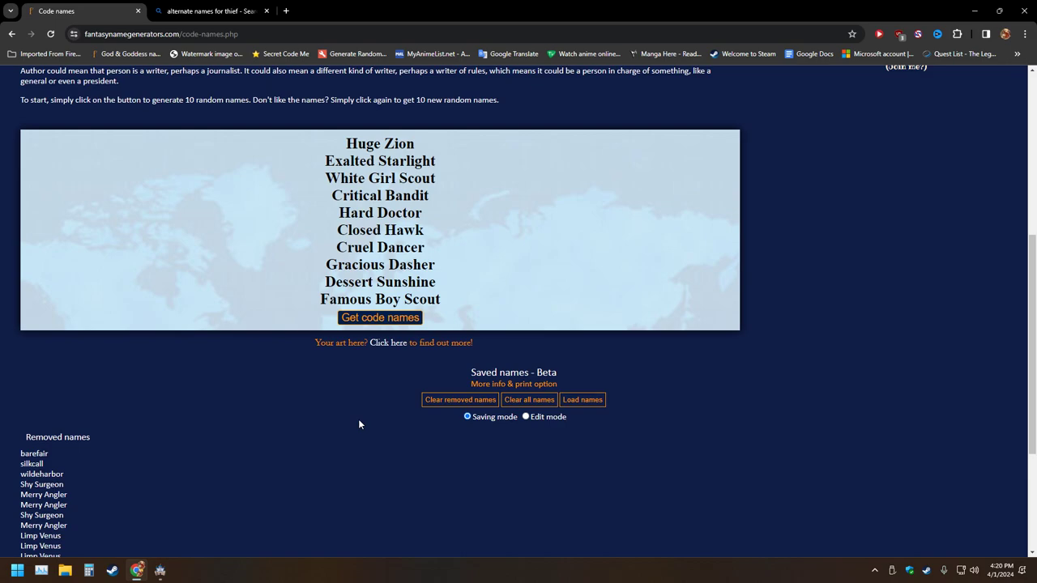
- Generate five more sets of code names, marking Black Ninja and removing it from the saved names along the way
left_click(374, 318)
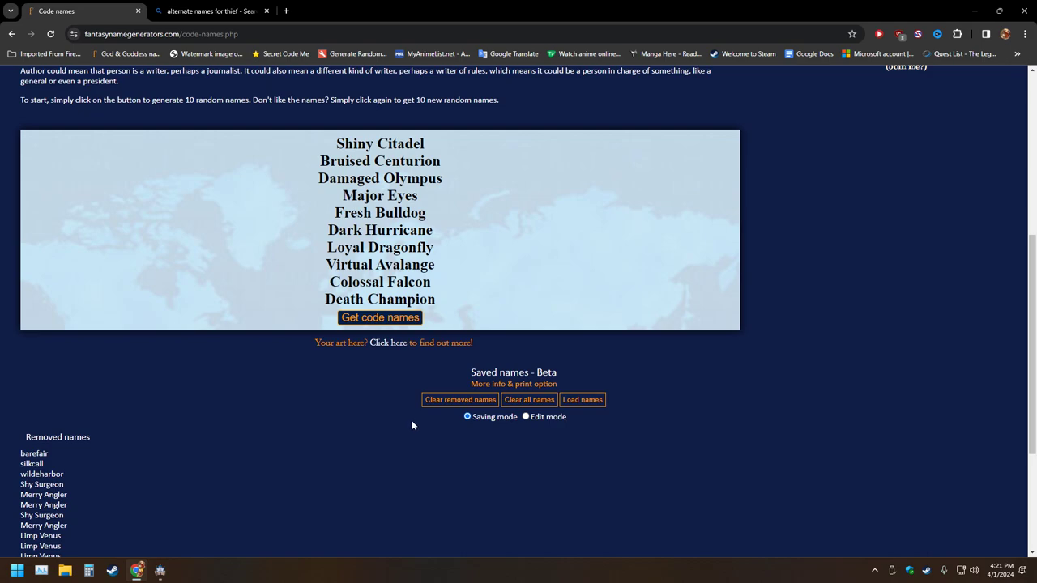
left_click(380, 317)
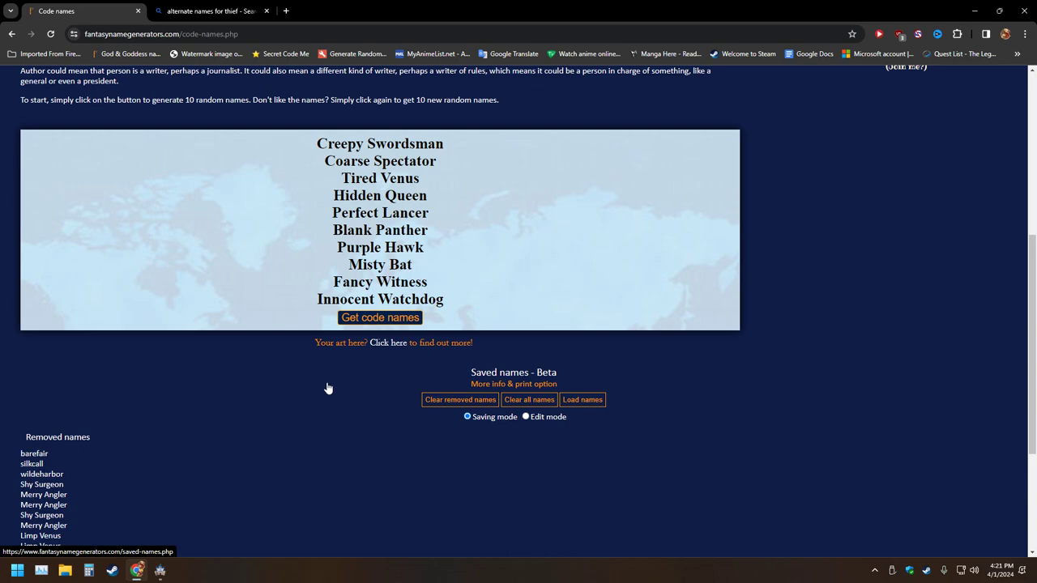
left_click(359, 320)
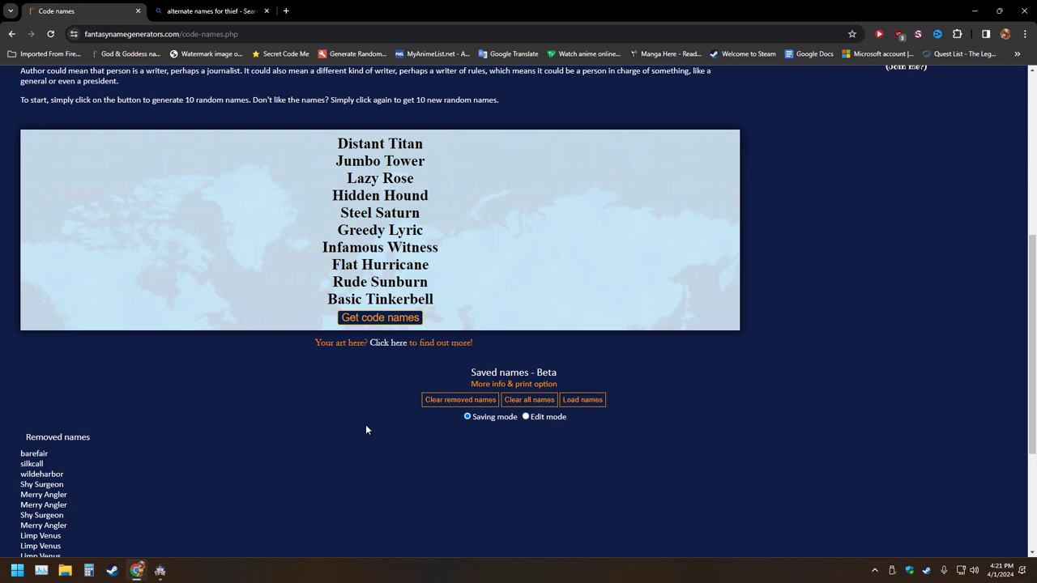
left_click(378, 321)
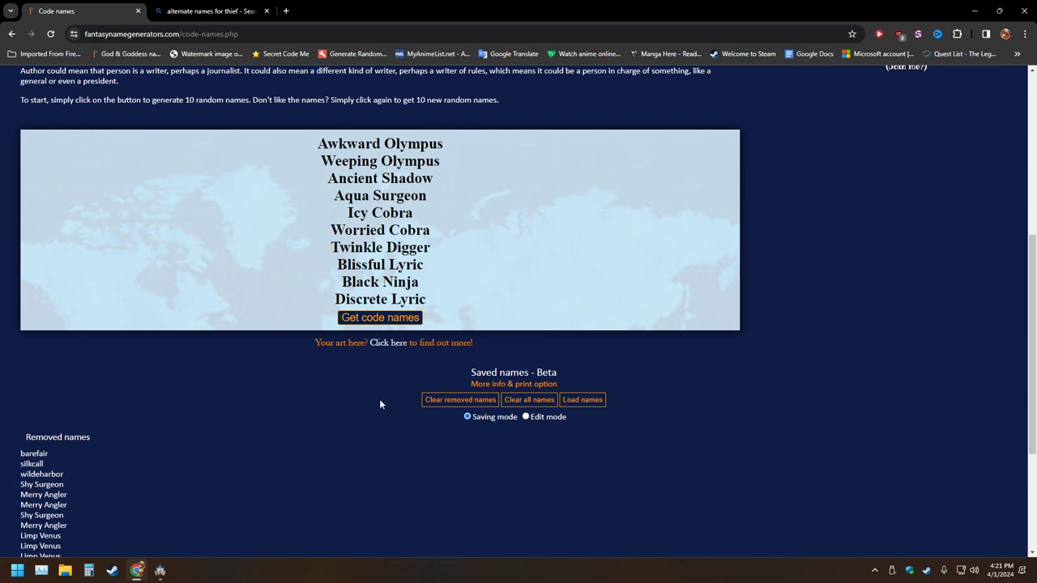
left_click_drag(418, 282, 329, 281)
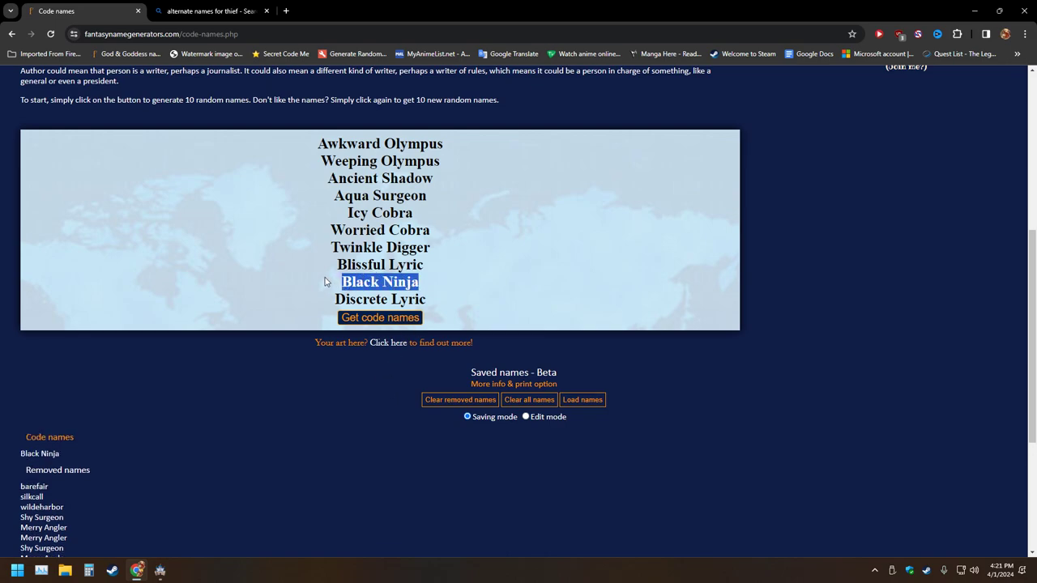
left_click(31, 455)
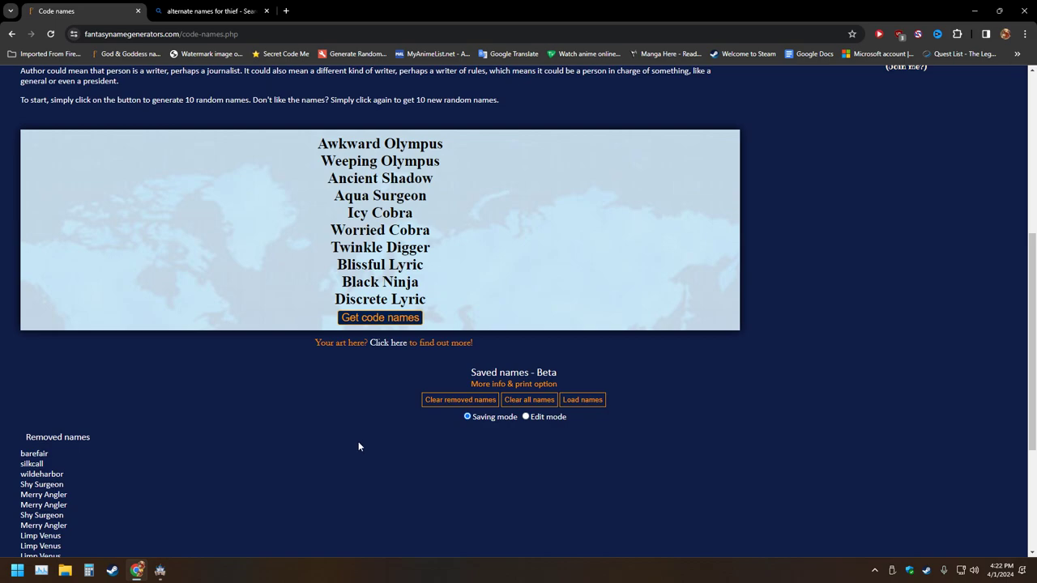
left_click(396, 319)
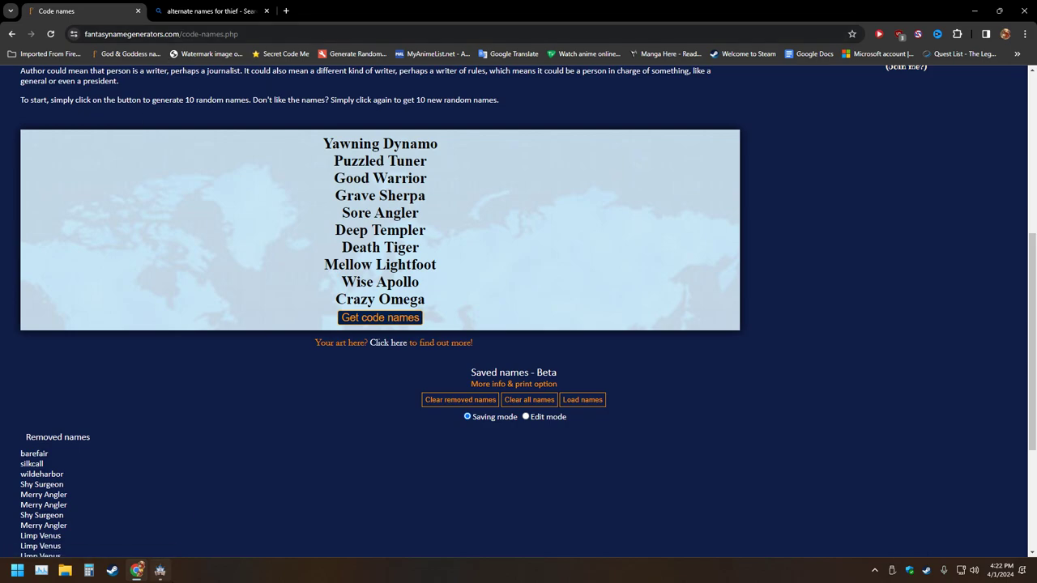
- Switch to RPG Maker MZ and open the name of the empty fourth class in the database for editing
left_click(159, 570)
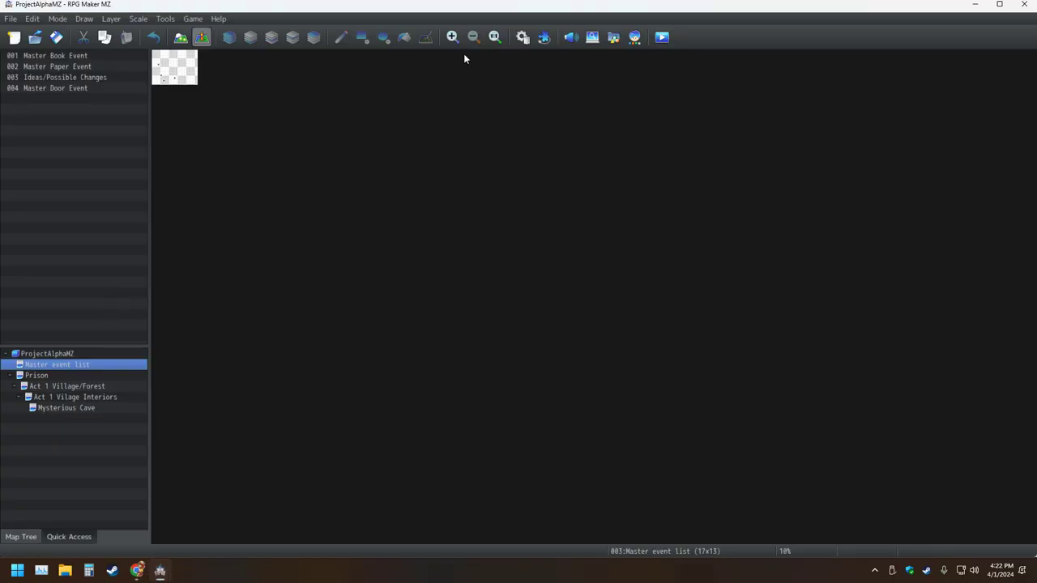
left_click(524, 41)
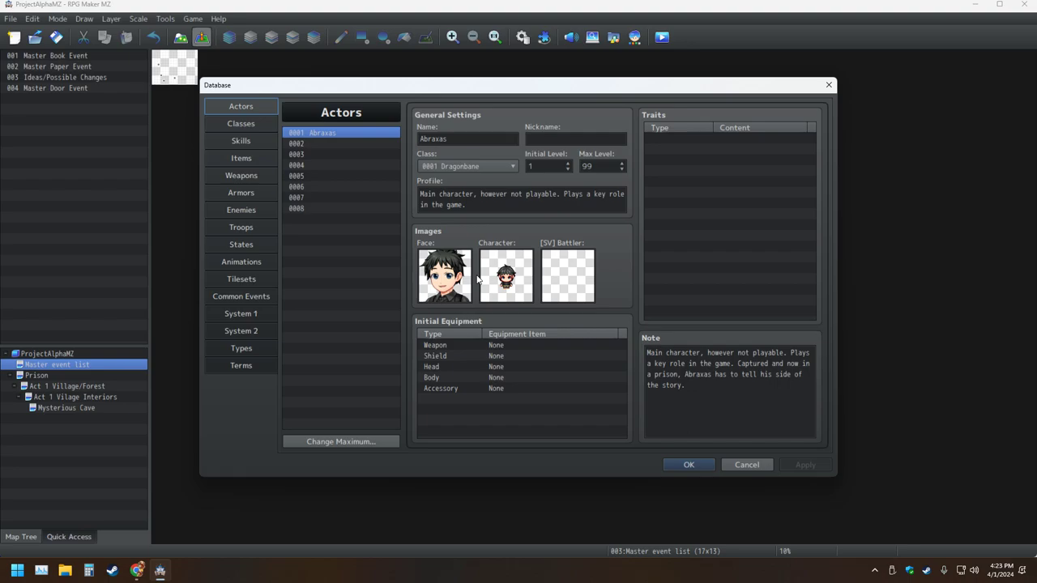
left_click(240, 125)
left_click(325, 167)
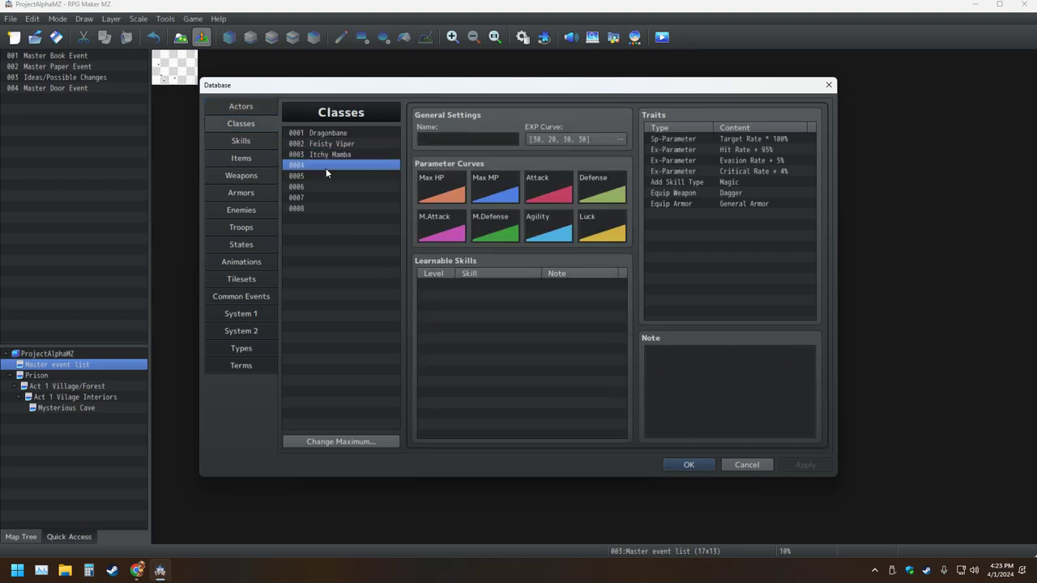
left_click(478, 139)
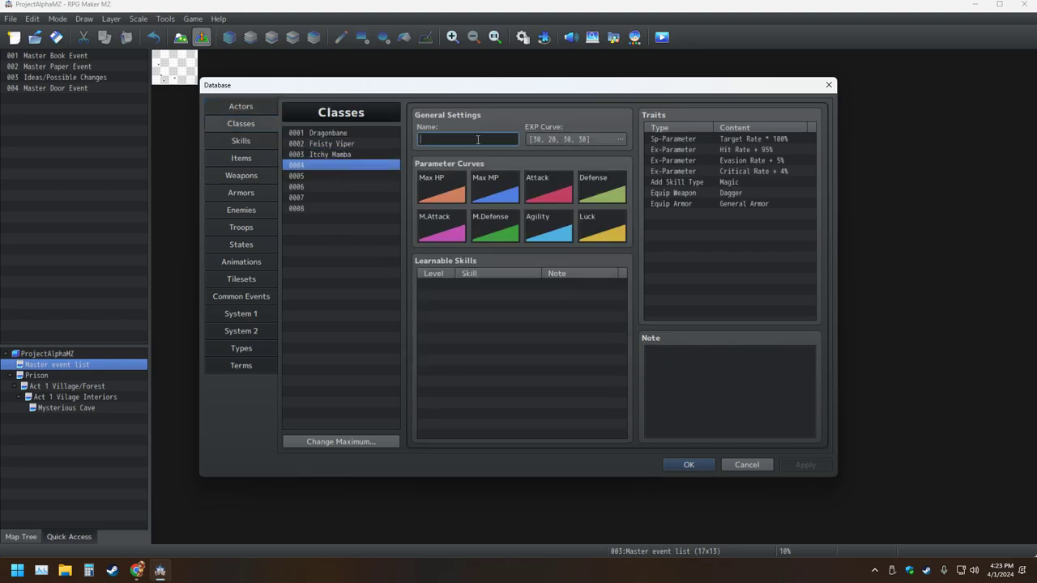
- Return to the code name generator in Chrome, generate four more sets and reload the page twice for fresh names
key("alt+Tab")
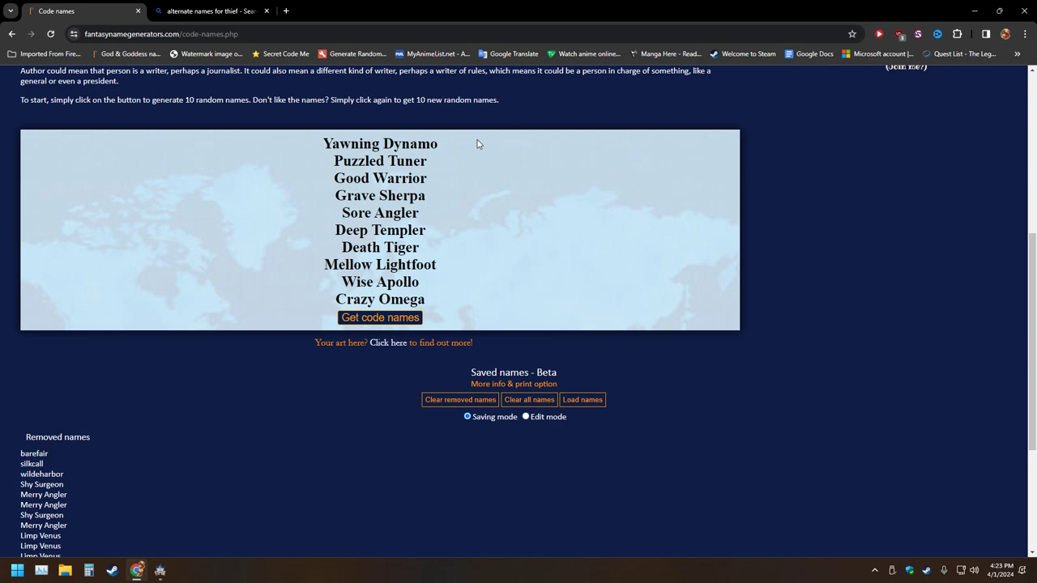
left_click(371, 317)
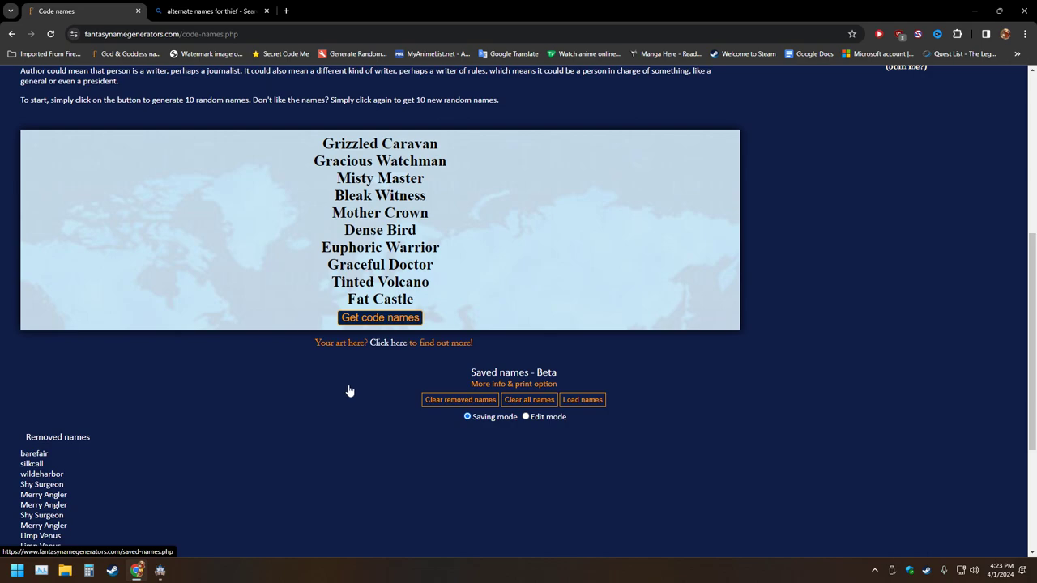
left_click(401, 324)
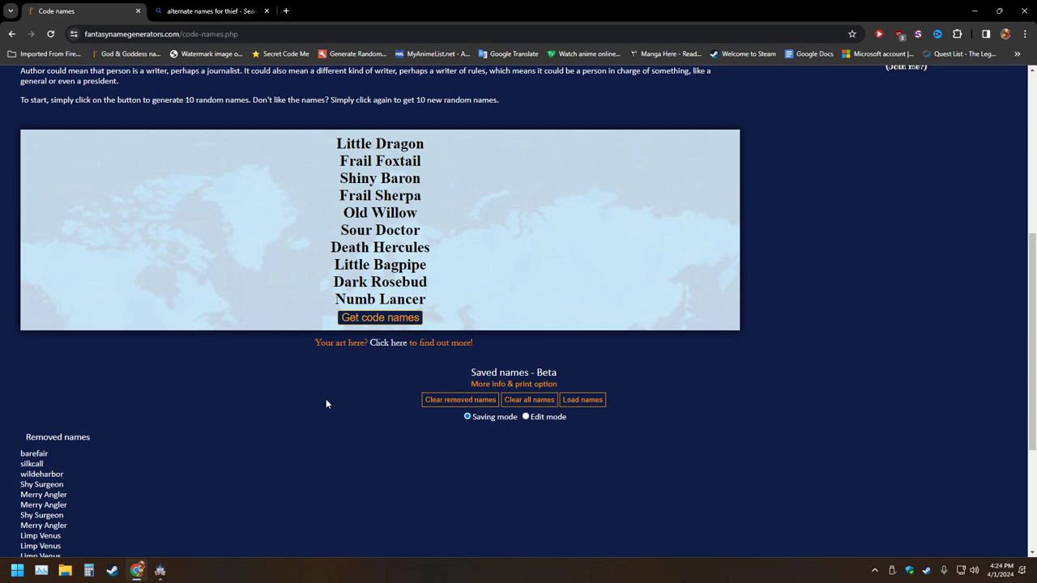
left_click(380, 321)
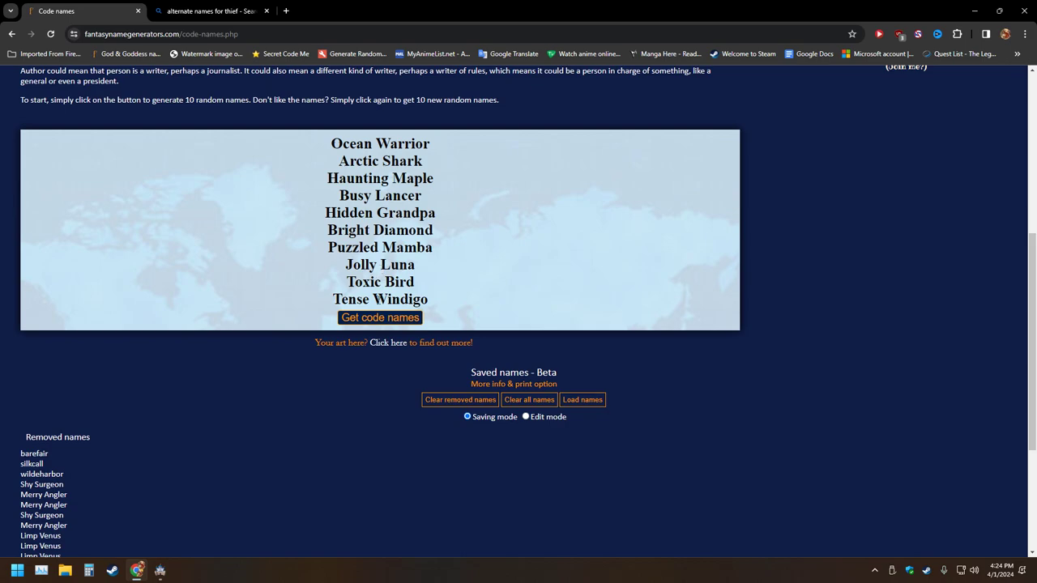
left_click(387, 321)
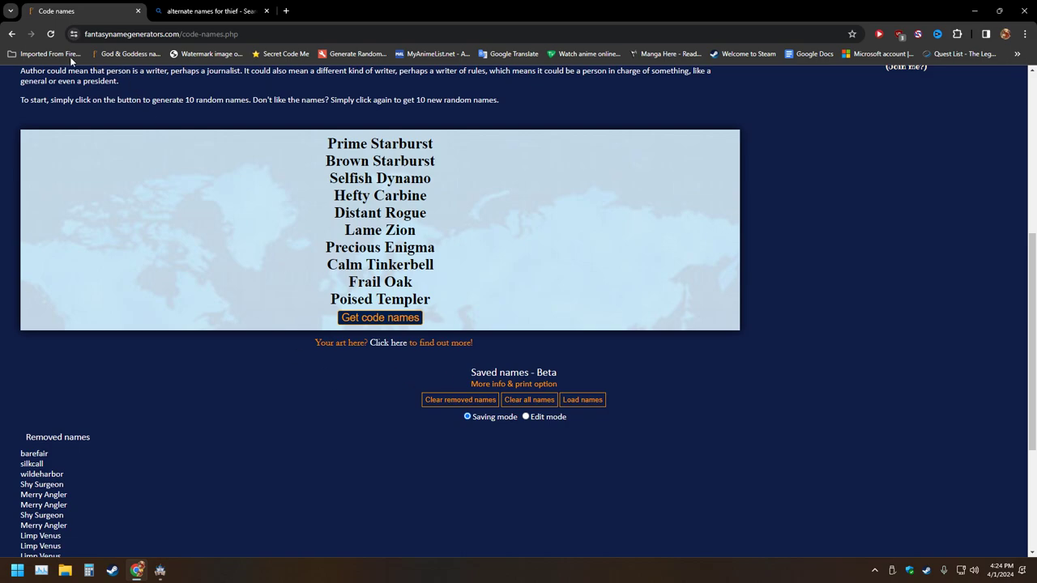
left_click(50, 34)
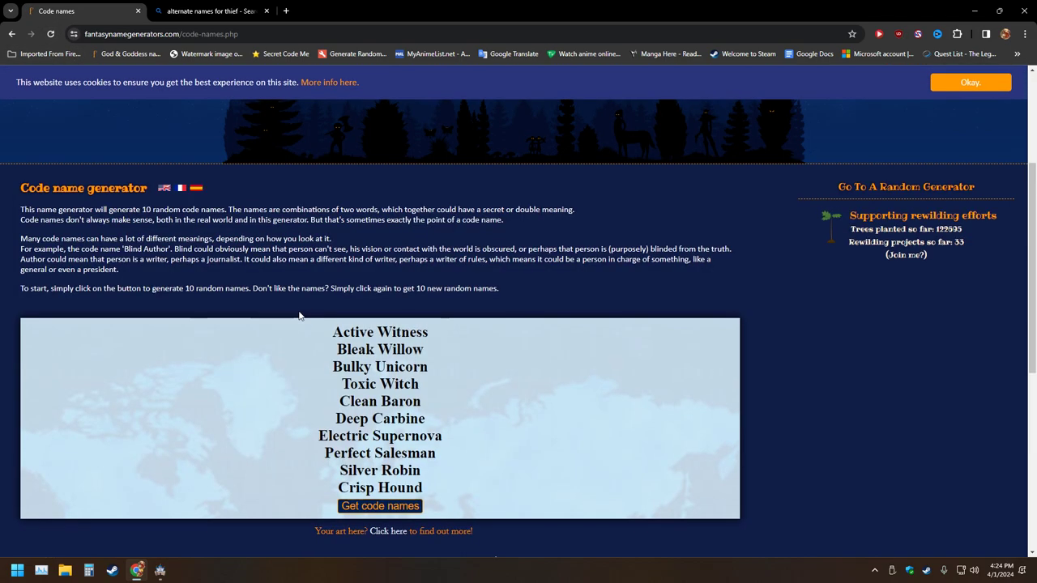
scroll(297, 316, "down", 2)
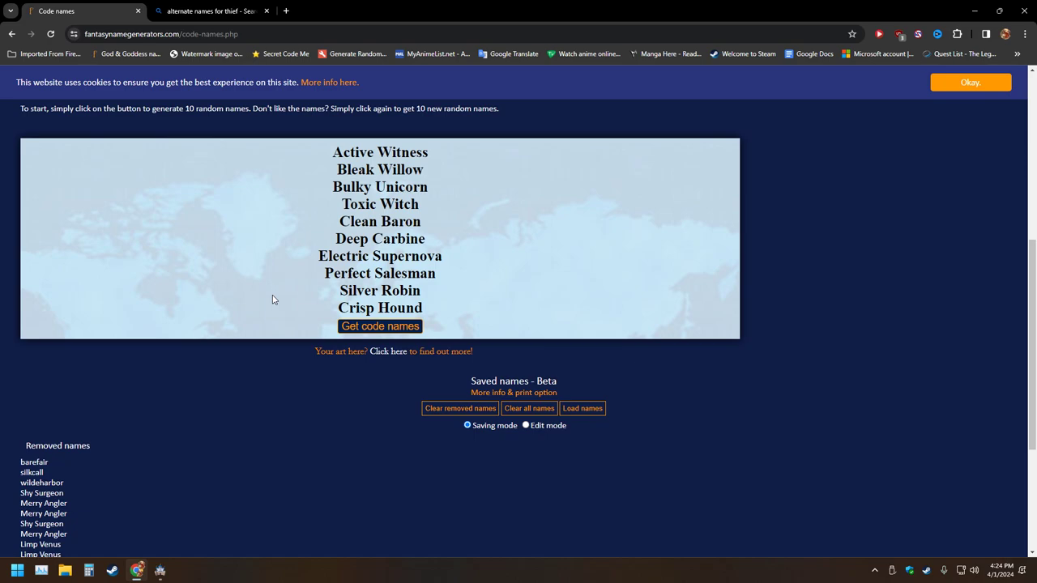
left_click(51, 35)
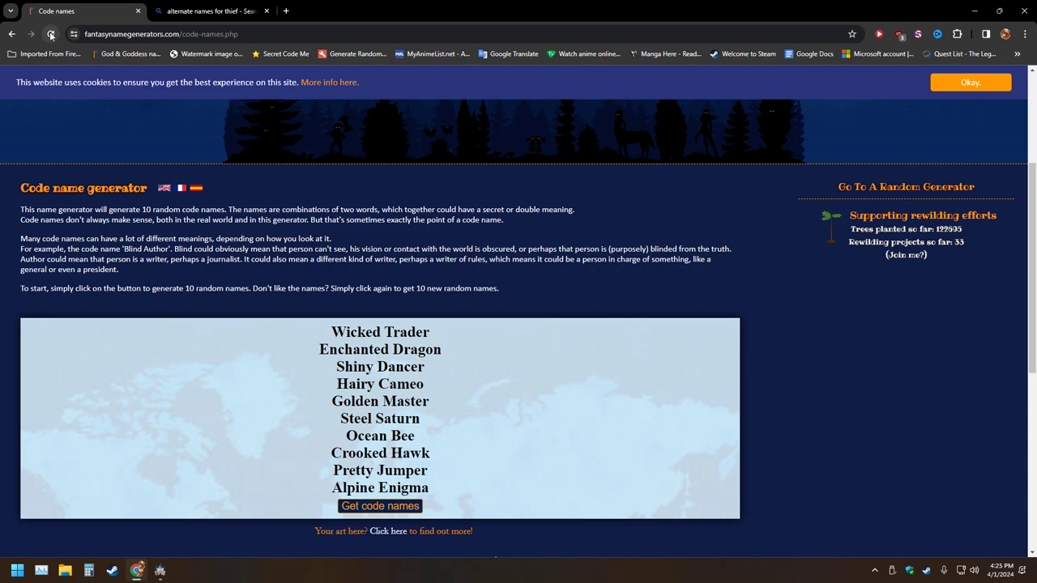
- Switch to RPG Maker MZ and name the fourth class Enigma Master
left_click(160, 571)
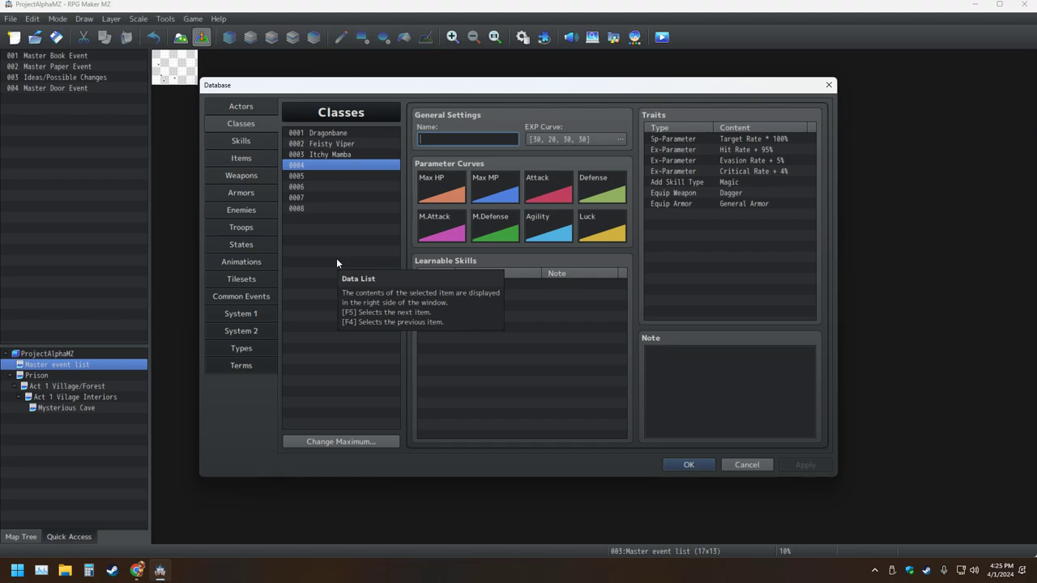
type("Enigma M")
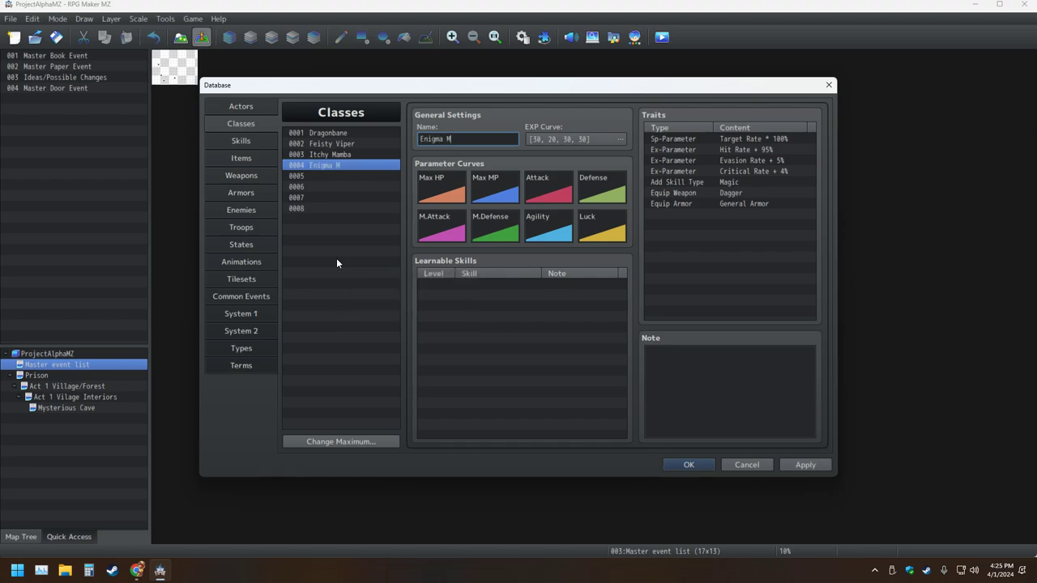
type("aster")
- Set the Enigma Master class's EXP curve to base value 50, extra value 40, acceleration A 50 and acceleration B 50
double_click(559, 138)
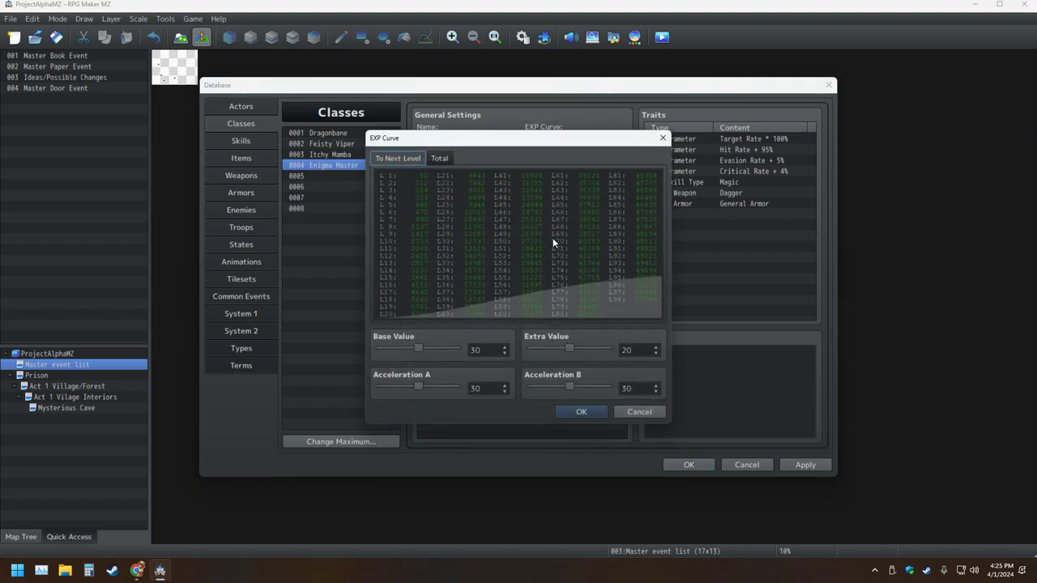
left_click_drag(417, 348, 513, 357)
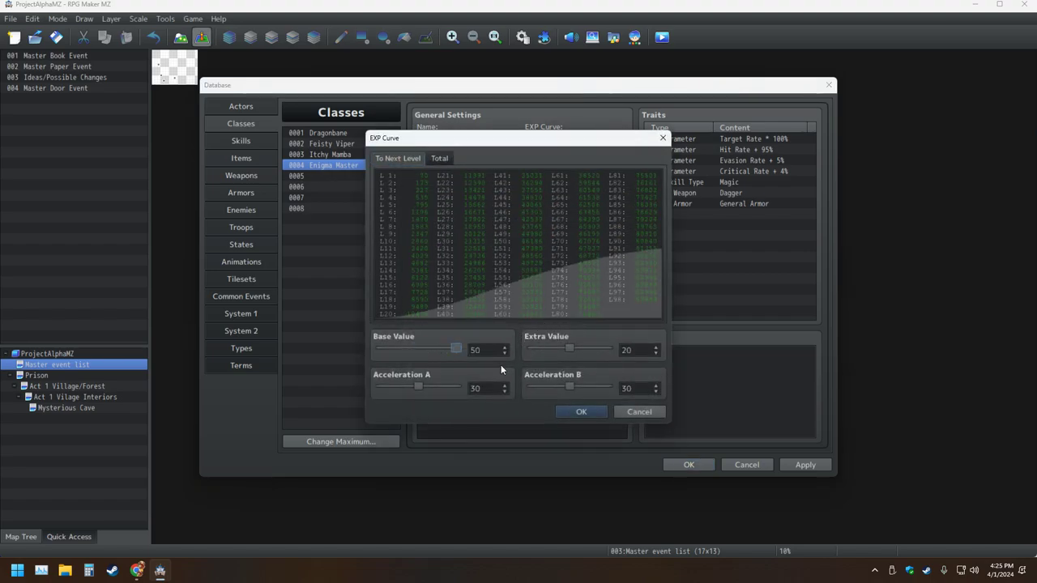
left_click_drag(420, 387, 499, 382)
left_click_drag(569, 348, 609, 349)
left_click_drag(571, 387, 646, 393)
left_click(581, 411)
- Set the Itchy Mamba class's EXP curve to base value 50, extra value 40 and both accelerations 50
left_click(335, 153)
left_click(567, 139)
left_click_drag(416, 348, 458, 351)
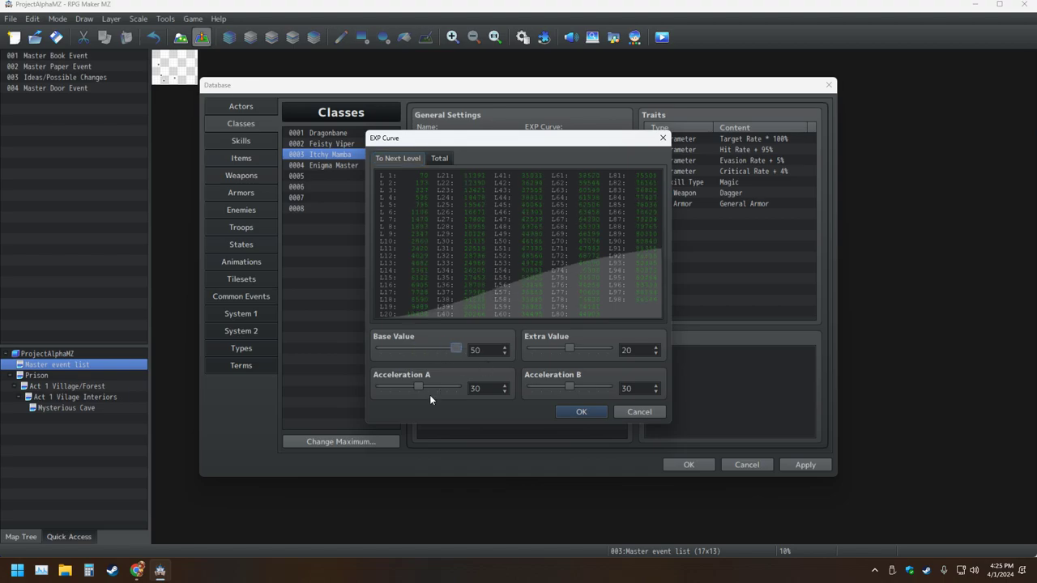
left_click_drag(417, 389, 458, 388)
left_click_drag(567, 349, 607, 349)
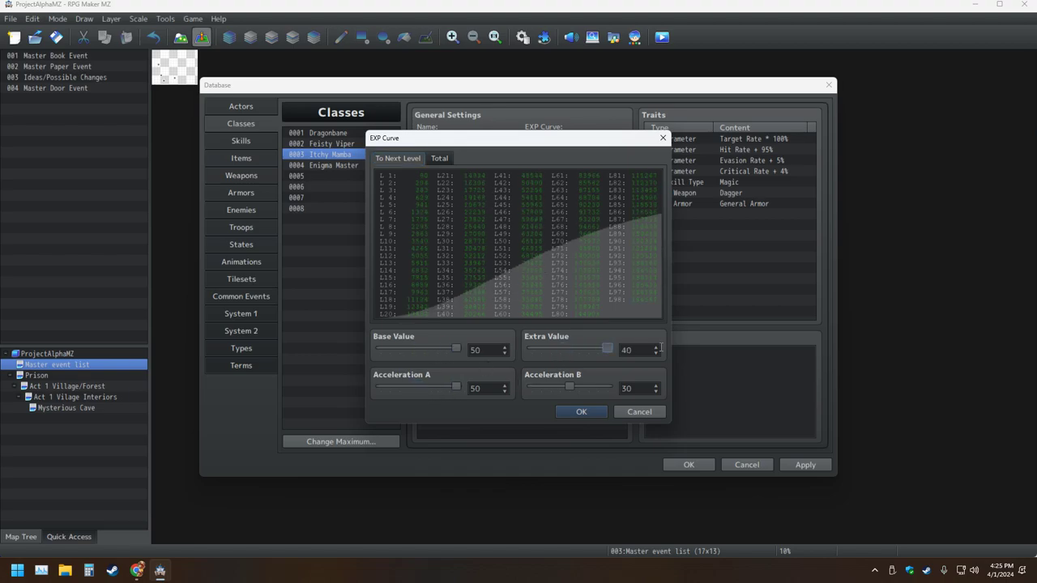
left_click_drag(567, 388, 606, 387)
left_click(581, 411)
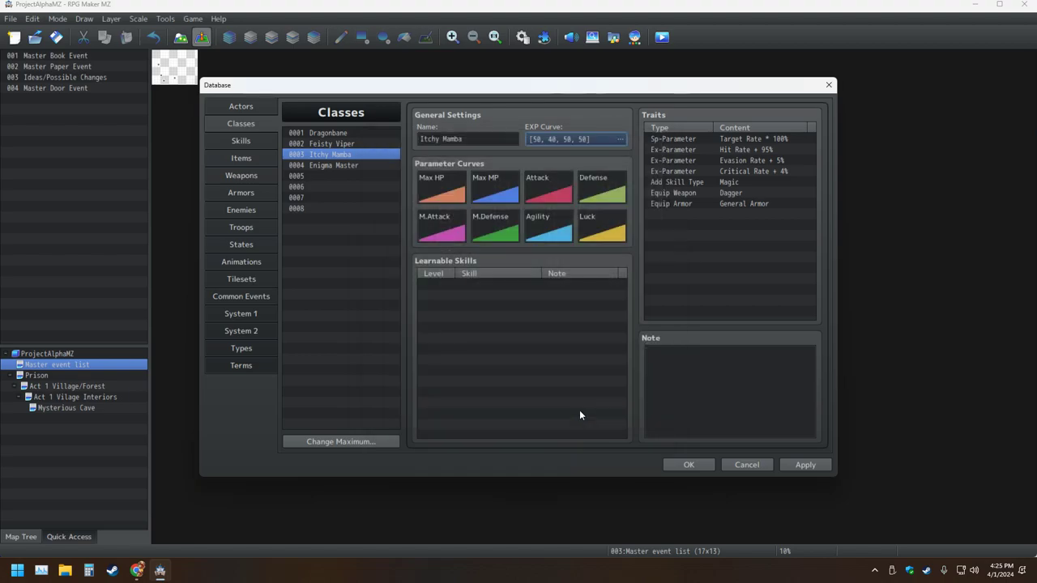
- Set the EXP curve of the unnamed fifth class to base value 50, extra value 40 and both accelerations 50
left_click(358, 165)
left_click(348, 176)
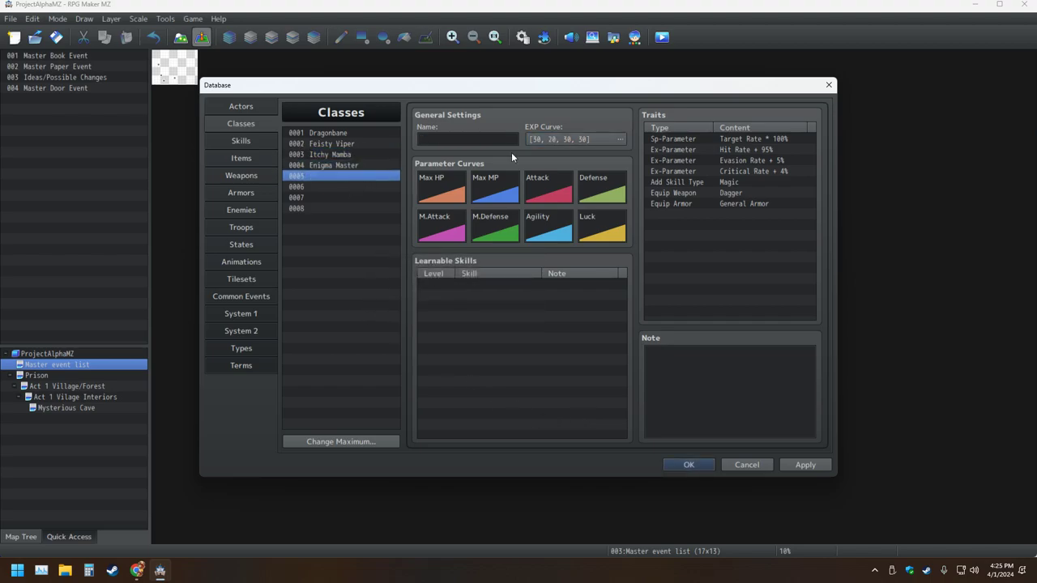
left_click(580, 139)
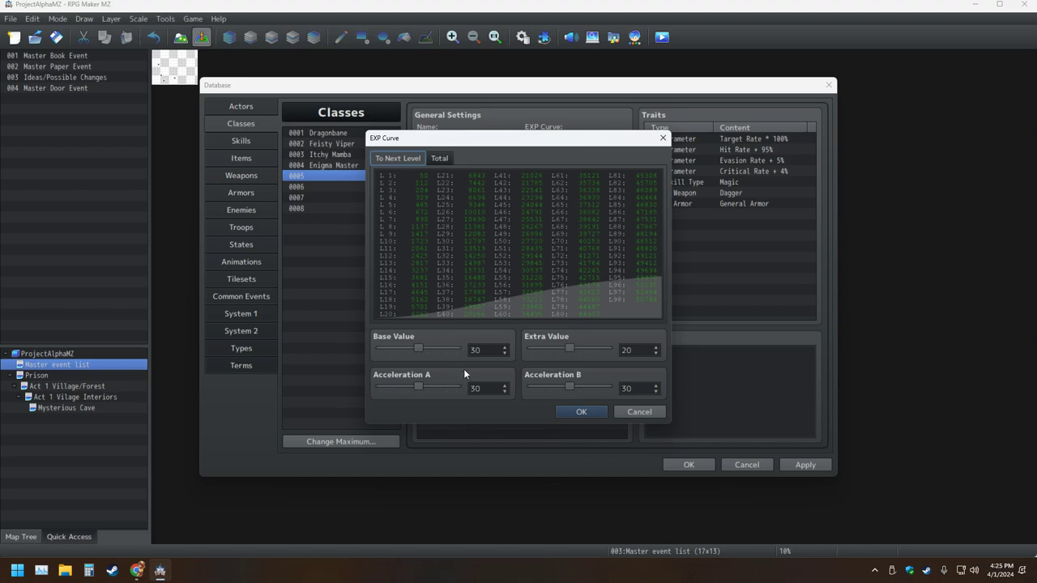
left_click_drag(421, 351, 513, 345)
left_click_drag(424, 385, 461, 386)
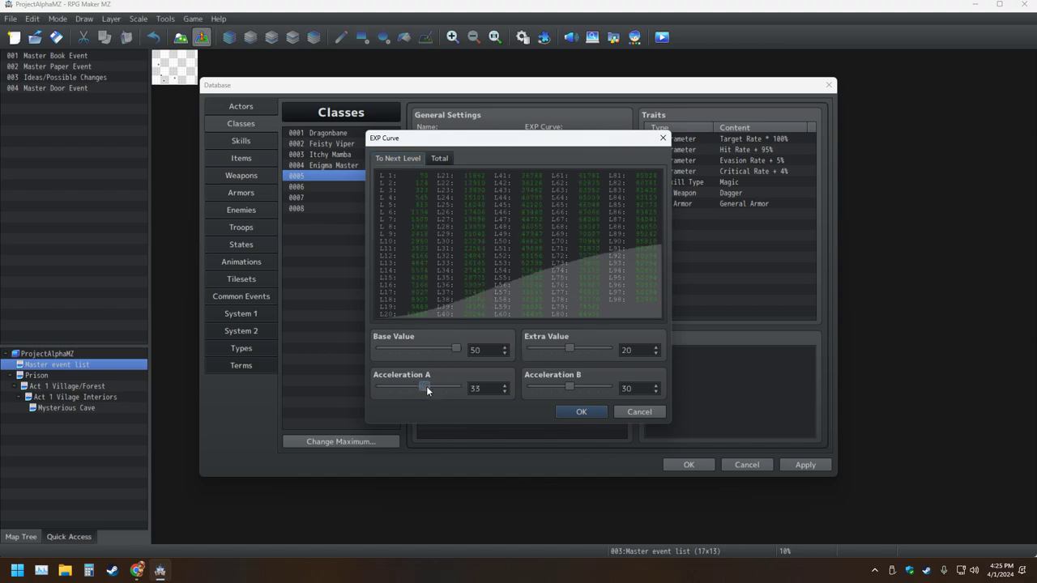
left_click_drag(570, 348, 637, 357)
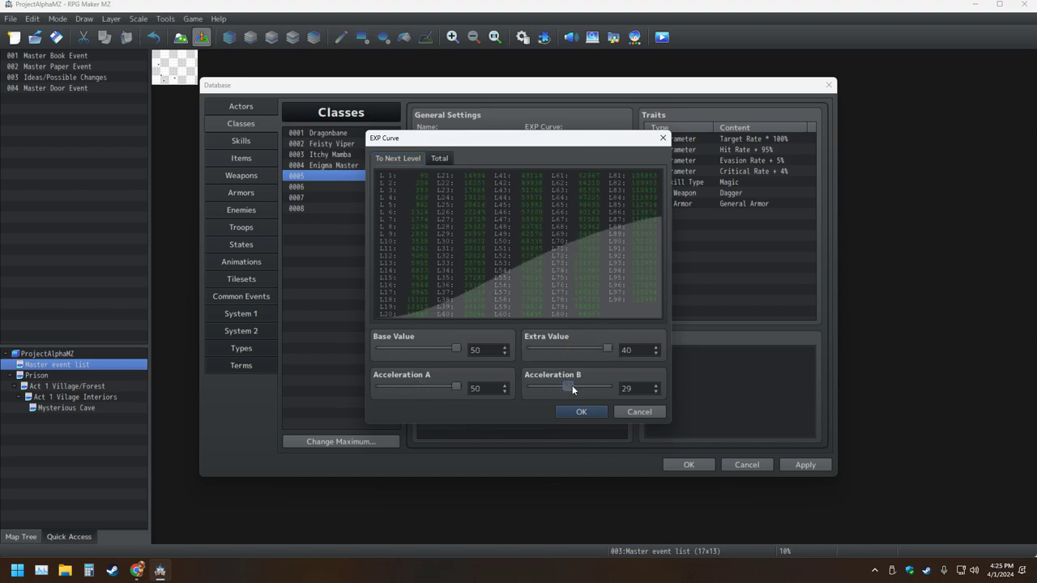
left_click_drag(569, 386, 630, 405)
left_click(596, 414)
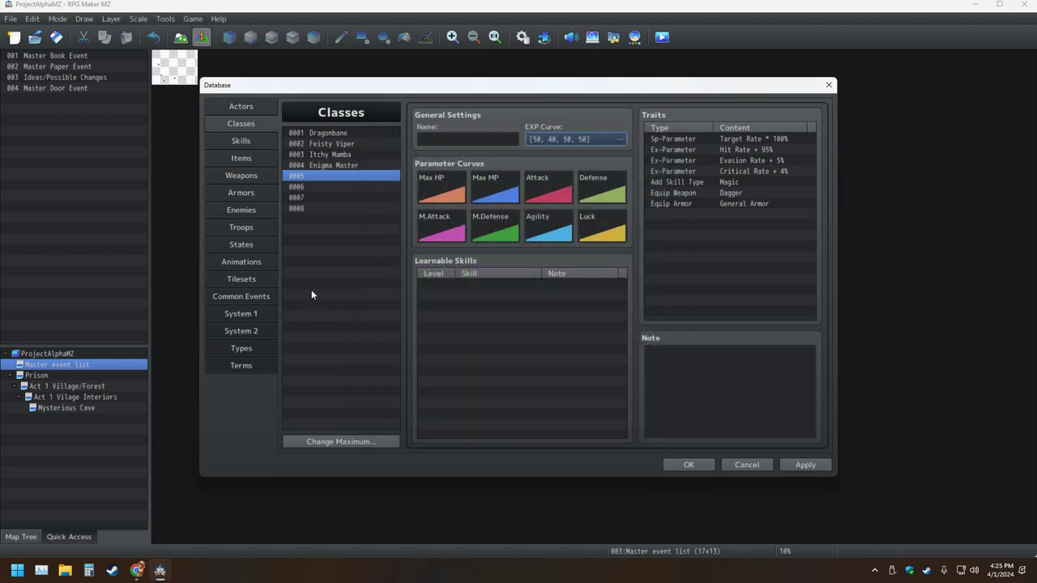
- Set the EXP curve of the unnamed sixth class to base value 50, extra value 40 and both accelerations 50
left_click(322, 186)
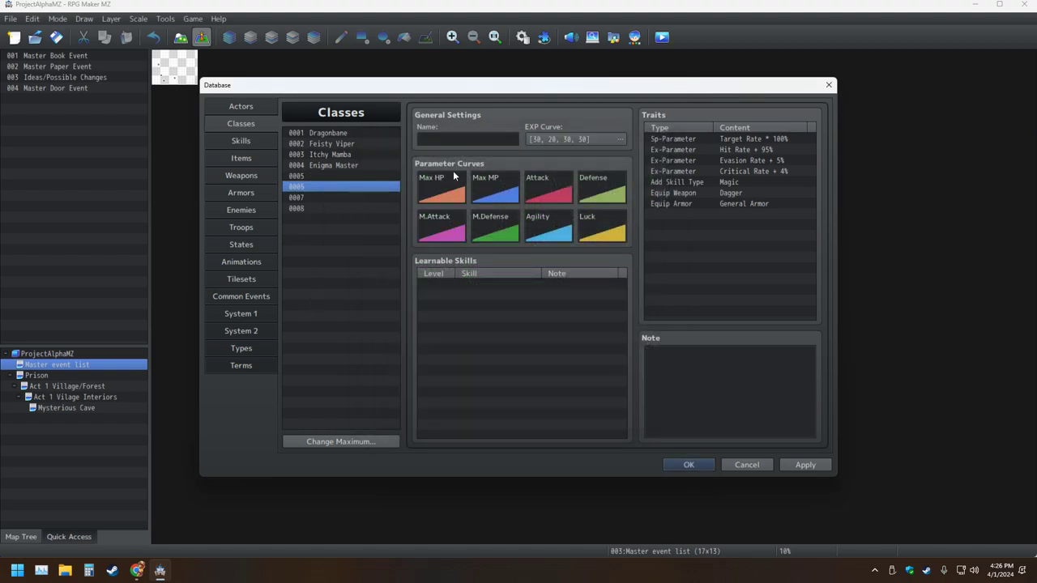
left_click(592, 140)
left_click_drag(418, 348, 459, 349)
left_click_drag(421, 387, 458, 387)
left_click_drag(570, 349, 611, 349)
left_click_drag(569, 387, 610, 387)
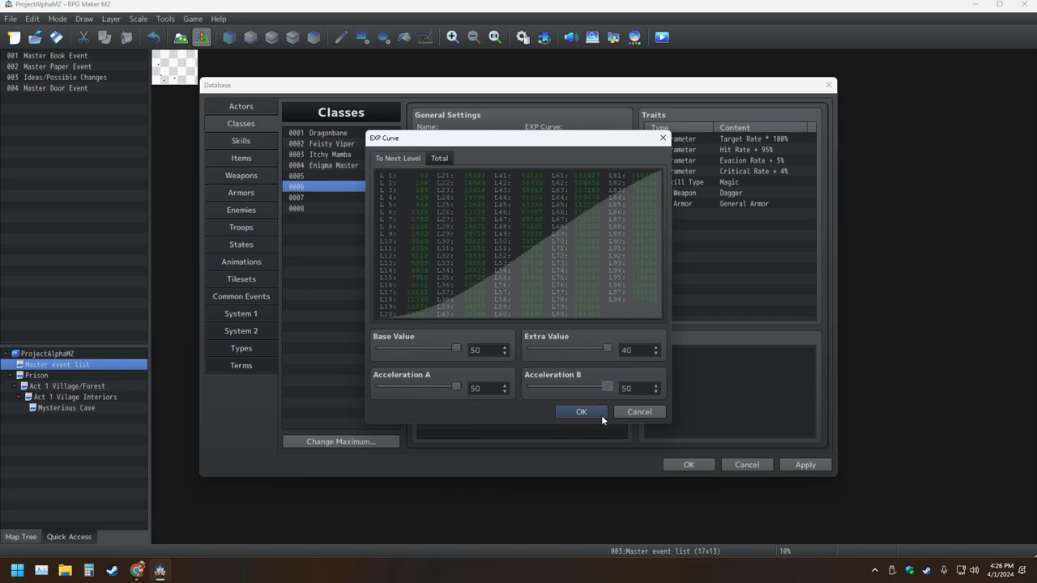
left_click(602, 414)
- Set the EXP curve of the unnamed seventh class to base value 50, extra value 40 and both accelerations 50
left_click(336, 198)
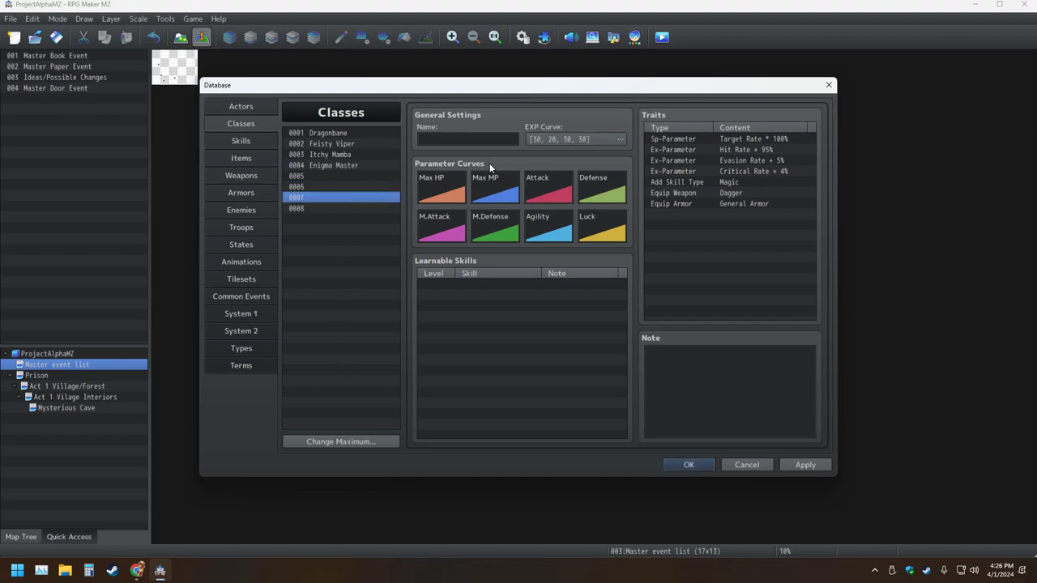
left_click(568, 138)
left_click_drag(423, 351, 460, 349)
left_click_drag(413, 388, 538, 373)
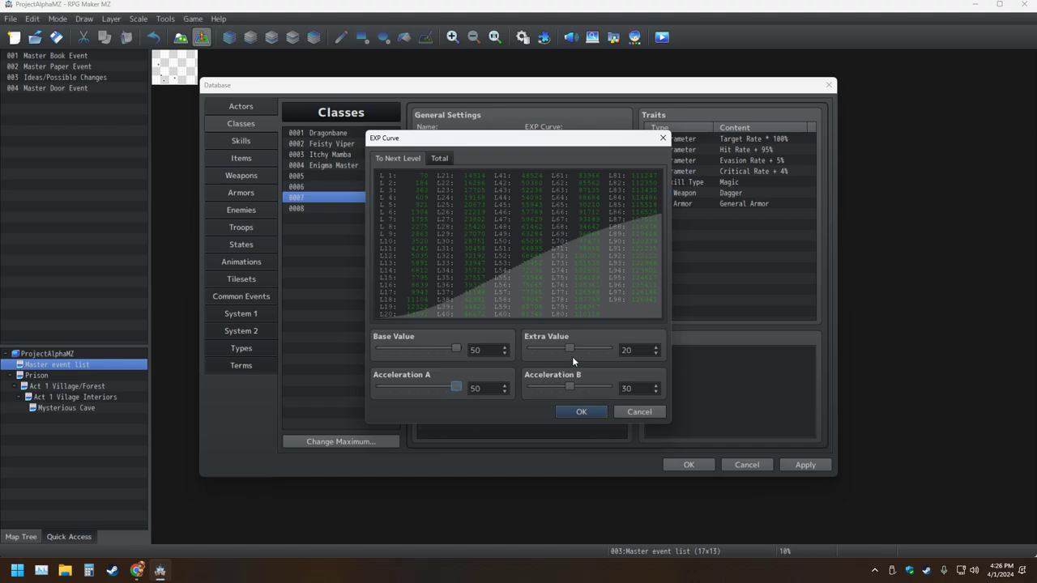
left_click(583, 350)
left_click_drag(567, 384, 609, 386)
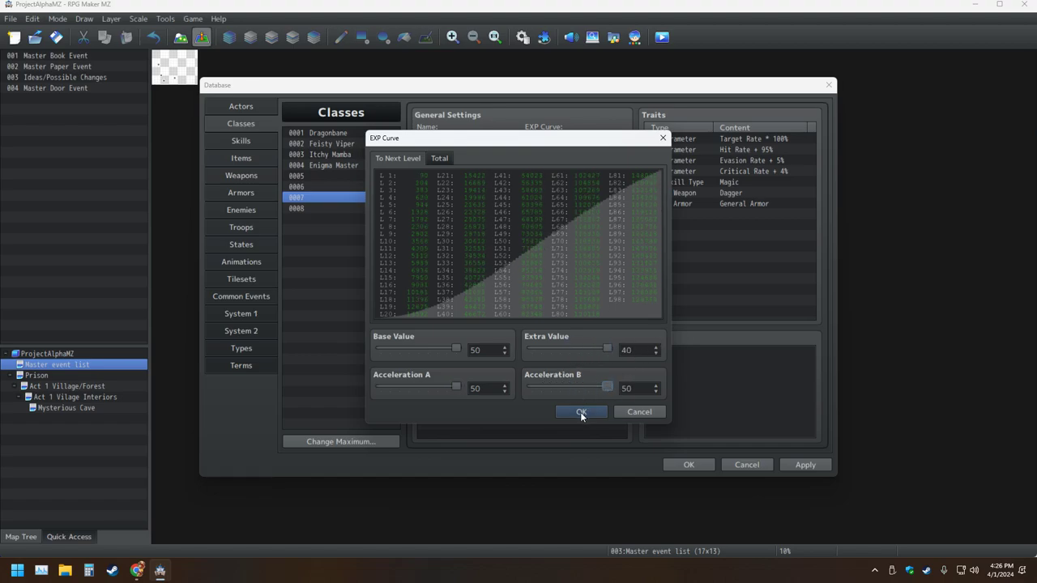
left_click(580, 411)
- Check the EXP curve settings of the unnamed eighth class
left_click(306, 210)
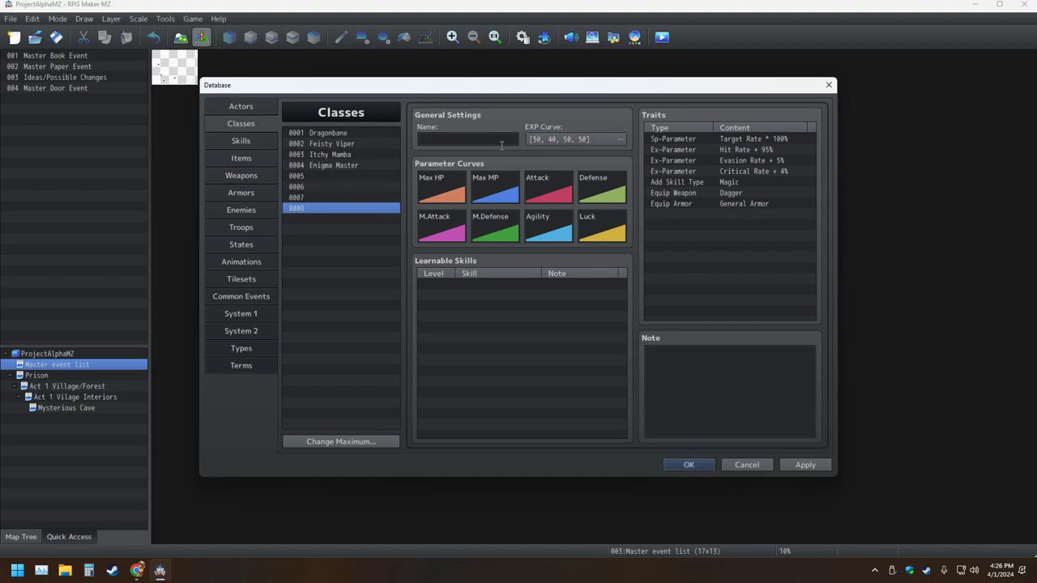
left_click(591, 139)
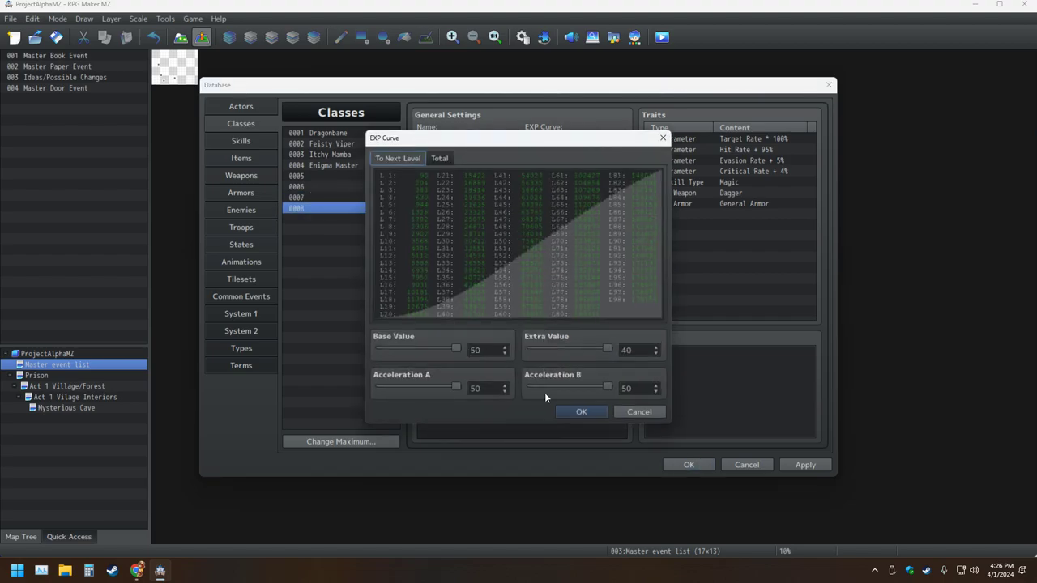
left_click(573, 413)
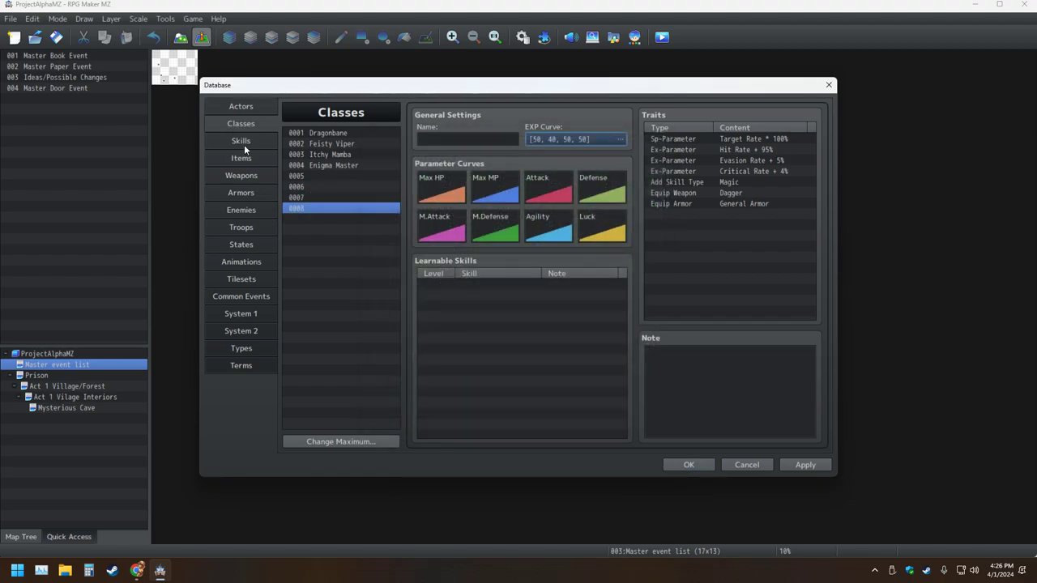
- Accept the database changes and save the project
left_click(691, 465)
left_click(57, 37)
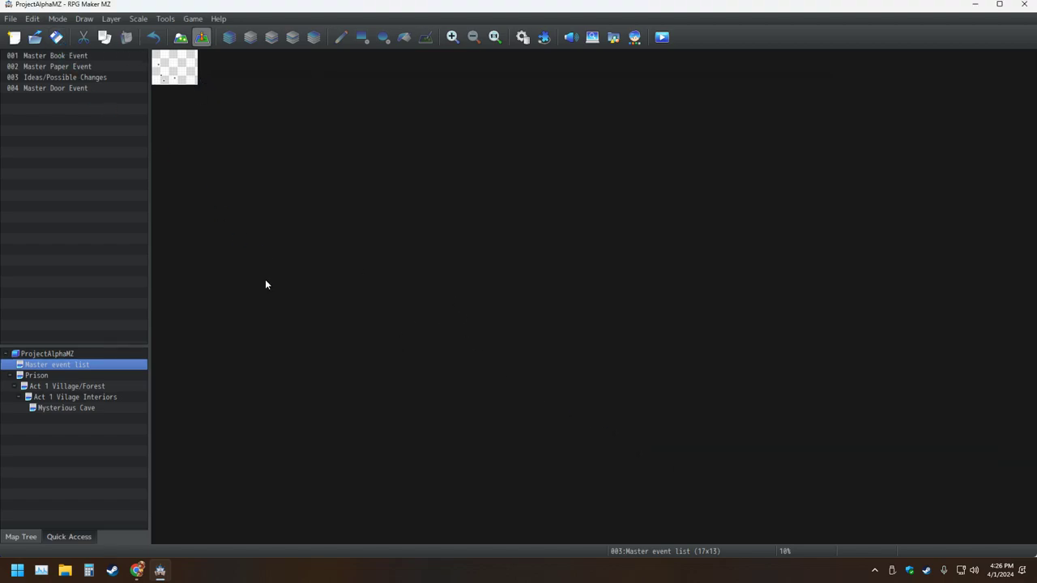